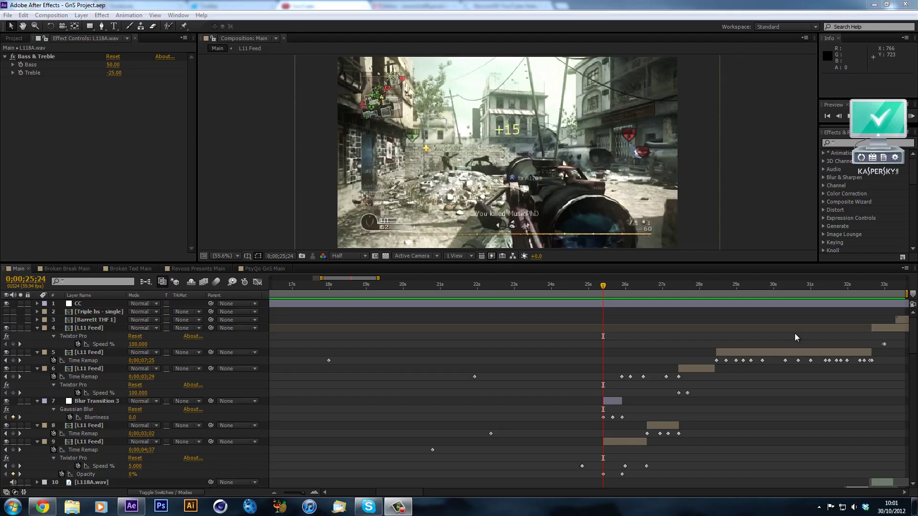
- Collapse the expanded properties of every layer in the Main composition's timeline
click(605, 284)
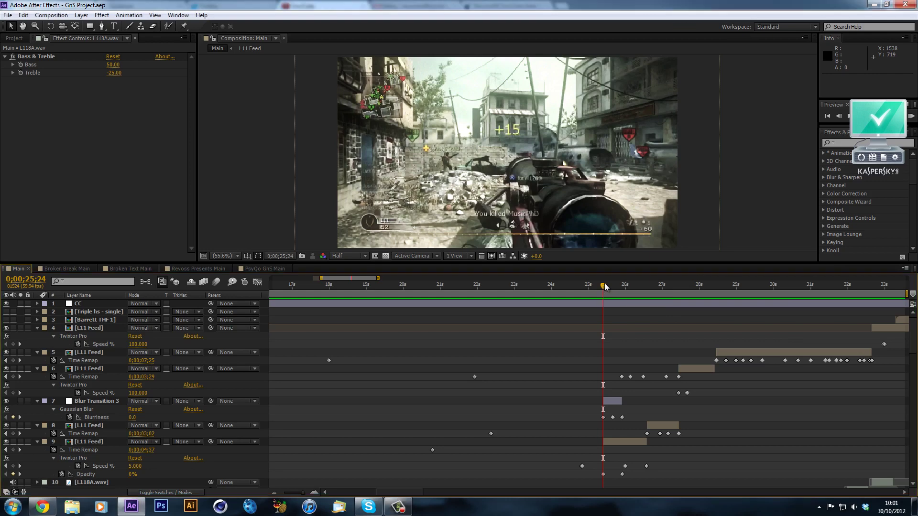
drag(609, 285, 478, 287)
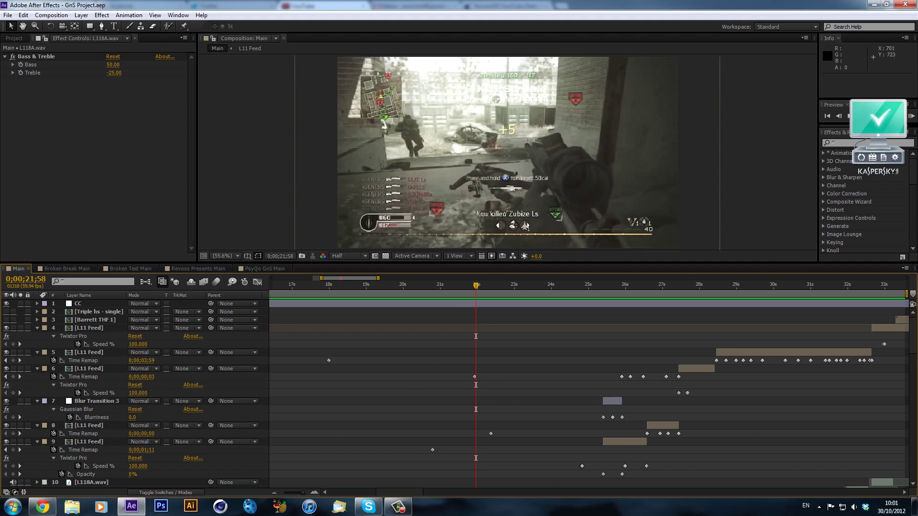
scroll(393, 387, down, 6)
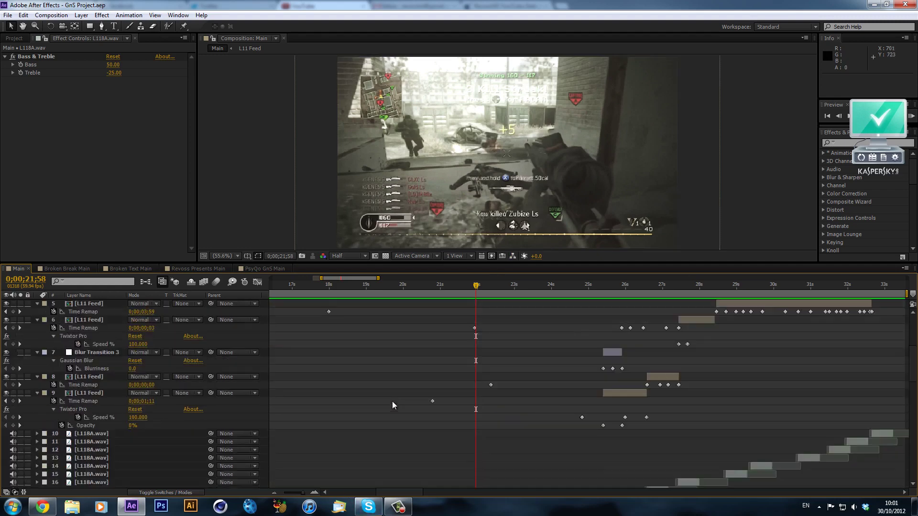
scroll(423, 335, down, 8)
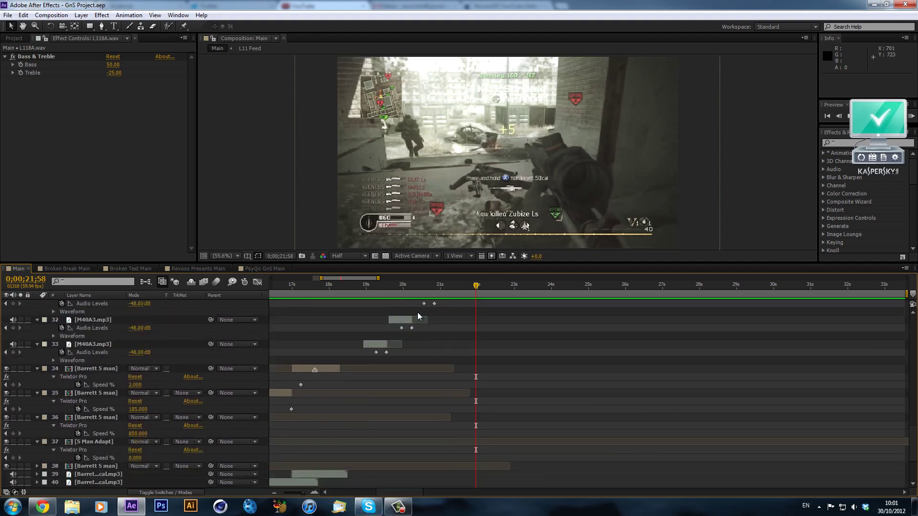
scroll(416, 371, up, 14)
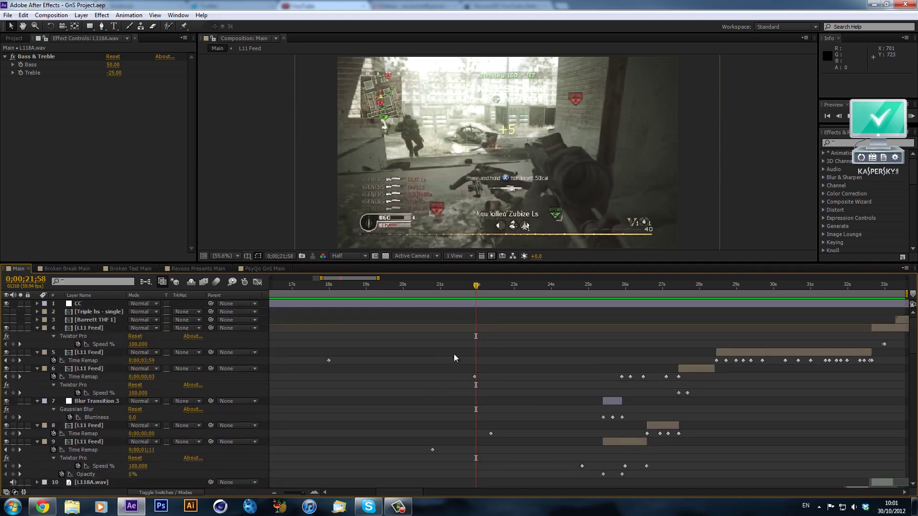
key(ctrl+a)
key(u)
click(394, 381)
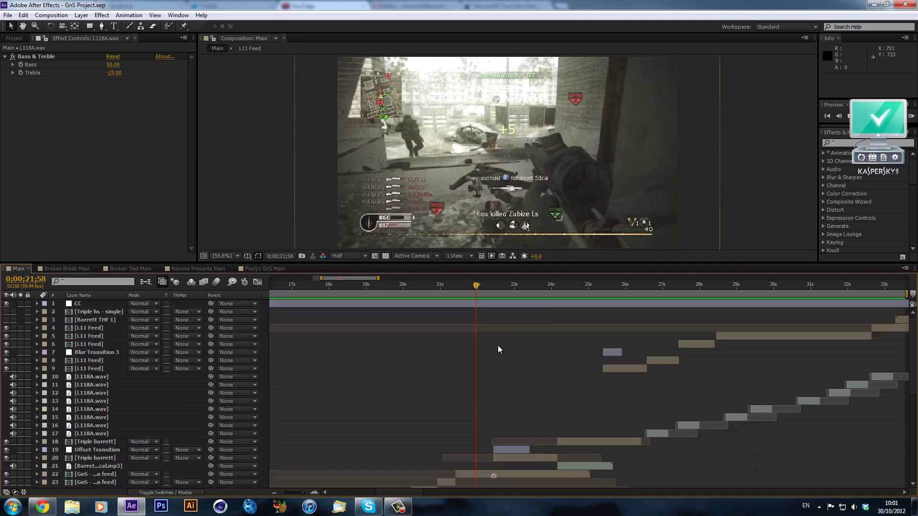
- Start a RAM preview of the Main composition with the playhead at 0;00;19;46, and stop it
scroll(497, 345, down, 3)
scroll(462, 338, up, 3)
drag(455, 285, 395, 286)
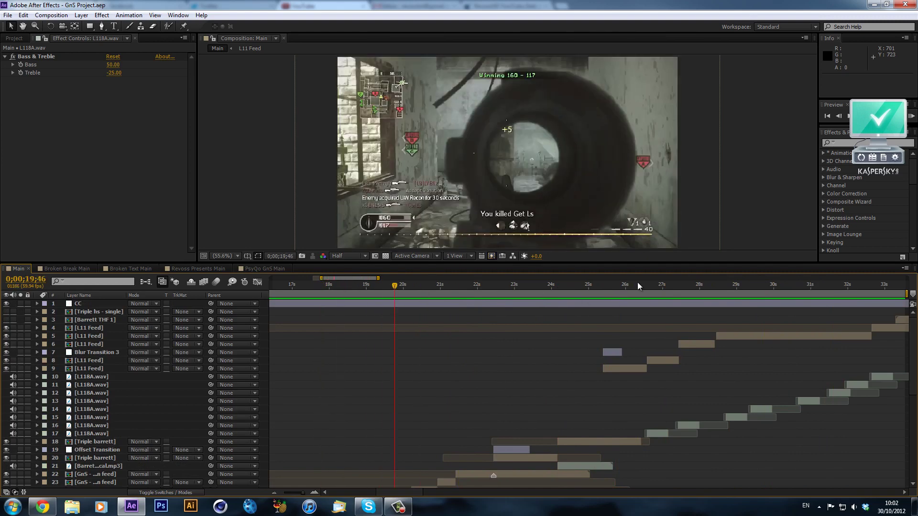
key(KP_0)
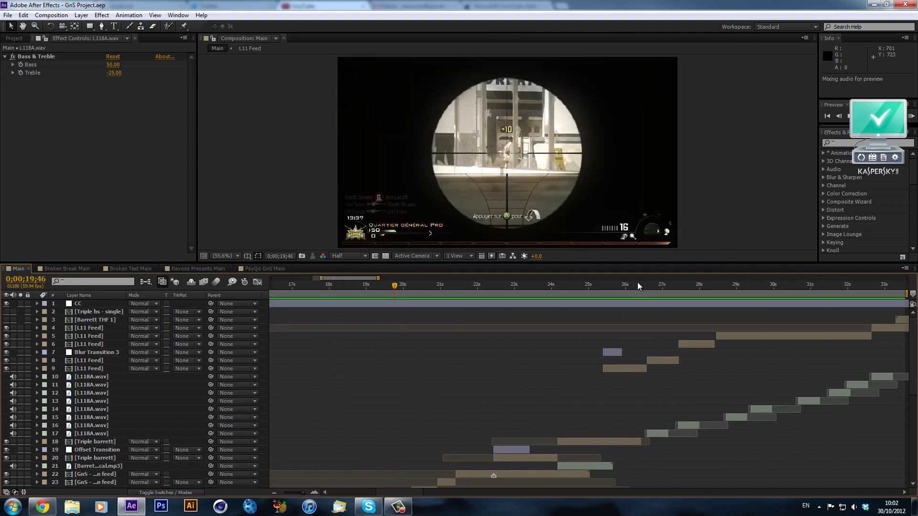
key(space)
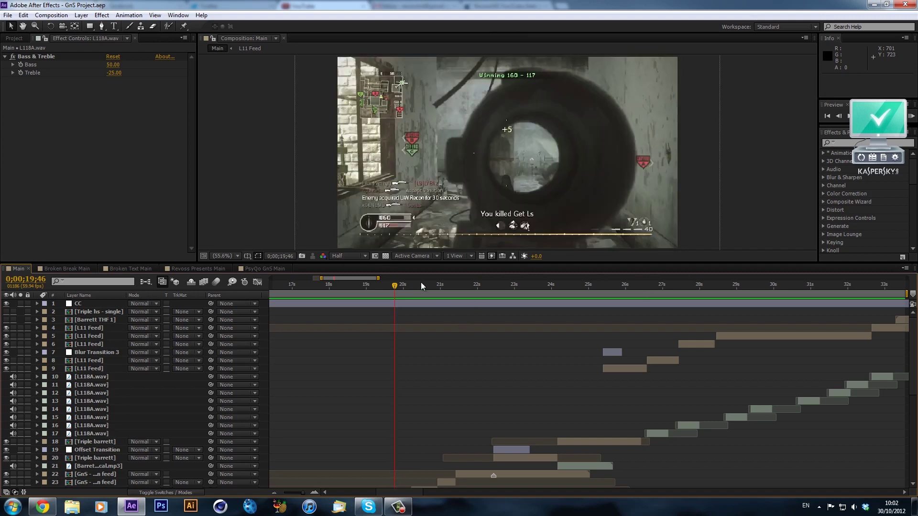
- Create a new adjustment layer in the Main composition with the playhead at 0;00;21;24, where the last GnS feed clip begins
drag(397, 285, 494, 295)
scroll(417, 302, down, 7)
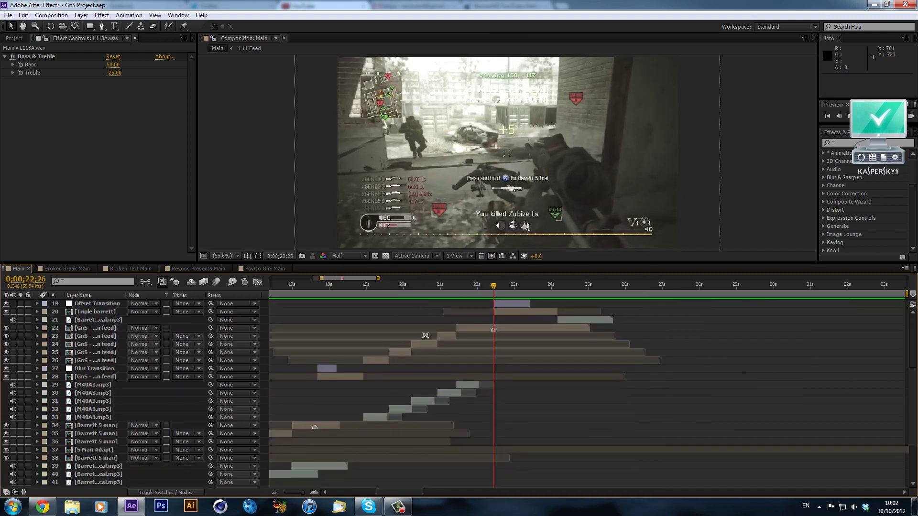
scroll(459, 370, up, 7)
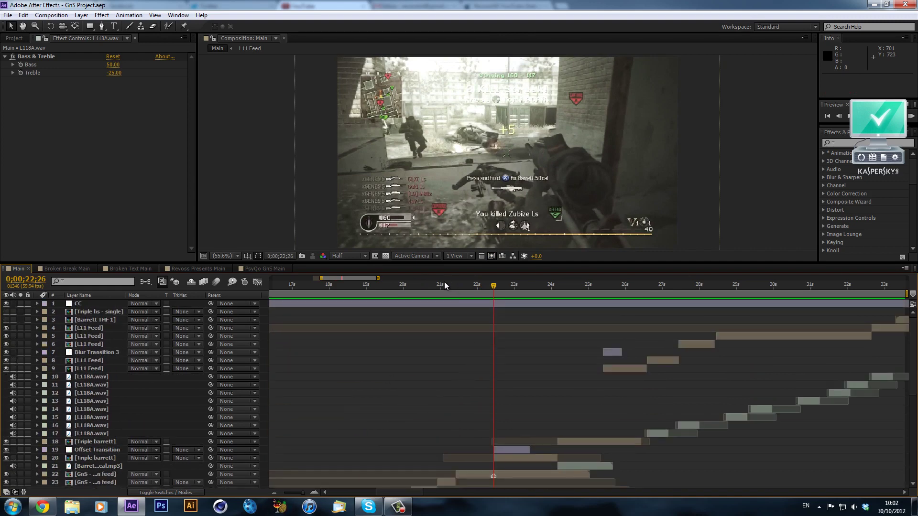
drag(443, 286, 455, 286)
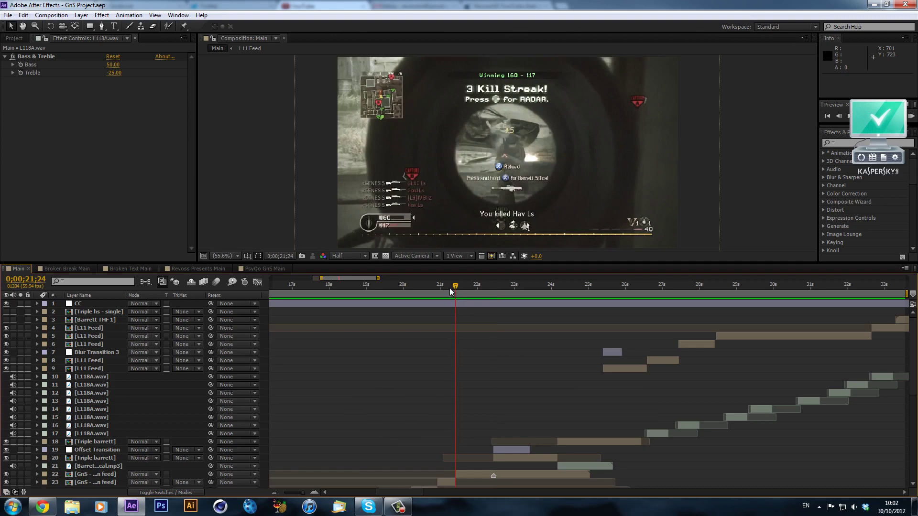
click(82, 18)
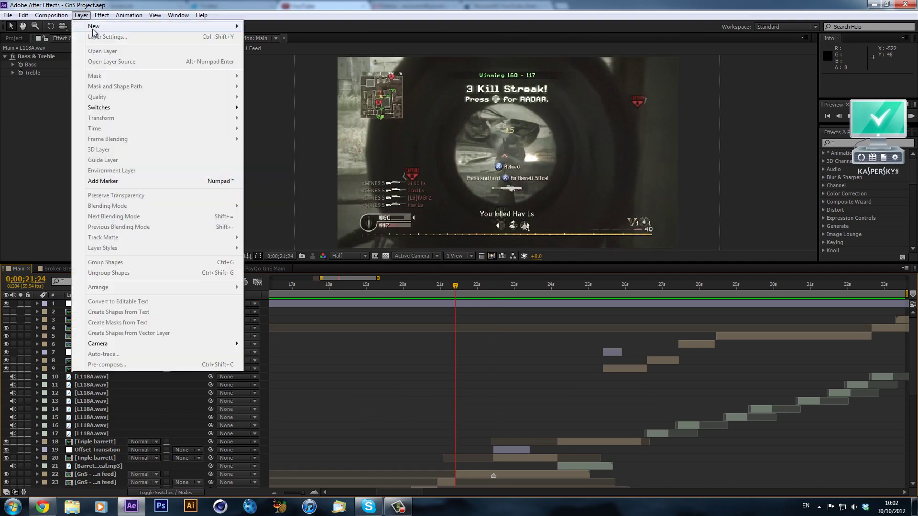
mouse_move(91, 24)
click(267, 95)
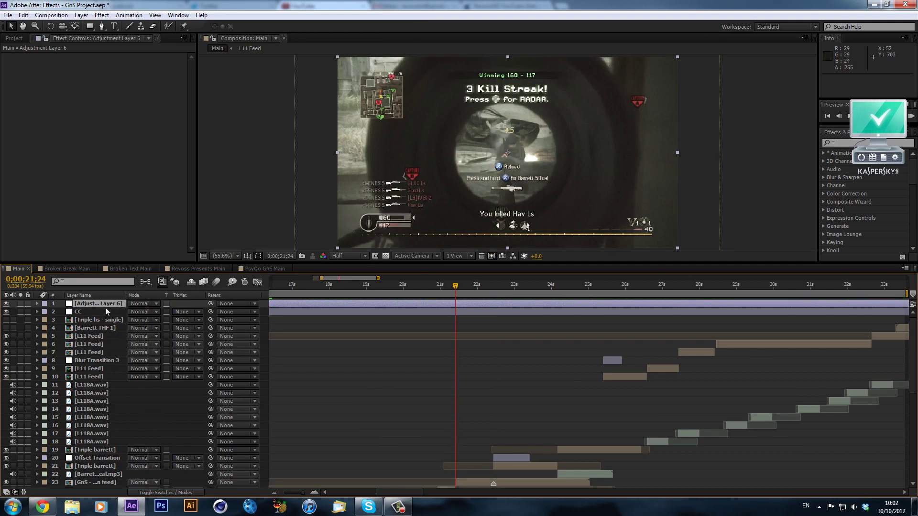
- Place the adjustment layer directly above the uppermost GnS feed layer and trim its in point to 0;00;21;24
drag(106, 308, 173, 467)
scroll(363, 361, down, 5)
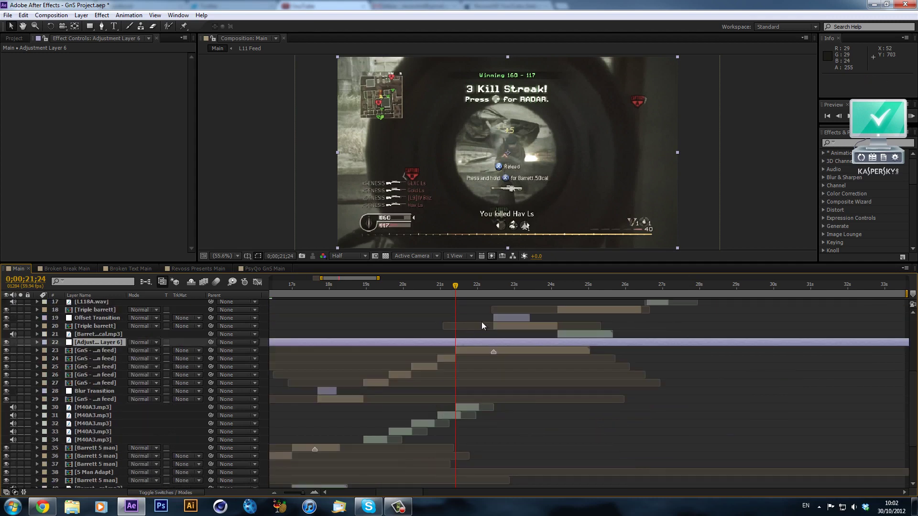
key(alt+bracketleft)
click(465, 285)
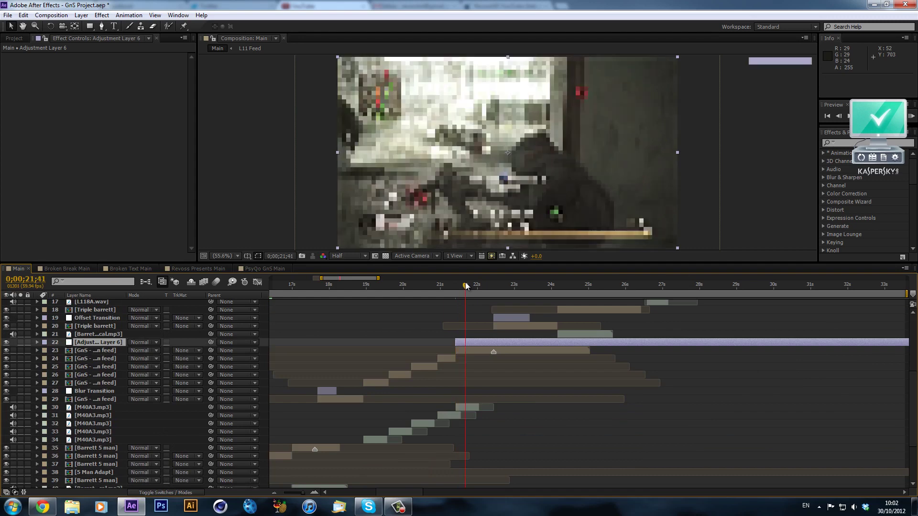
drag(465, 283, 456, 290)
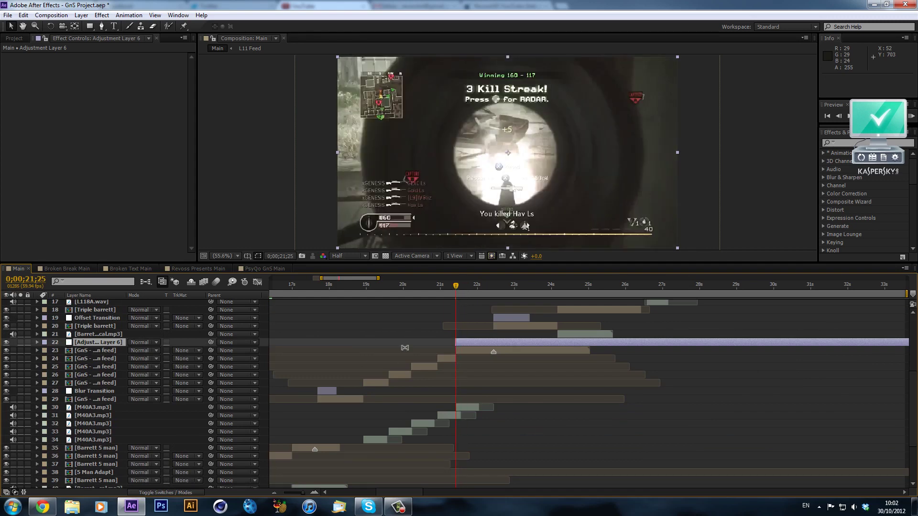
- Rename the new adjustment layer "End Pulse"
key(Return)
text(End)
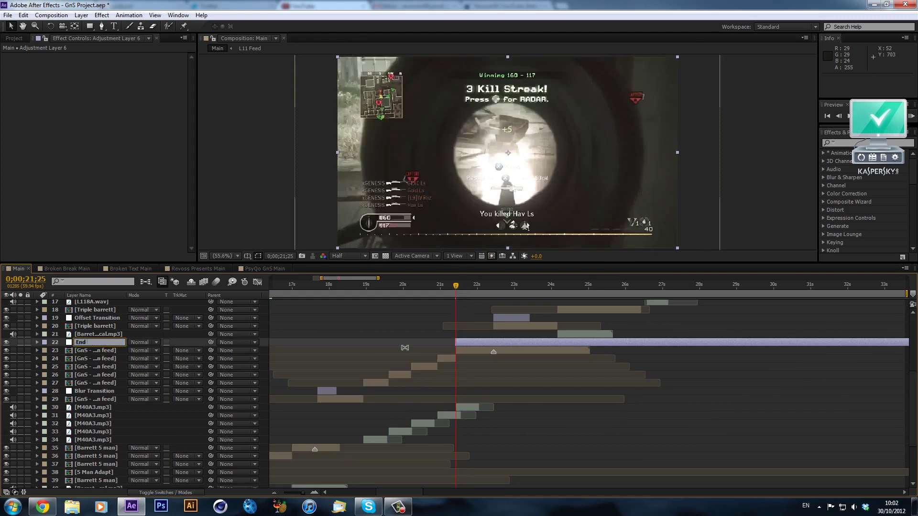
text( Pulse)
key(Return)
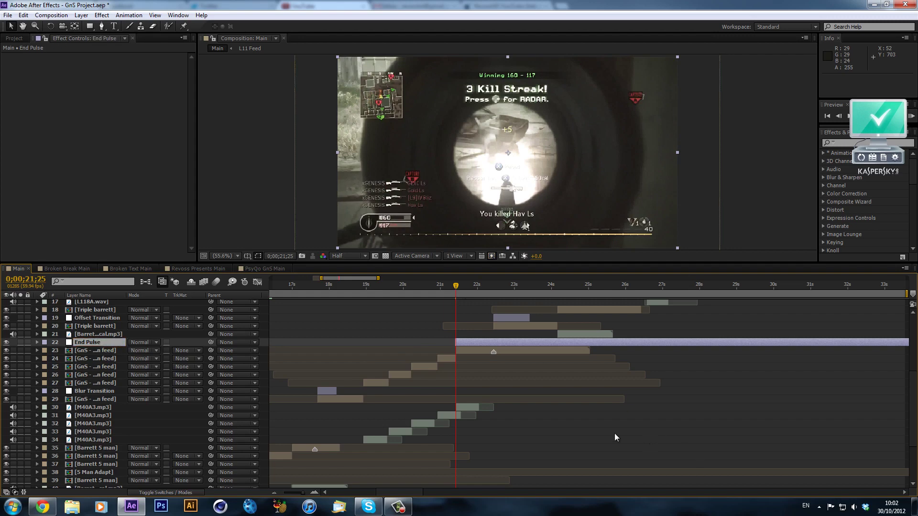
- Position the playhead at 0;00;22;05 and hide the CC layer
drag(459, 285, 481, 284)
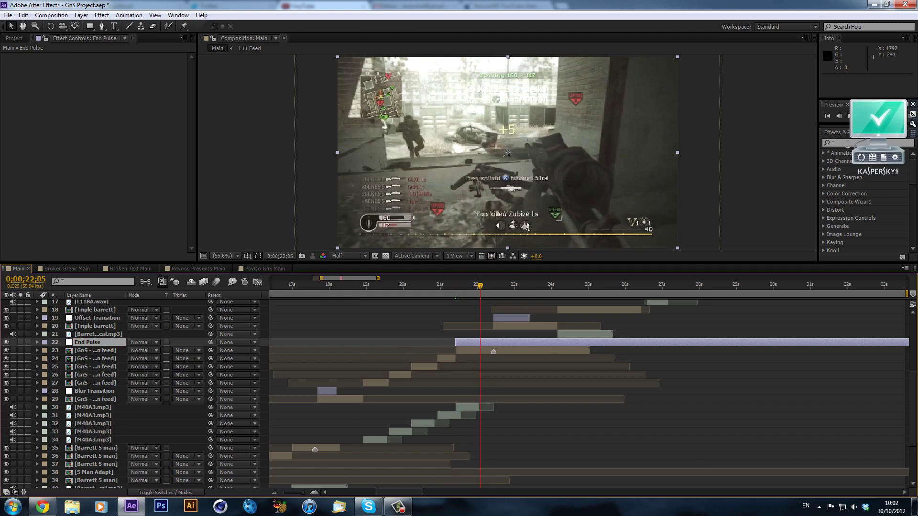
scroll(6, 308, up, 5)
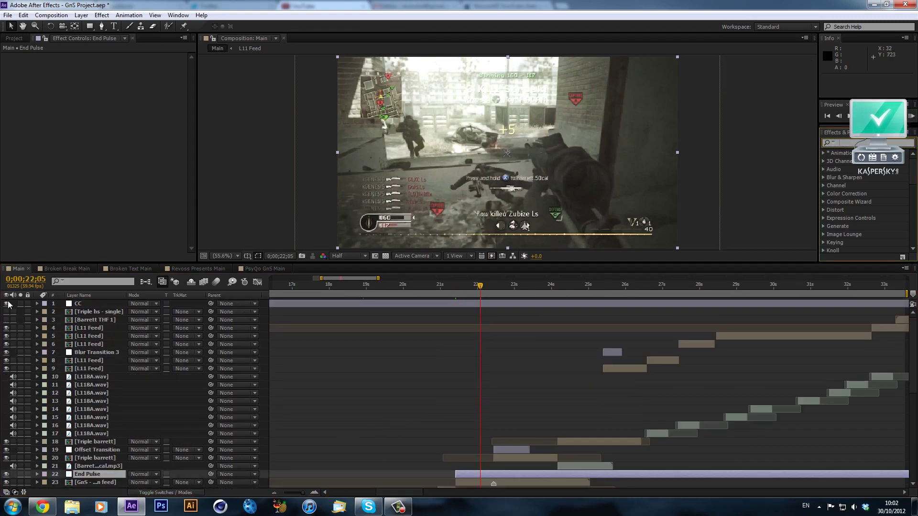
scroll(434, 373, down, 7)
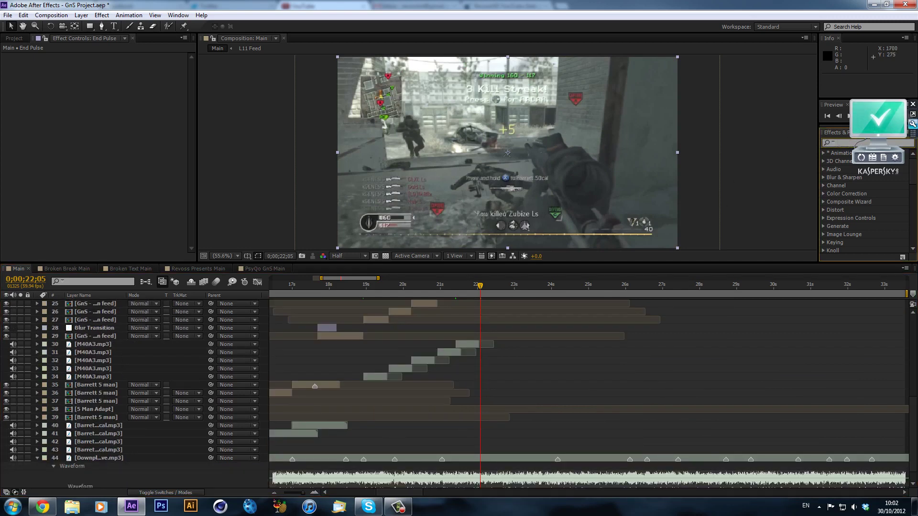
- Clear the desktop gadgets away from the Effects & Presets list and return to After Effects
click(916, 135)
click(913, 104)
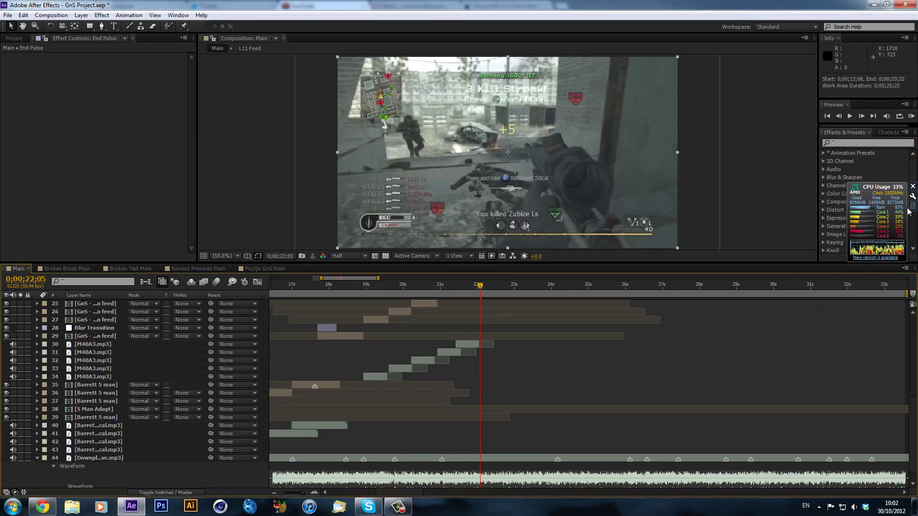
scroll(913, 207, down, 5)
scroll(913, 206, down, 5)
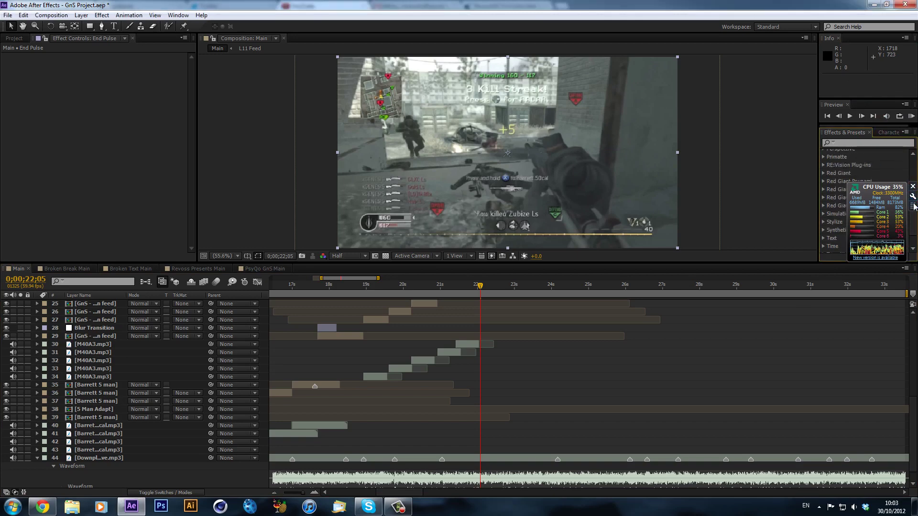
click(913, 205)
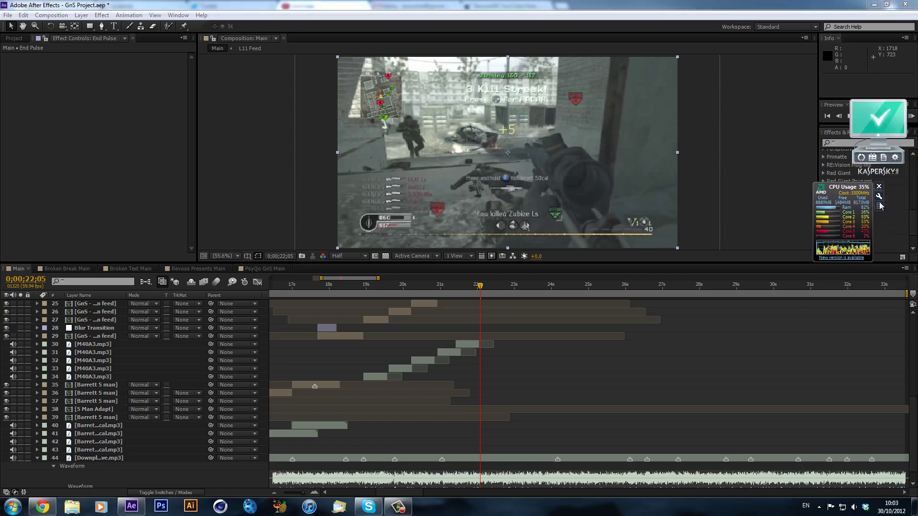
click(874, 4)
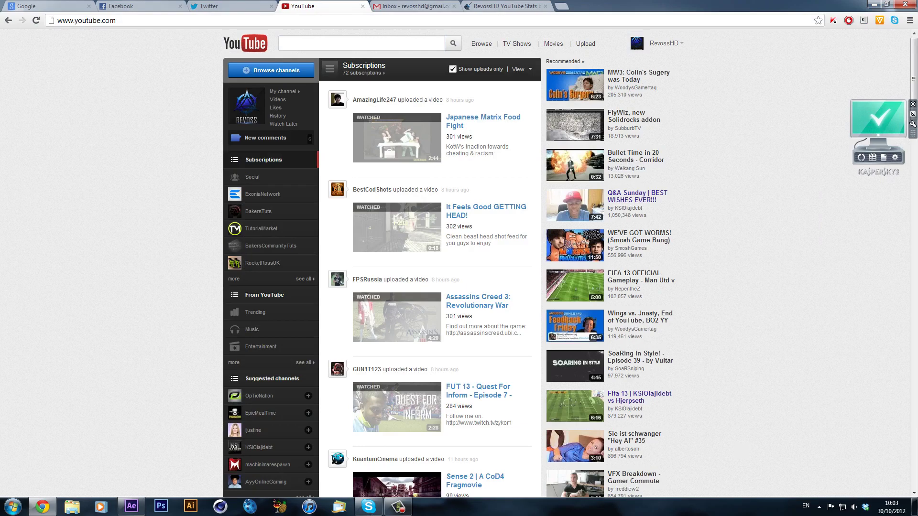
click(132, 506)
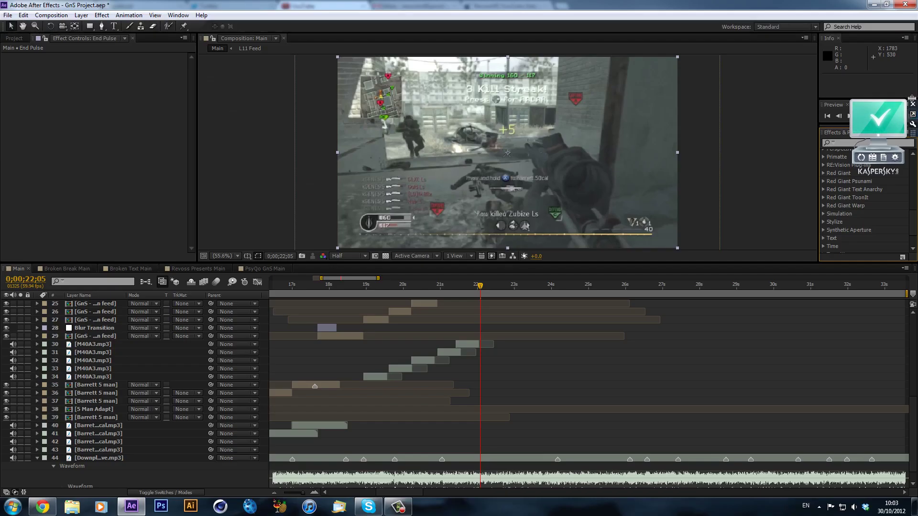
- Find the Threshold effect with the search term "thr" and apply it to the End Pulse layer
scroll(314, 303, up, 1)
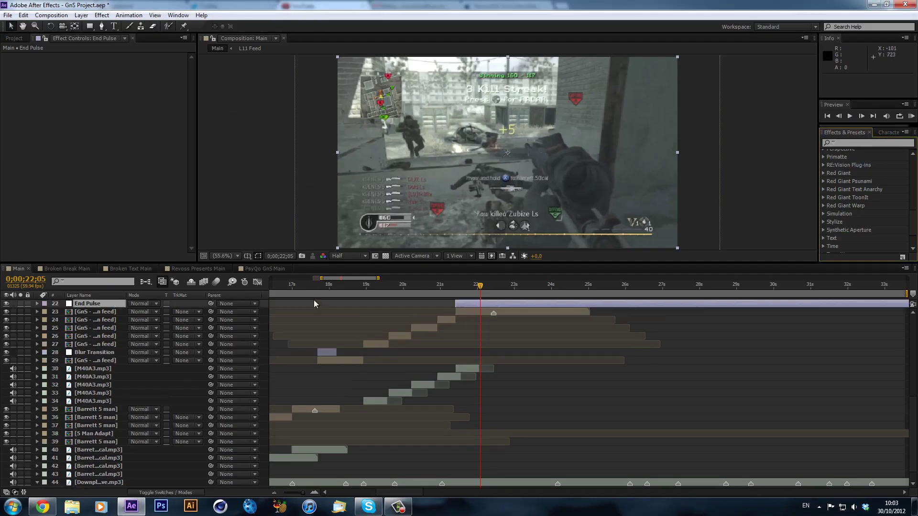
scroll(370, 342, up, 5)
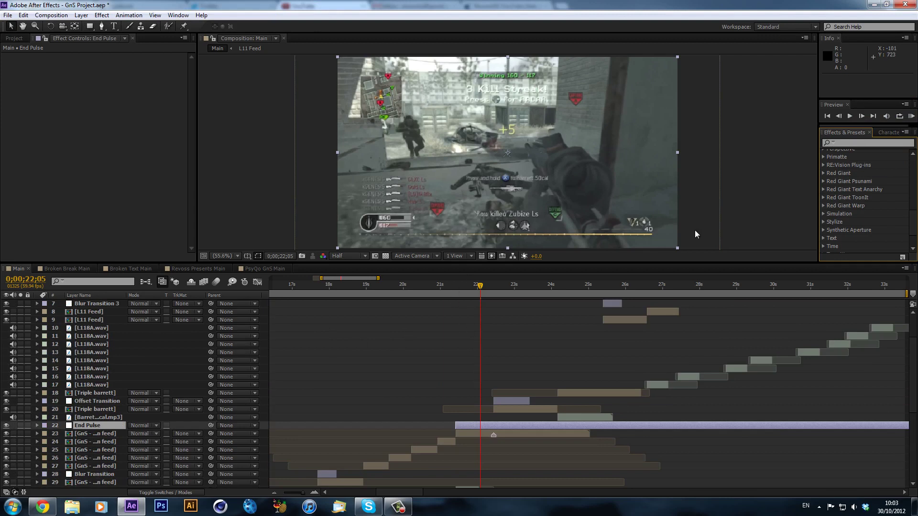
text(thr)
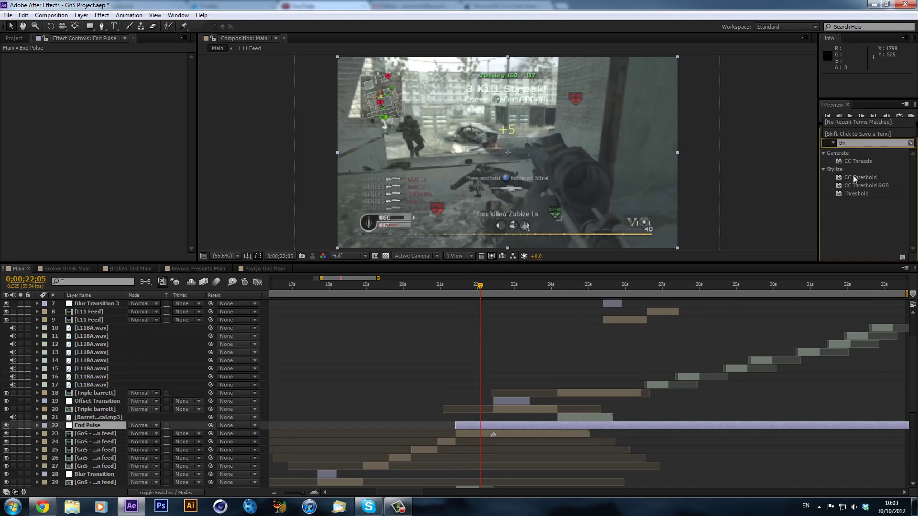
drag(876, 192, 503, 428)
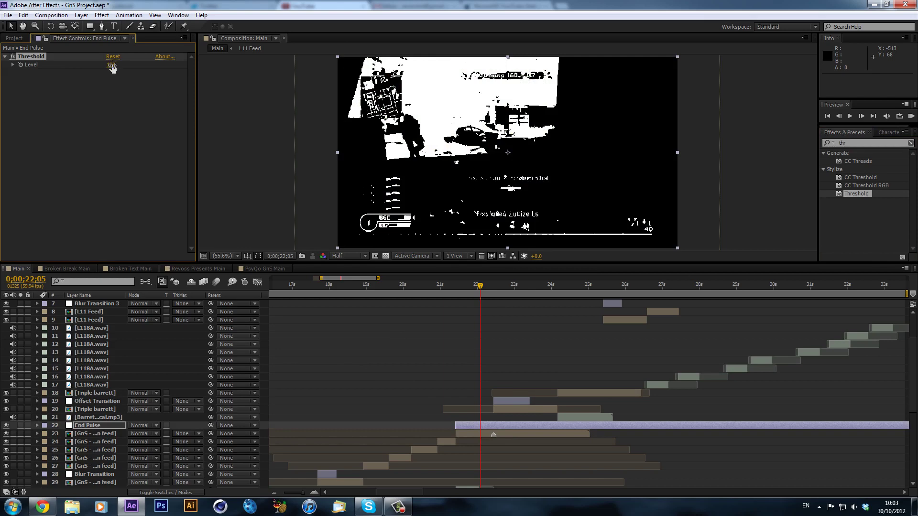
- Try a Threshold level of 87 on the End Pulse layer and undo the change
drag(118, 64, 108, 67)
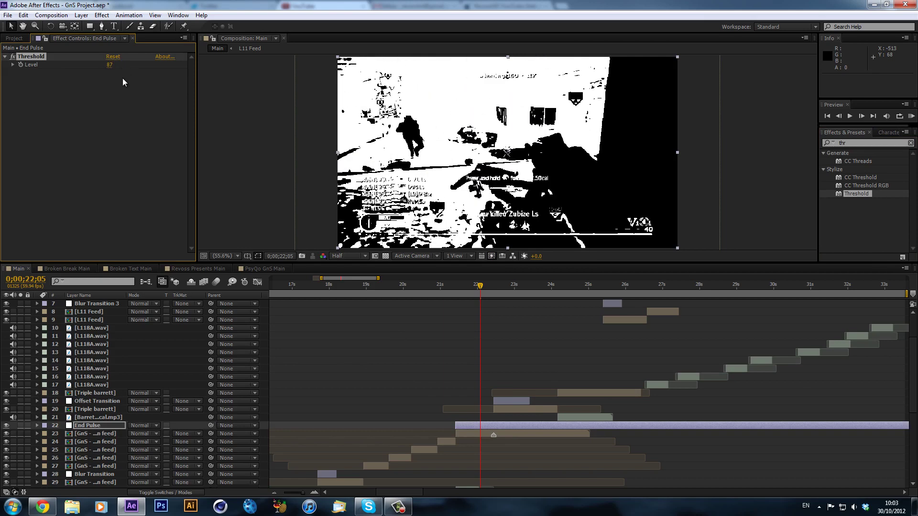
click(113, 56)
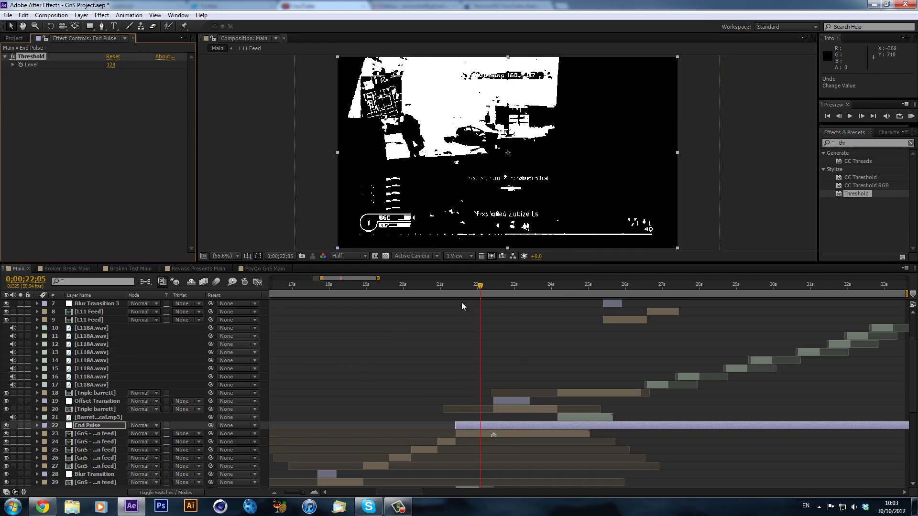
- Move the playhead to 0;00;21;25 near the start of the End Pulse layer
drag(486, 287, 463, 288)
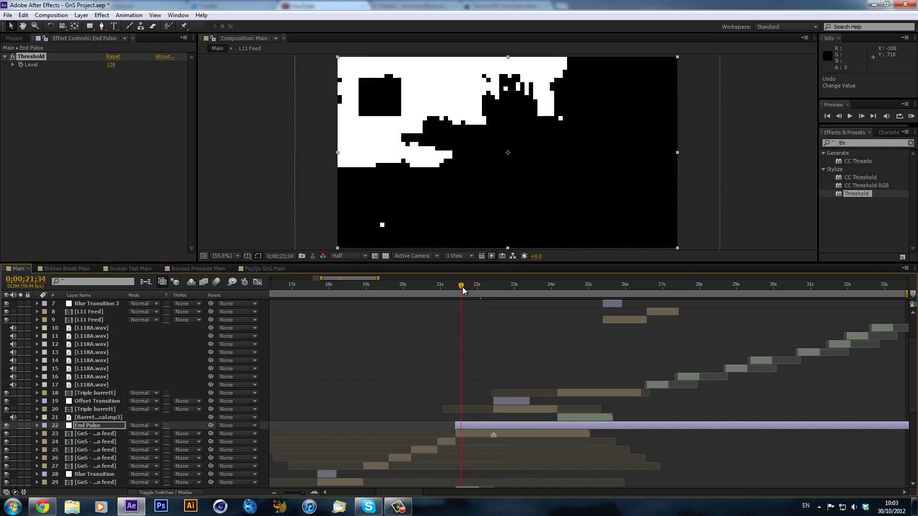
drag(461, 288, 453, 293)
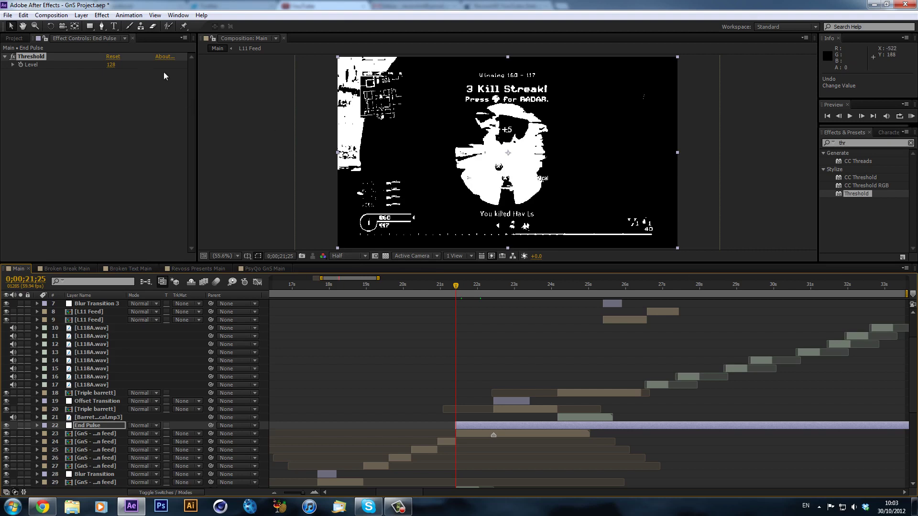
- Draw a rectangular mask of about 1364 by 436 pixels over the upper half of the End Pulse layer
click(88, 28)
key(comma)
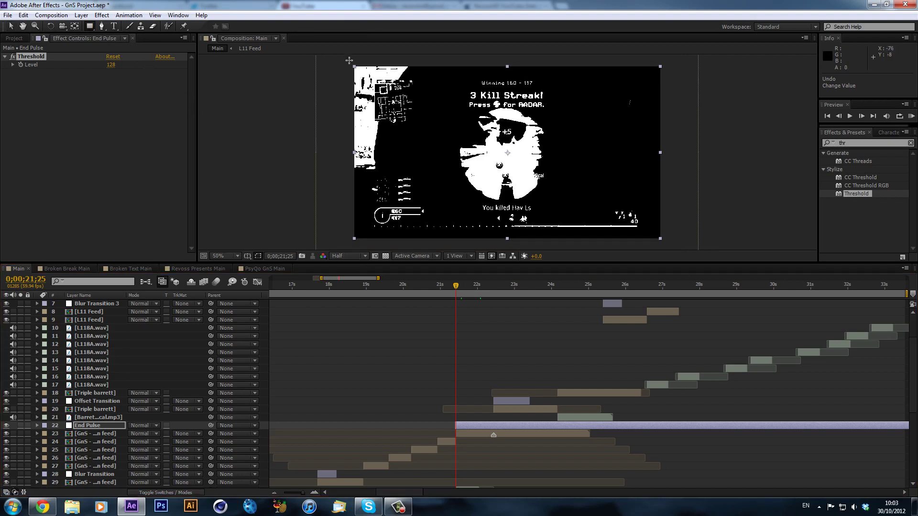
drag(345, 56, 672, 161)
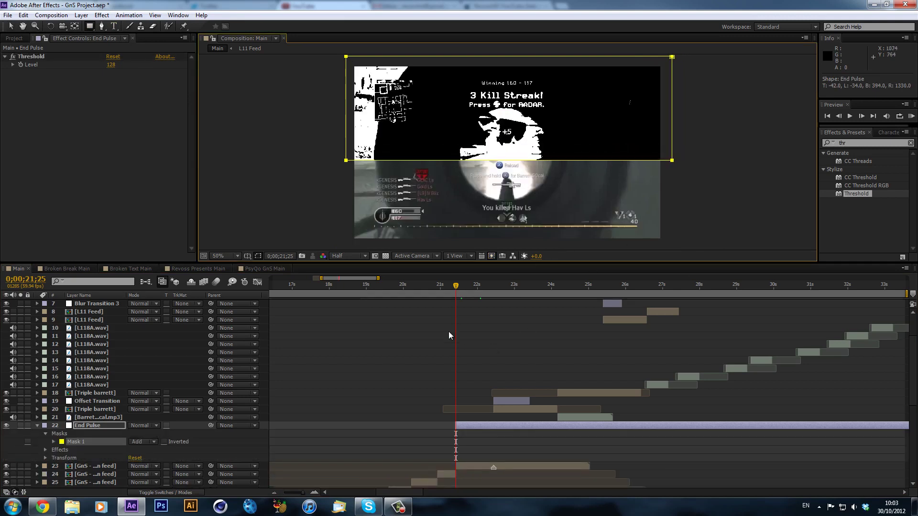
- Move the playhead to 0;00;22;01, find the Shine effect with the search term "shine" and apply it to End Pulse after Threshold
drag(456, 284, 478, 285)
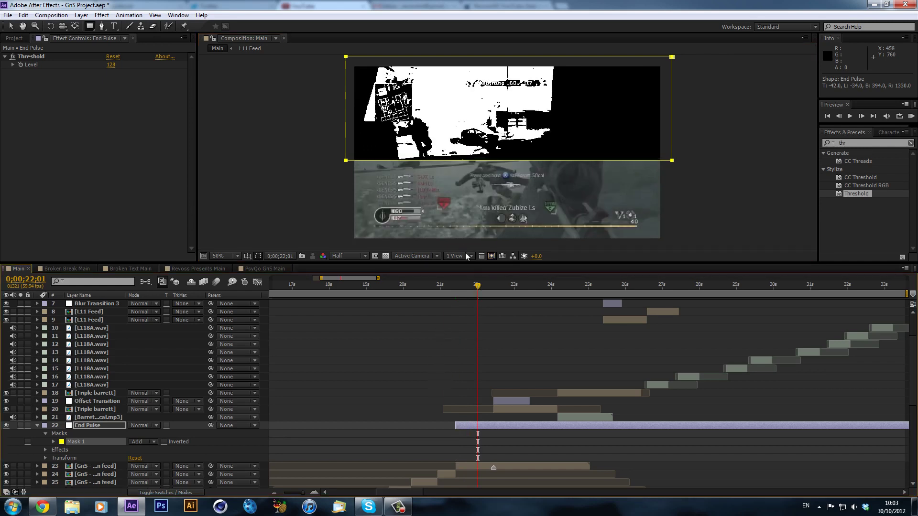
click(888, 144)
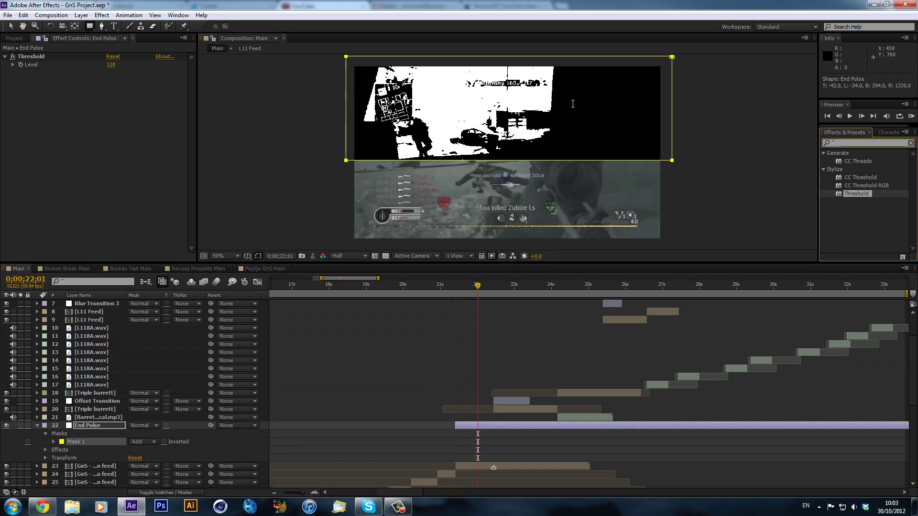
text(shine)
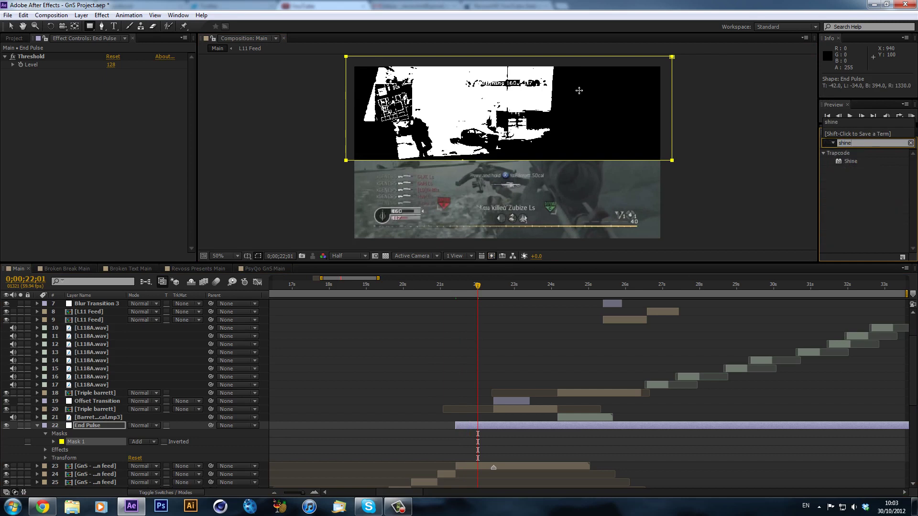
drag(853, 161, 84, 111)
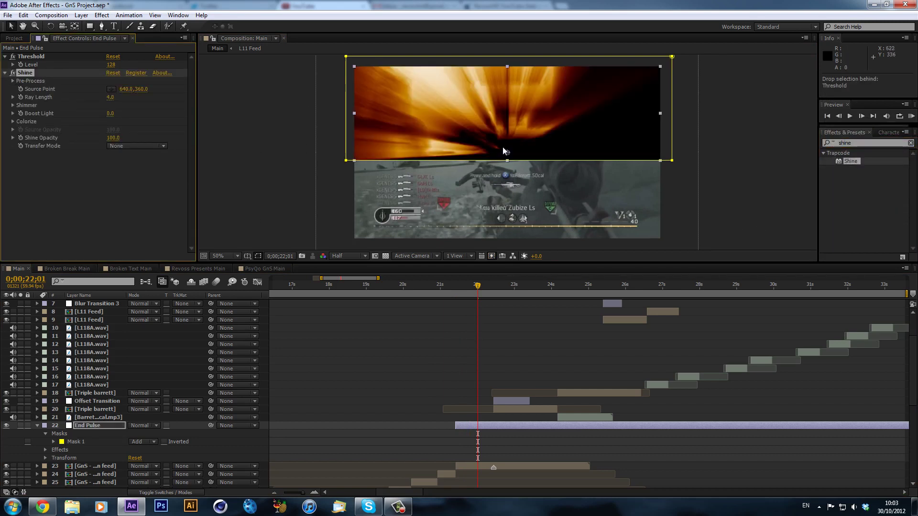
- Move the Shine source point up to about 660, 70 and set the effect's Transfer Mode to Add
drag(509, 154, 515, 82)
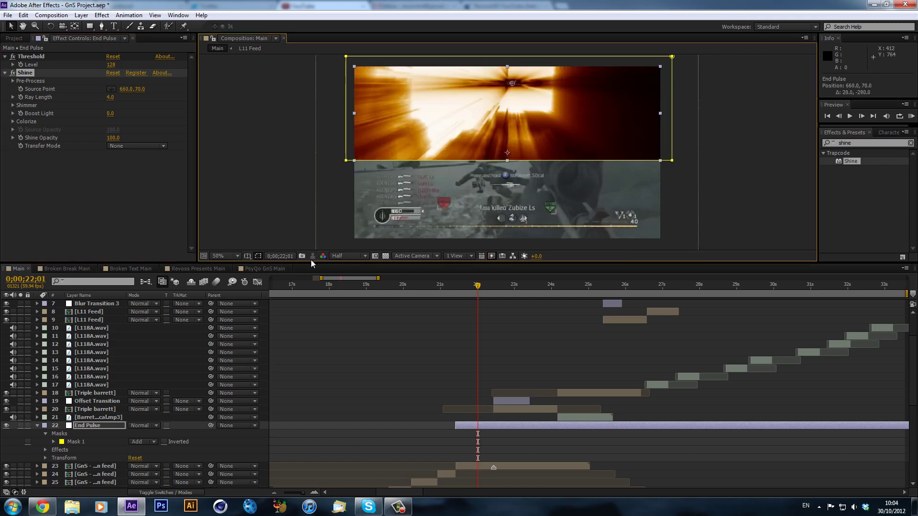
click(125, 146)
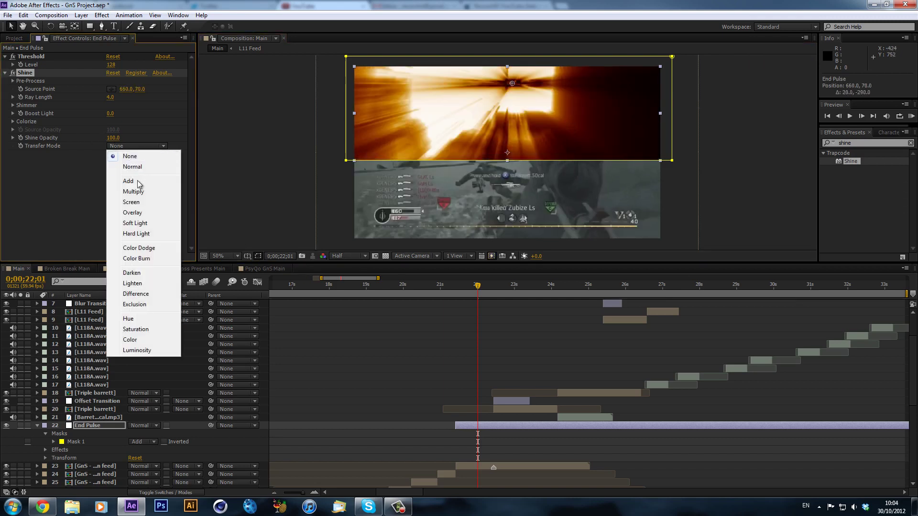
click(121, 180)
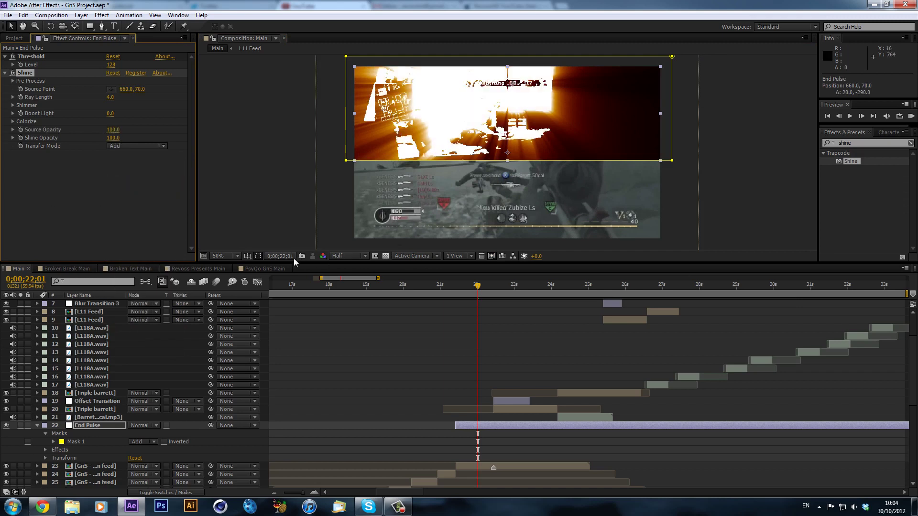
click(234, 254)
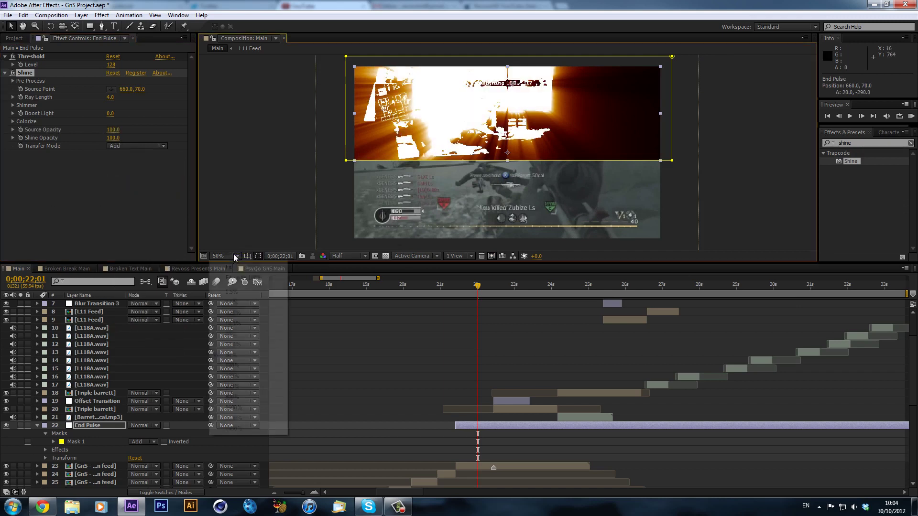
click(253, 279)
click(366, 305)
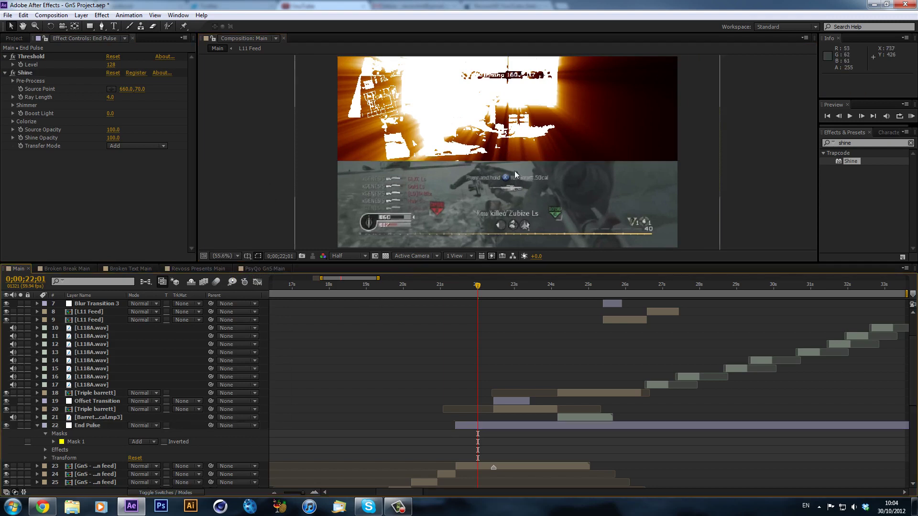
- Compare the End Pulse layer with Threshold disabled and enabled, and delete the Threshold effect
click(338, 162)
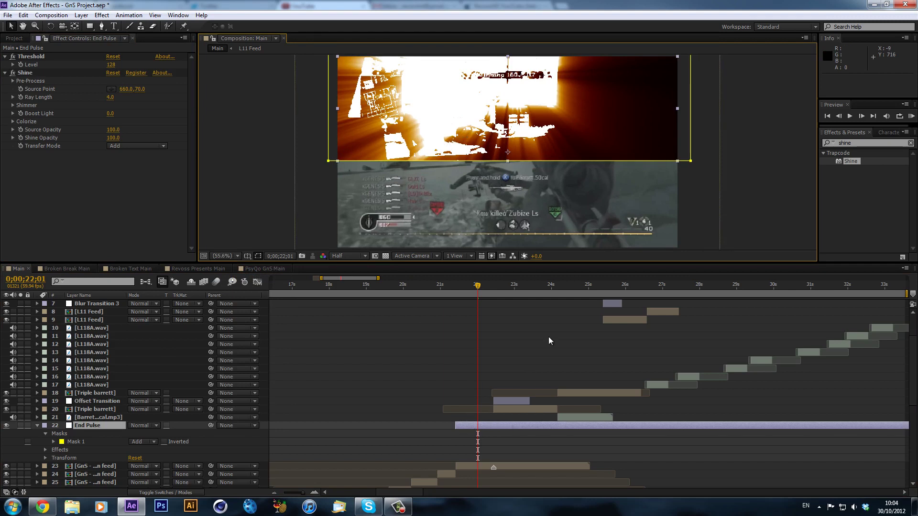
click(57, 56)
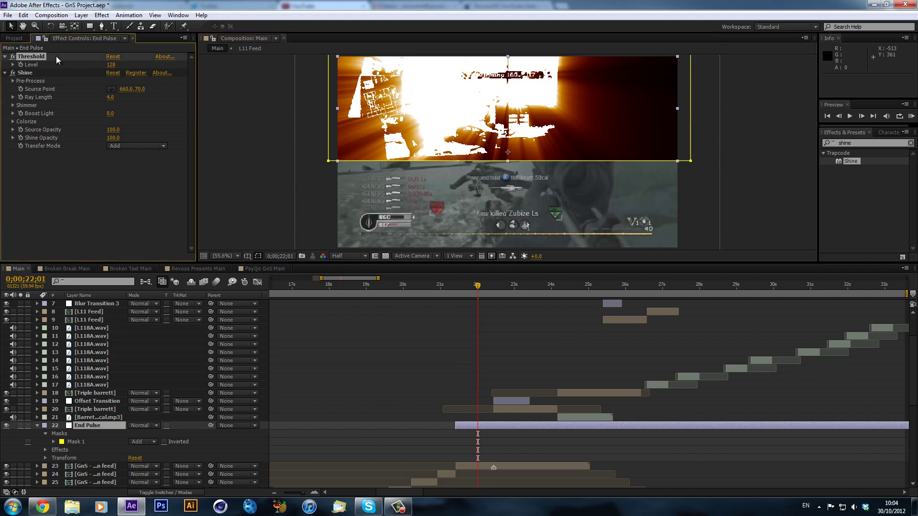
click(13, 56)
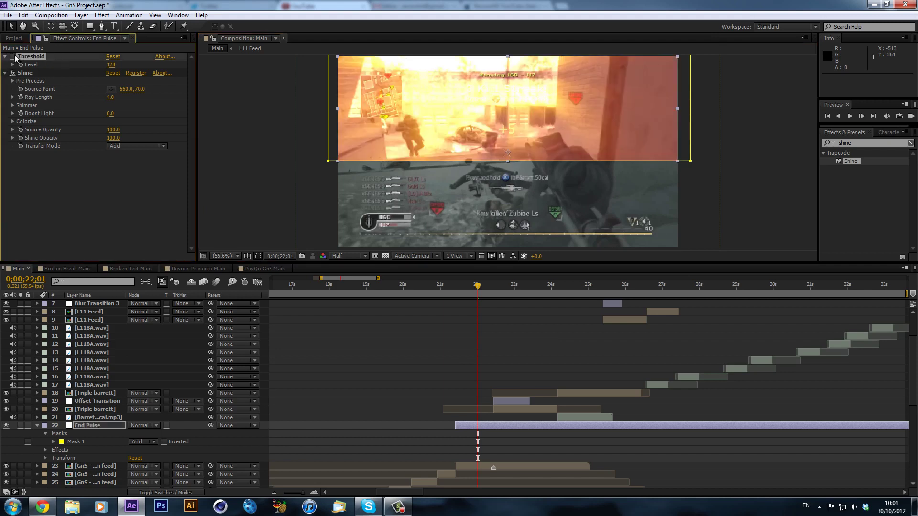
click(13, 57)
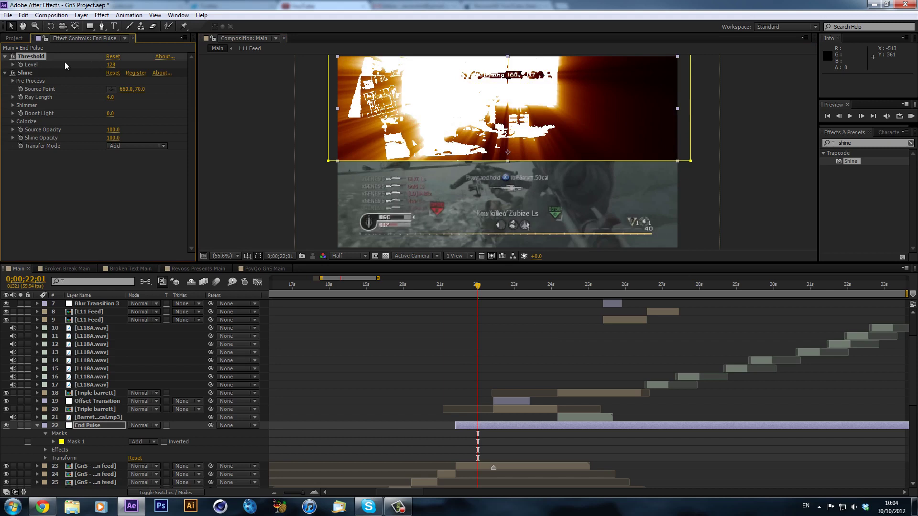
key(Delete)
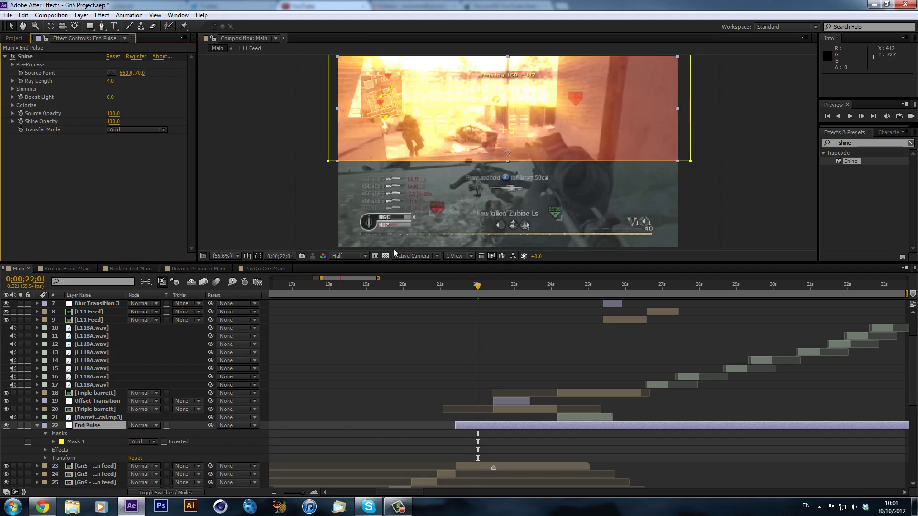
- Set the Shine Source Point to 660, 0 at the upper edge of the frame
click(237, 257)
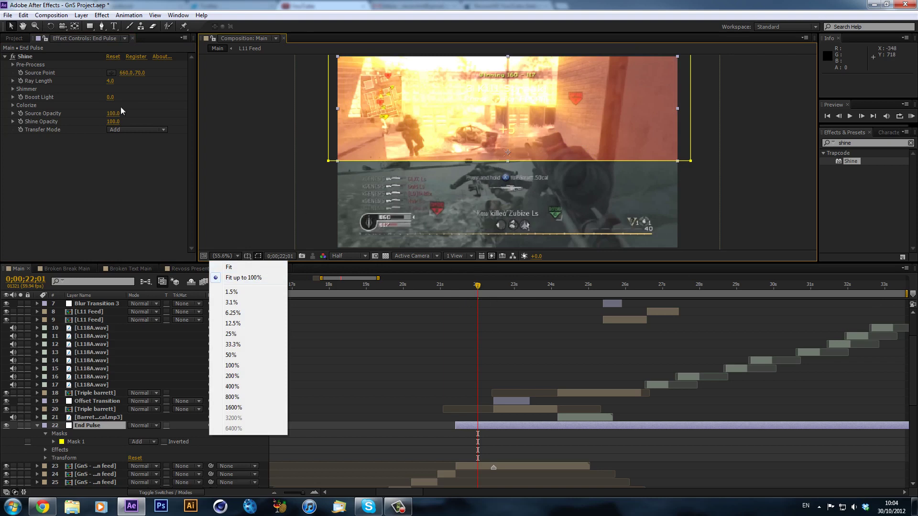
click(151, 78)
drag(142, 72, 111, 72)
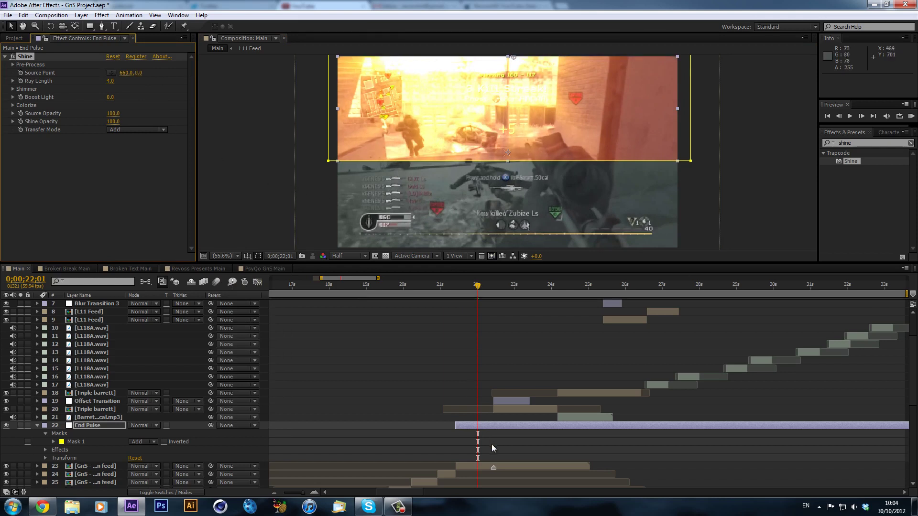
- Replace the End Pulse layer's mask with a taller rectangle of about 1404 by 518 pixels over the upper part of the frame
click(85, 440)
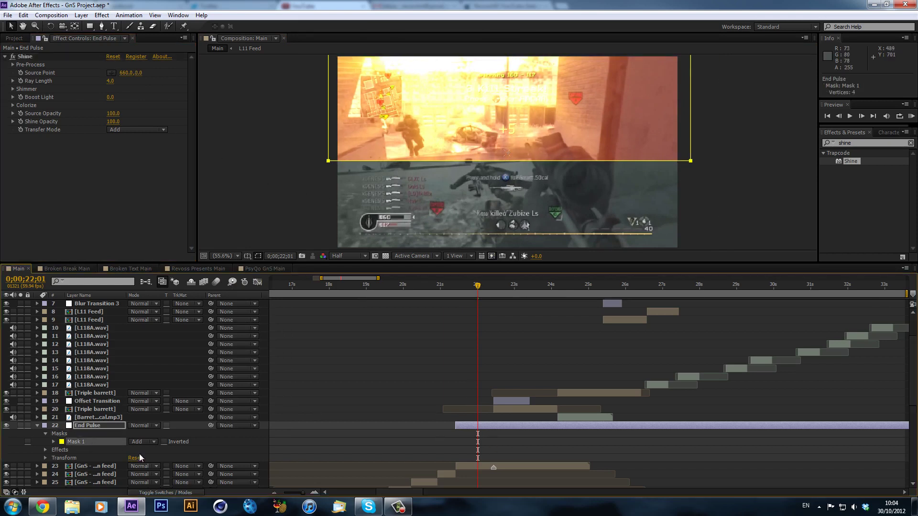
key(Delete)
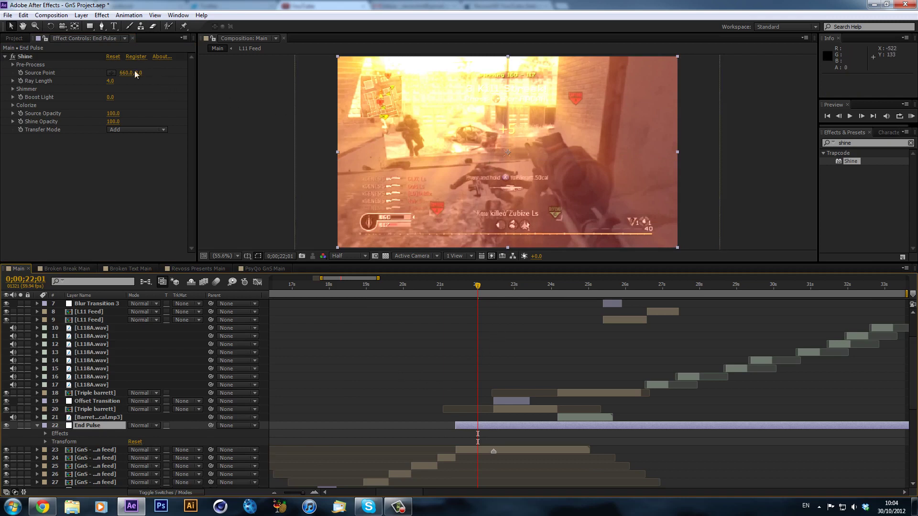
click(90, 27)
key(comma)
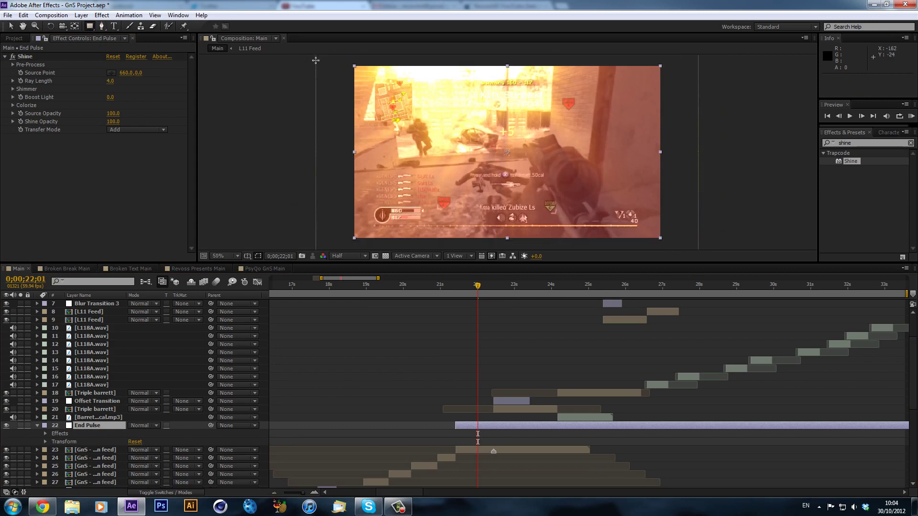
drag(342, 61, 678, 186)
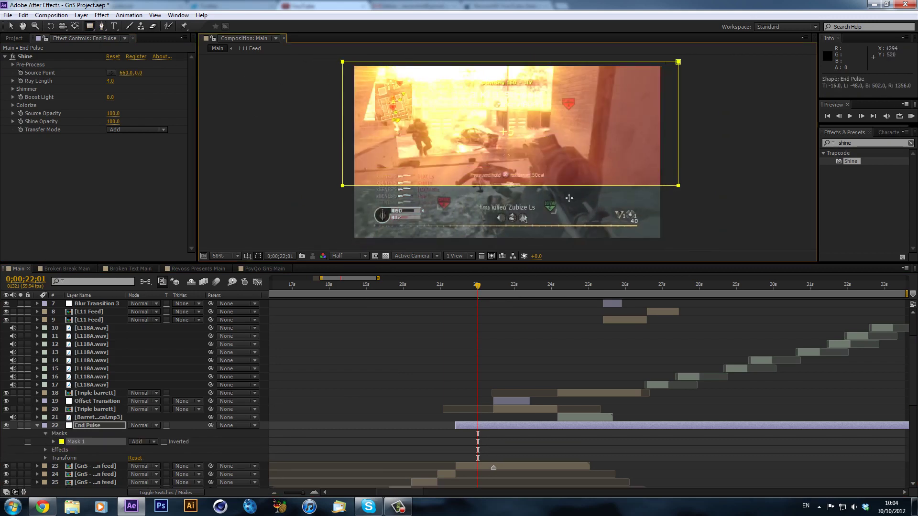
- Feather the new End Pulse mask, trying 150 pixels and raising it to 394 pixels
key(f)
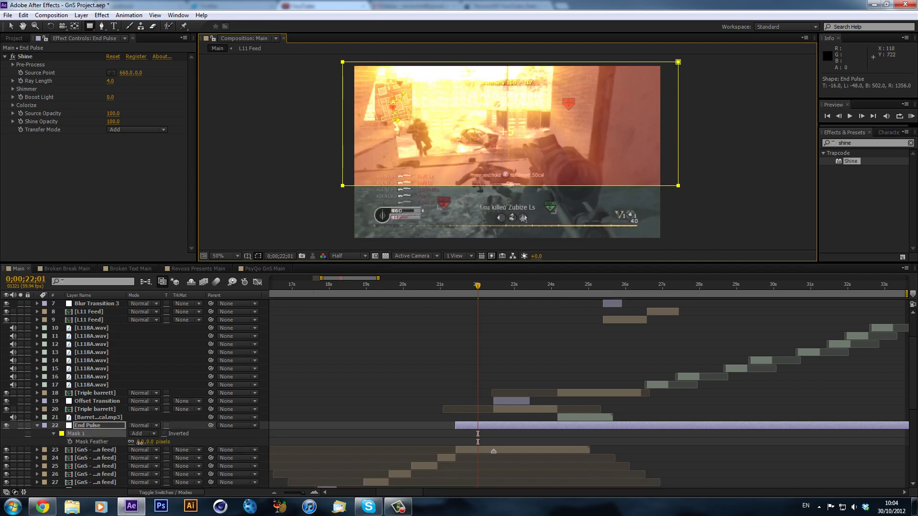
click(139, 442)
text(150)
key(Return)
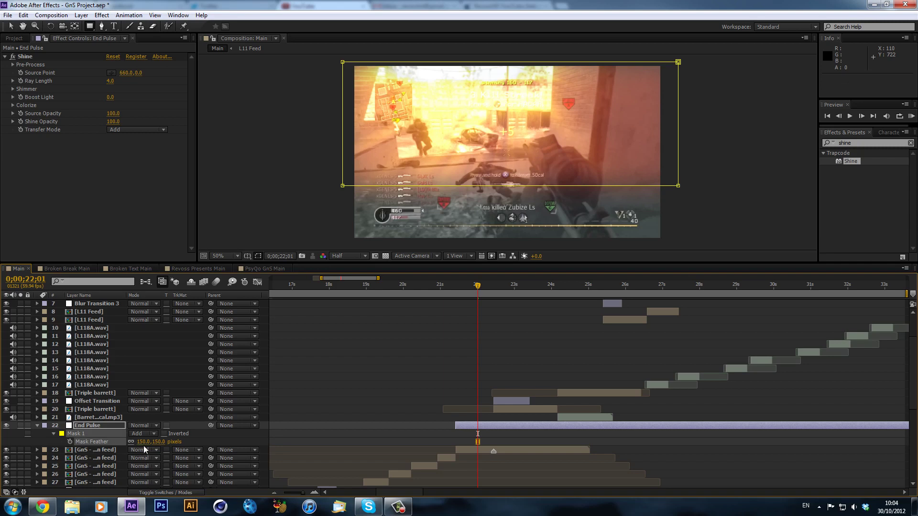
drag(143, 446, 275, 452)
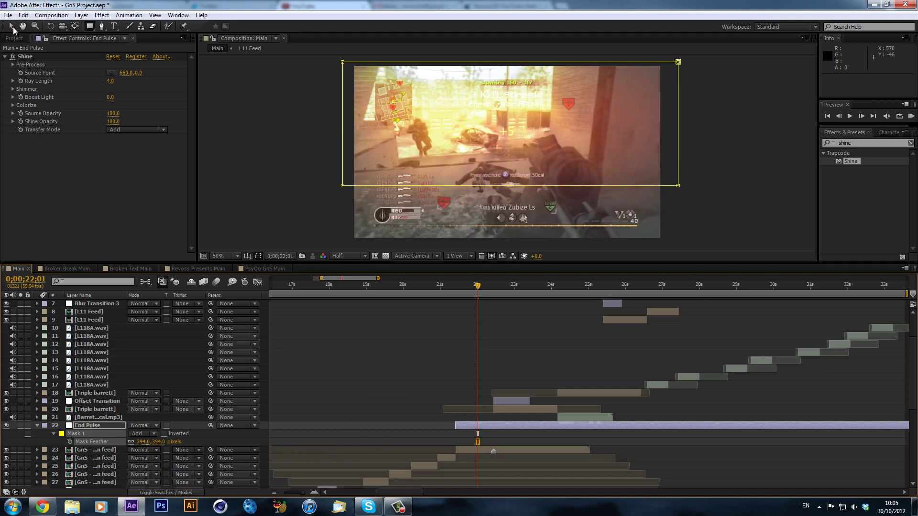
- Stretch the mask by moving its upper vertices far above the frame and its lower vertices far out past both sides
click(11, 26)
drag(678, 62, 682, 17)
scroll(620, 136, up, 2)
scroll(620, 138, down, 3)
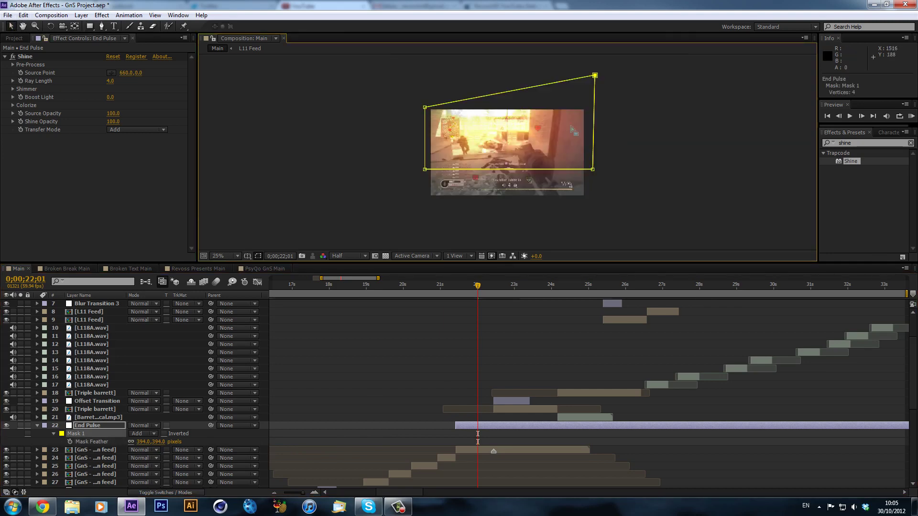
drag(428, 107, 414, 37)
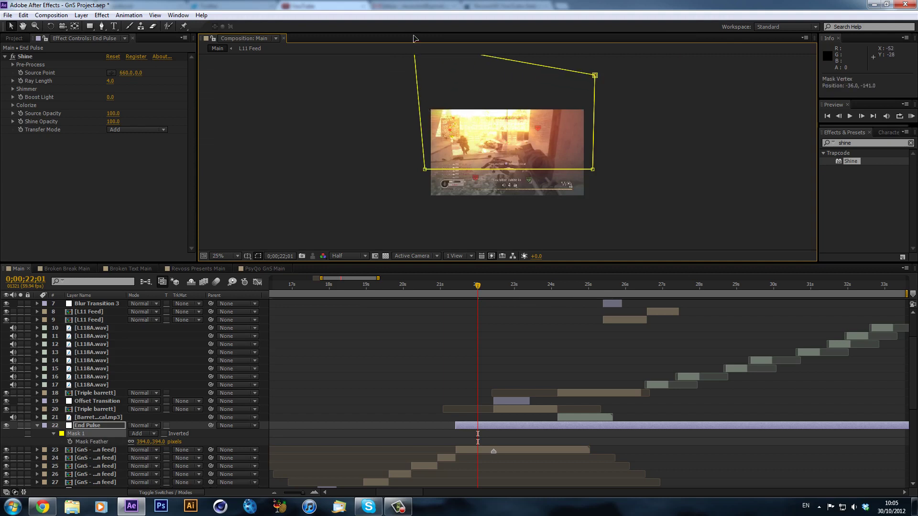
drag(595, 75, 596, 46)
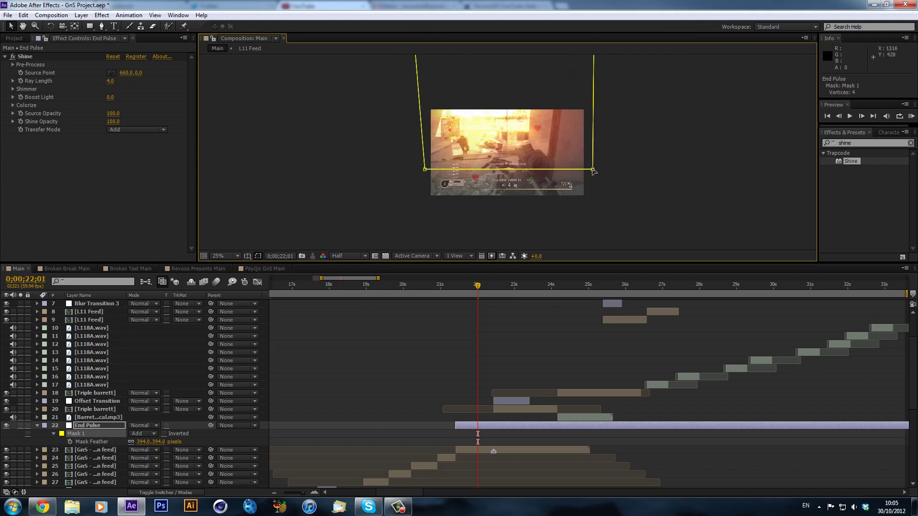
drag(593, 170, 626, 172)
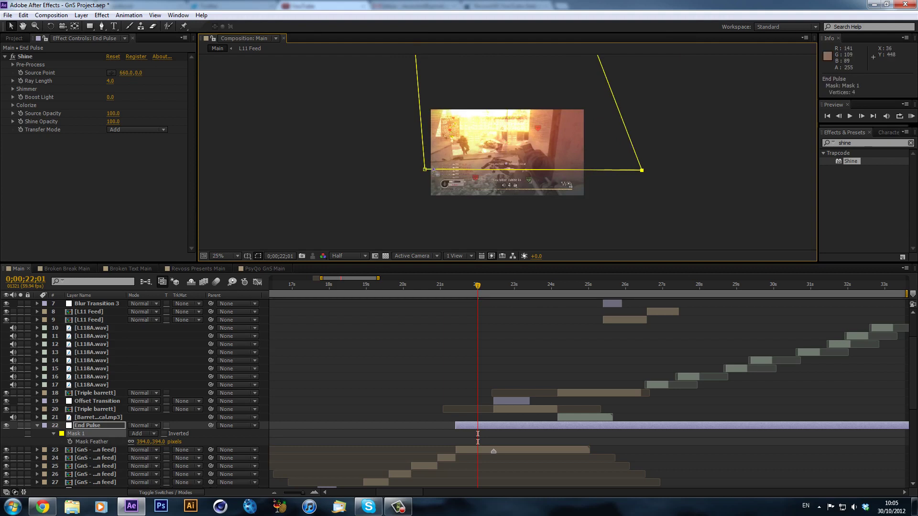
drag(424, 170, 328, 170)
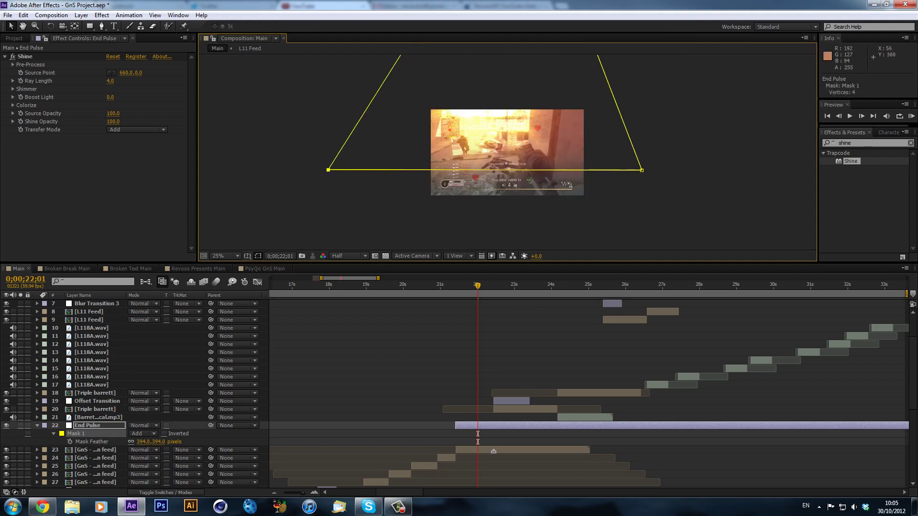
- Set the Mask Feather of the End Pulse mask to 400 pixels
click(225, 255)
click(246, 278)
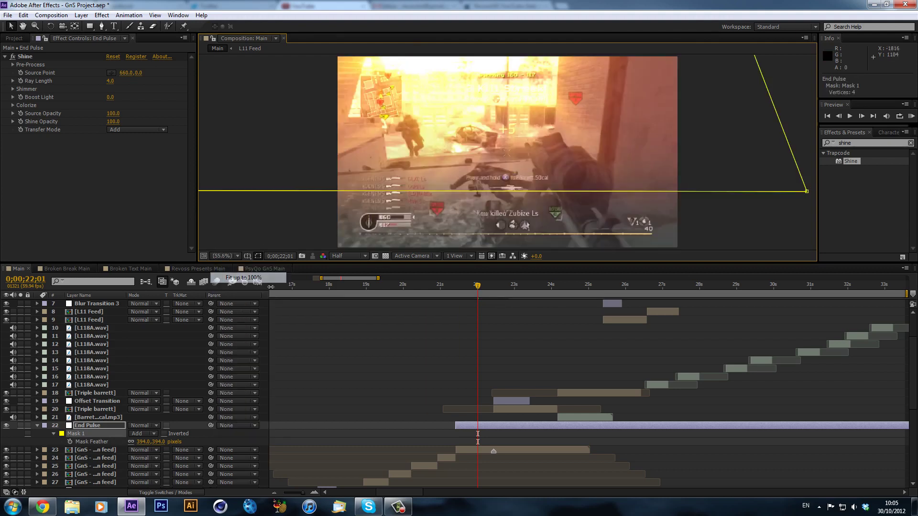
click(287, 329)
click(143, 442)
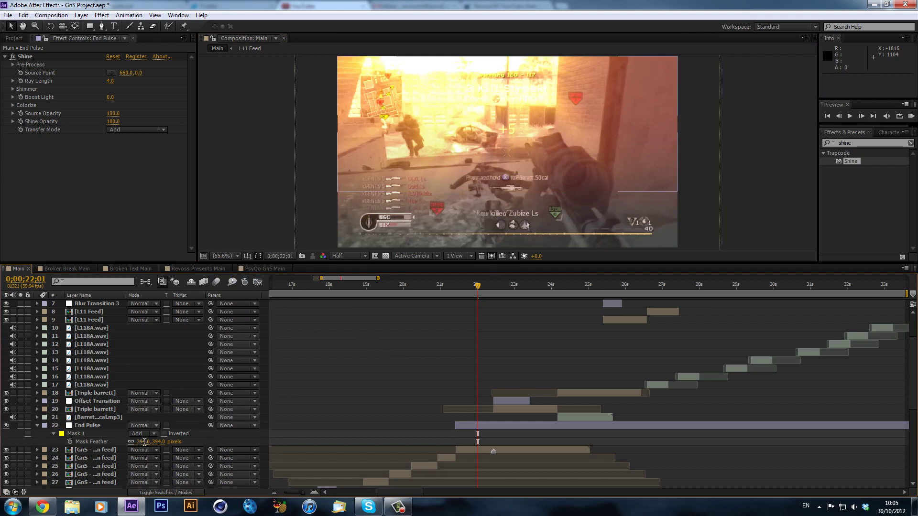
click(377, 421)
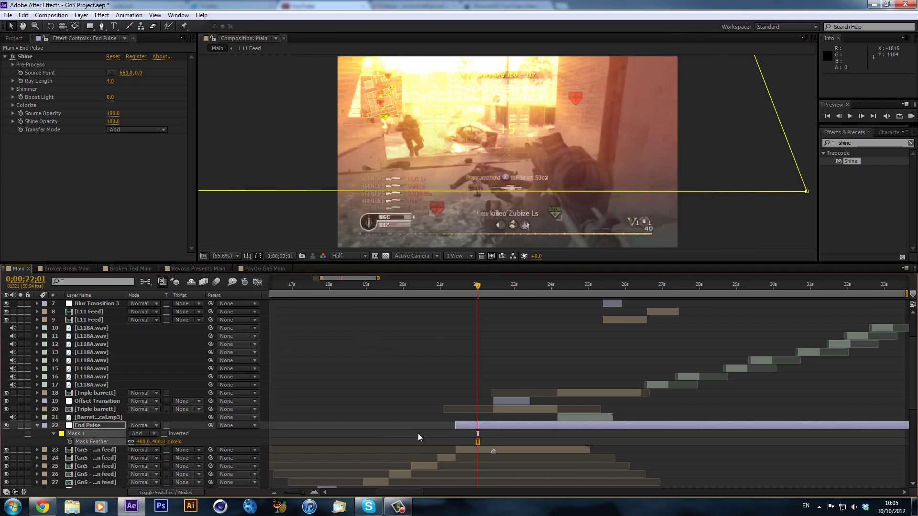
- Expand Shine's Colorize settings and make the CC layer visible
click(13, 105)
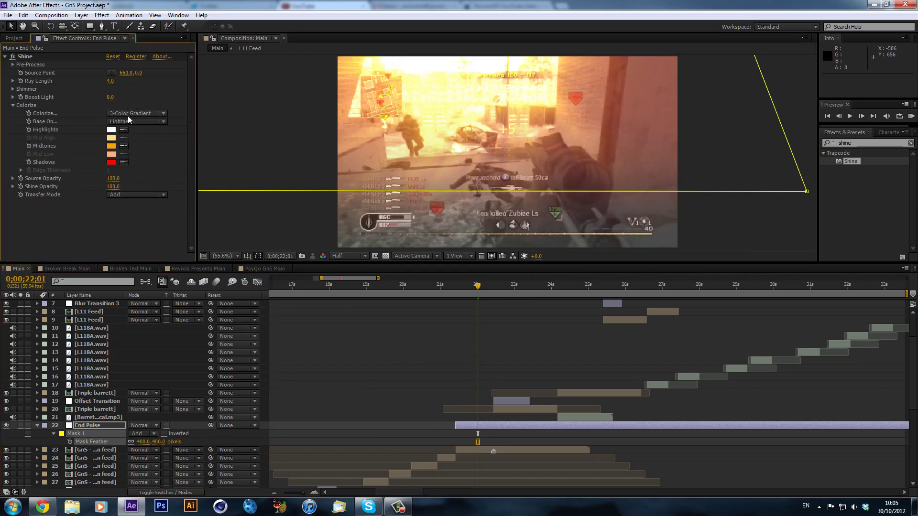
scroll(59, 320, up, 3)
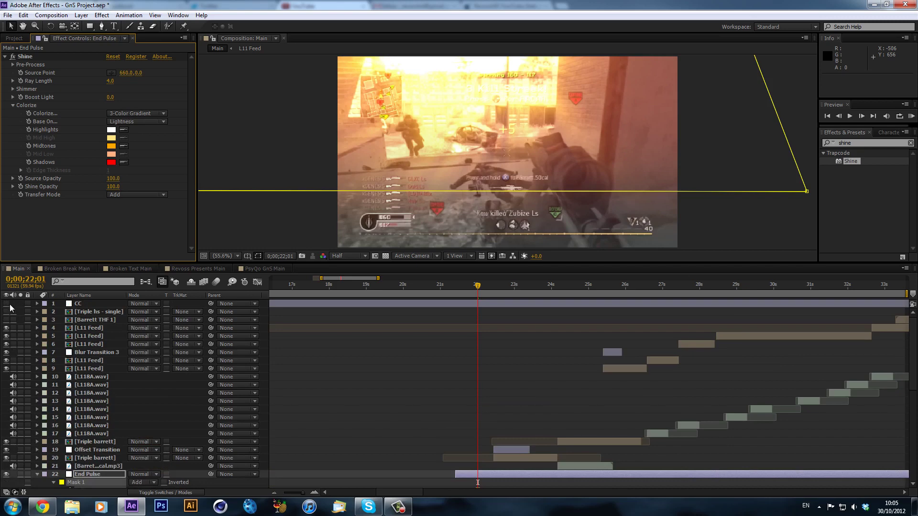
click(8, 304)
scroll(60, 312, down, 10)
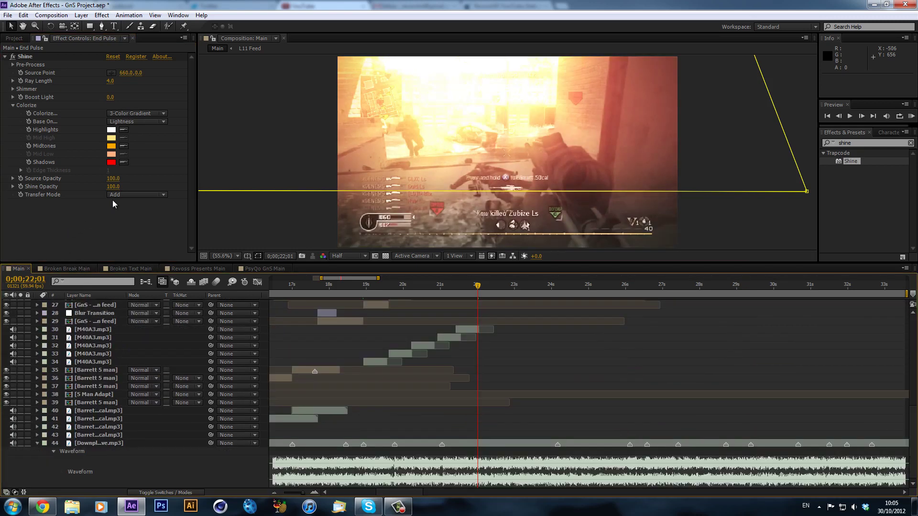
- Try a yellow FFEC4E as Shine's Midtones color
click(113, 146)
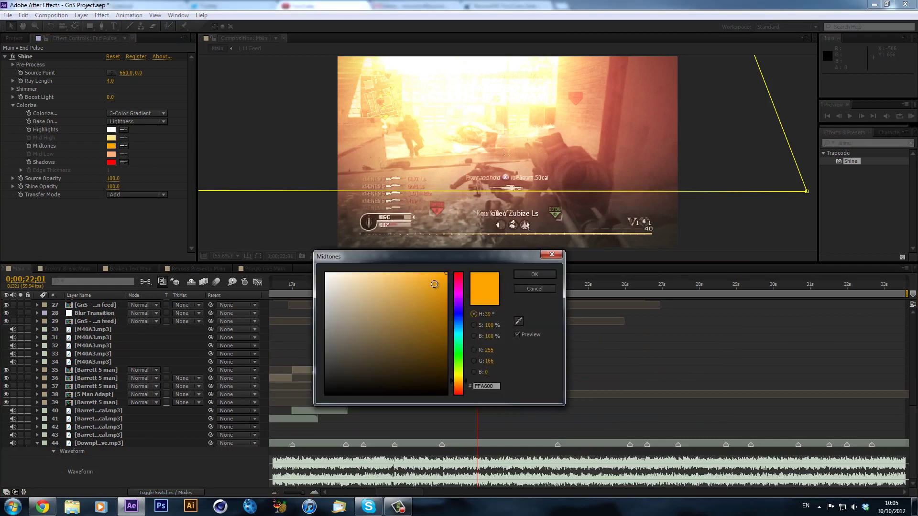
drag(434, 284, 409, 272)
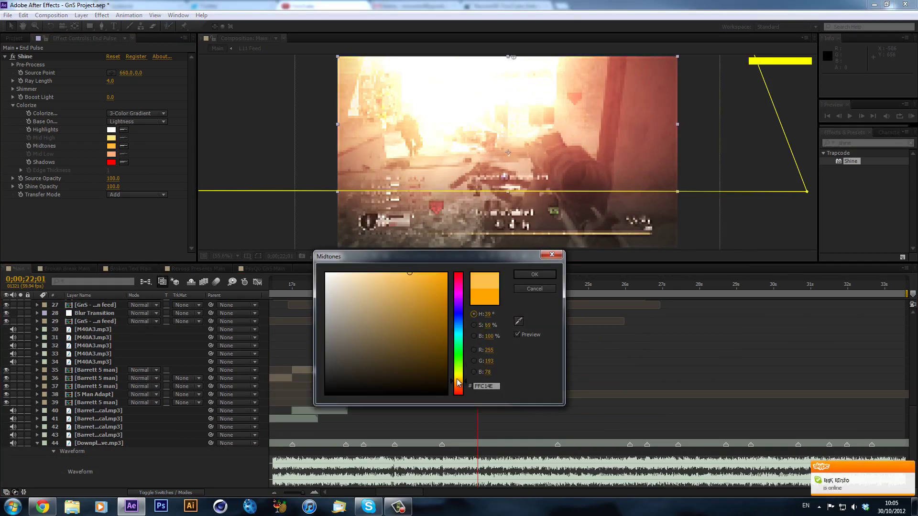
drag(464, 382, 464, 378)
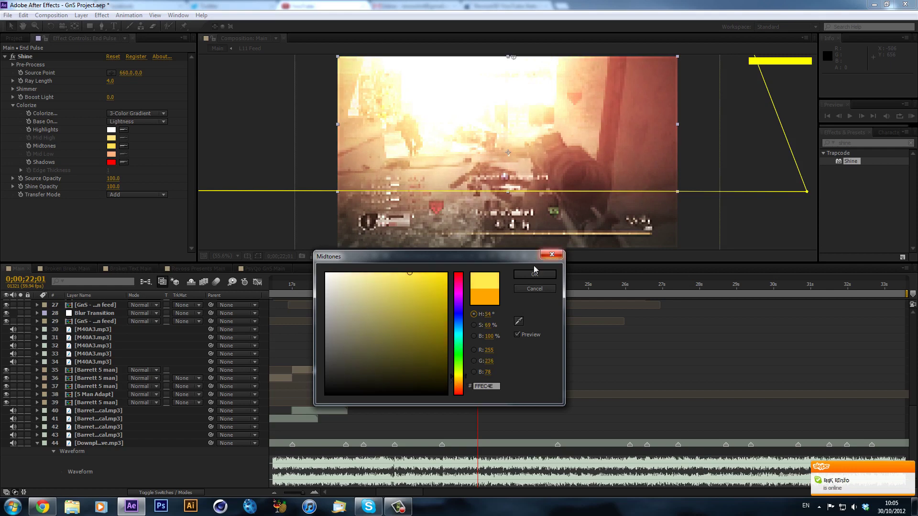
click(528, 275)
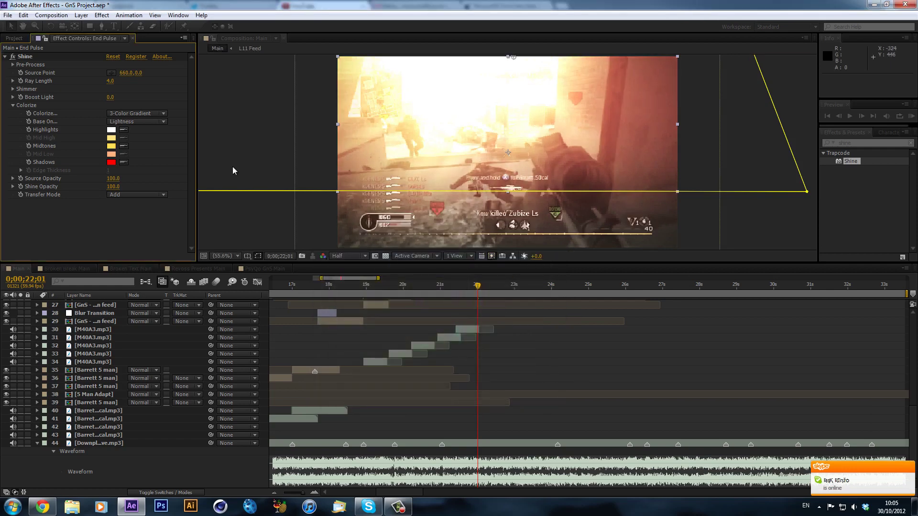
- Change Shine's Shadows color to orange FF8A00
click(111, 163)
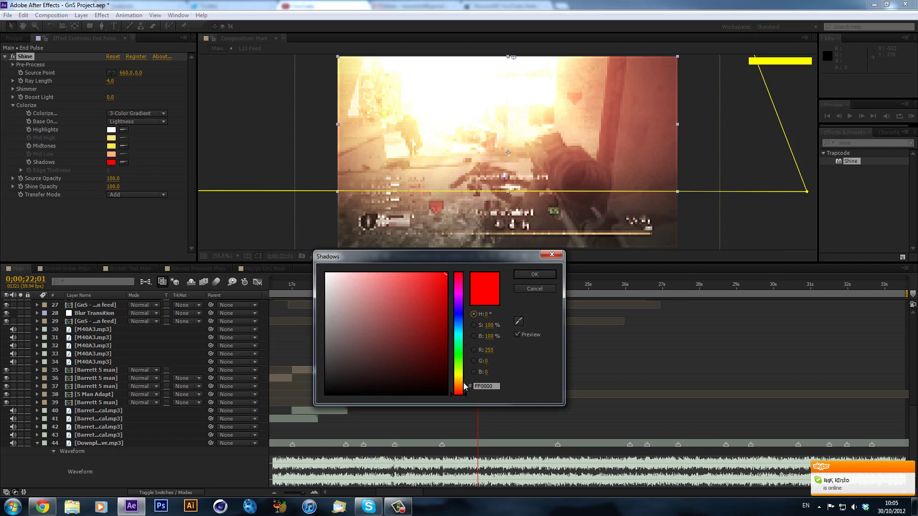
drag(464, 392, 464, 385)
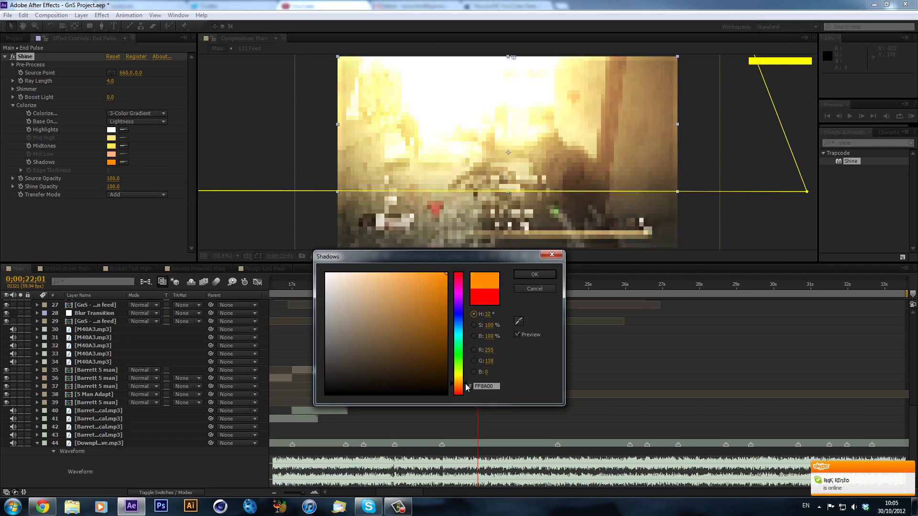
click(550, 275)
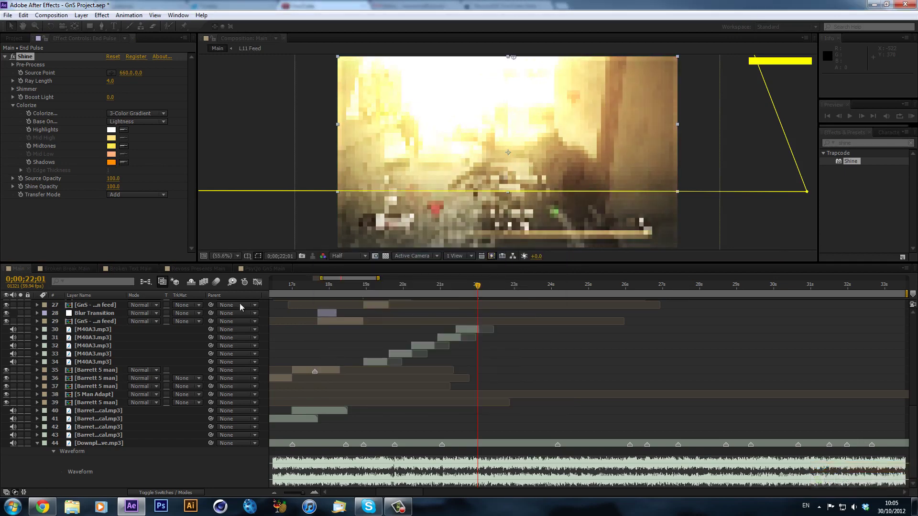
- Switch the Shine effect off and on to compare the frame with and without the light
click(13, 57)
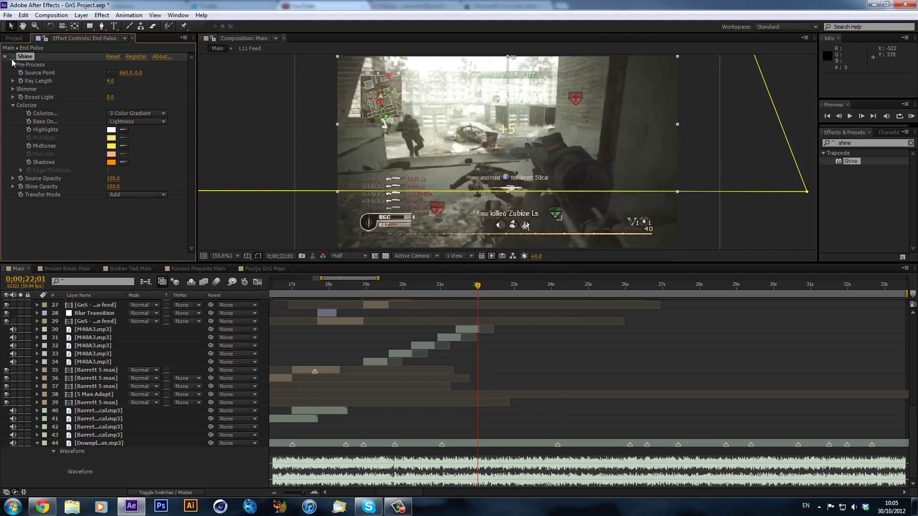
click(14, 57)
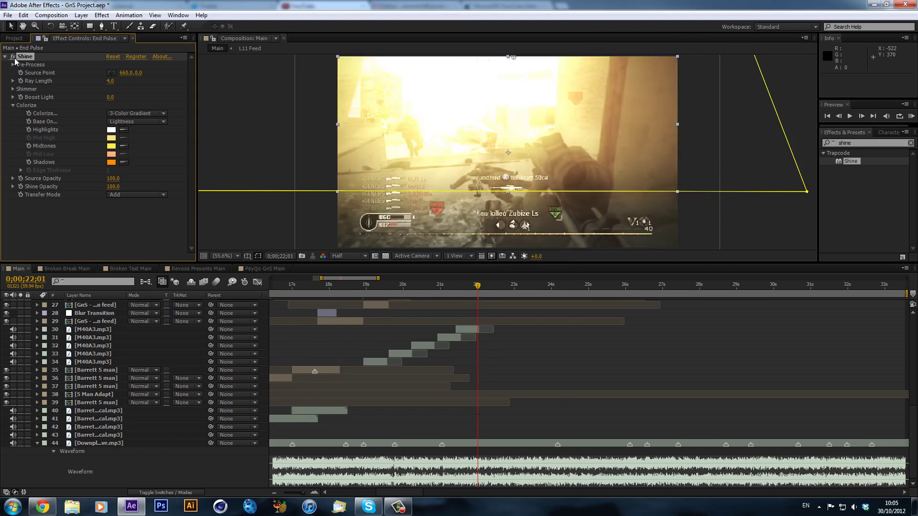
click(13, 57)
click(12, 57)
- Change Shine's Midtones color to pale green CCFFD2 and leave the Shadows color as it is
click(111, 147)
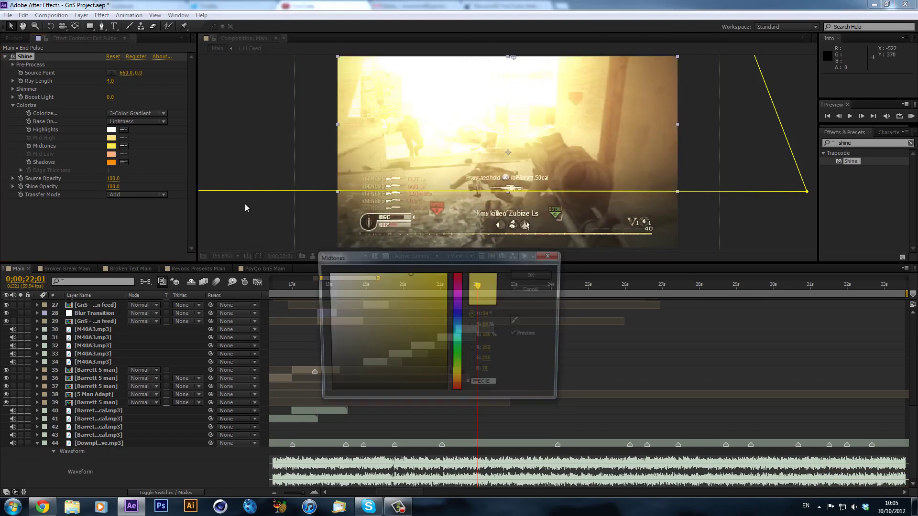
click(464, 345)
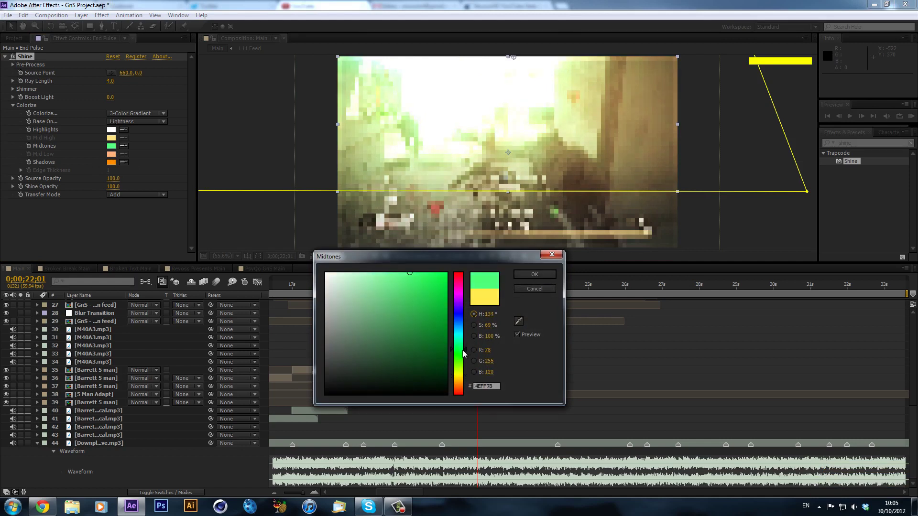
drag(390, 282, 351, 247)
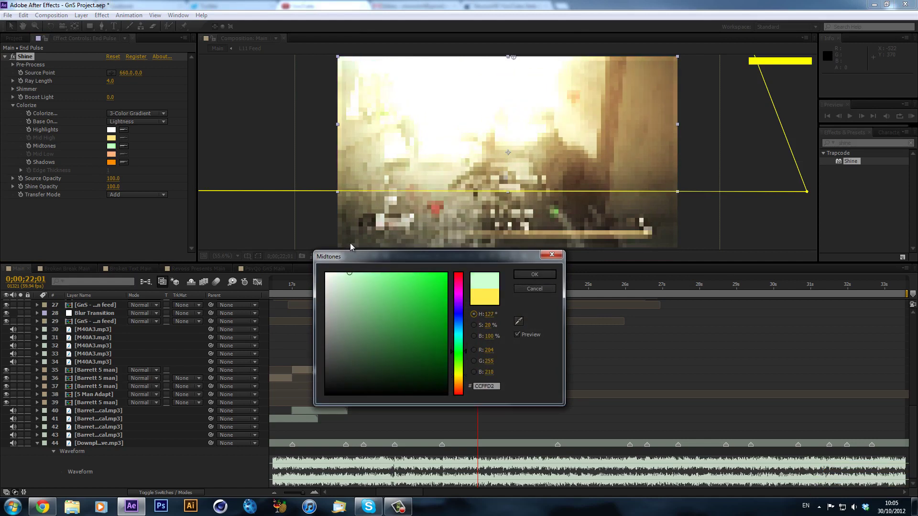
click(526, 276)
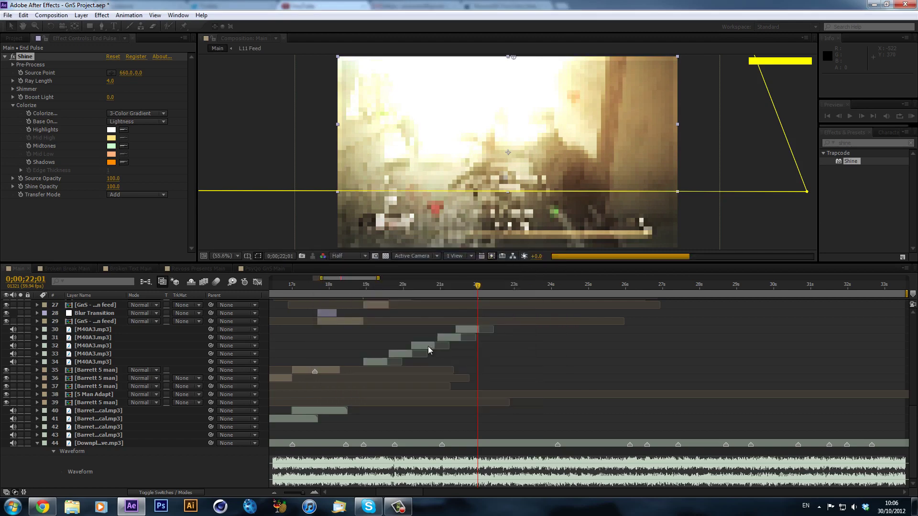
click(111, 162)
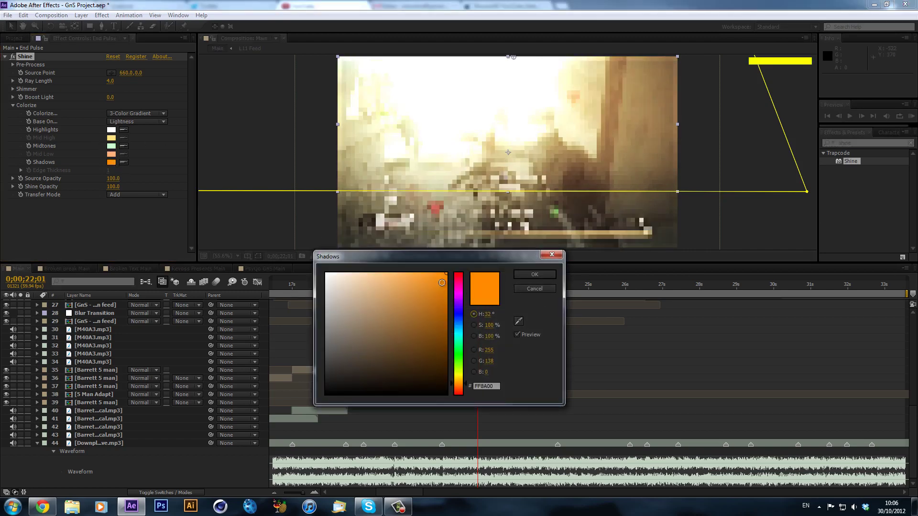
click(529, 289)
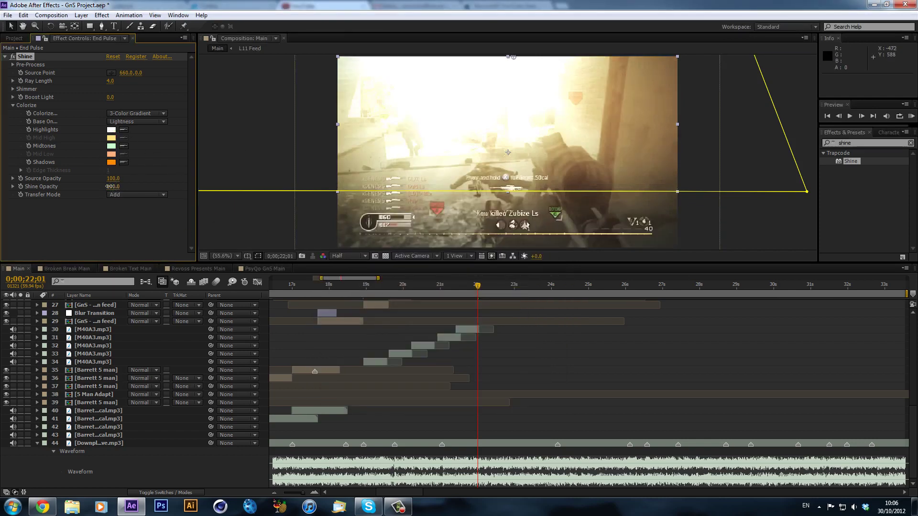
- Check the Shine preview on the End Pulse layer between 0;00;21;45 and 0;00;22;02
drag(108, 186, 125, 187)
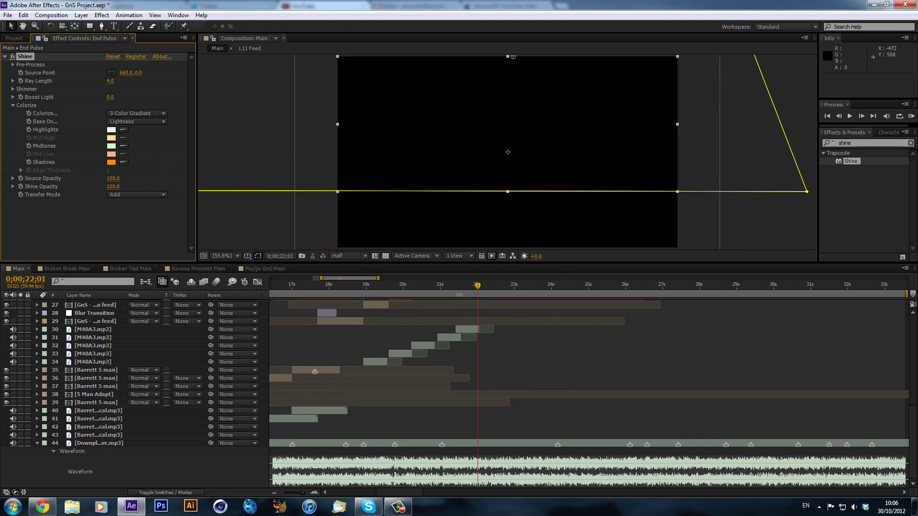
click(468, 285)
scroll(478, 314, up, 3)
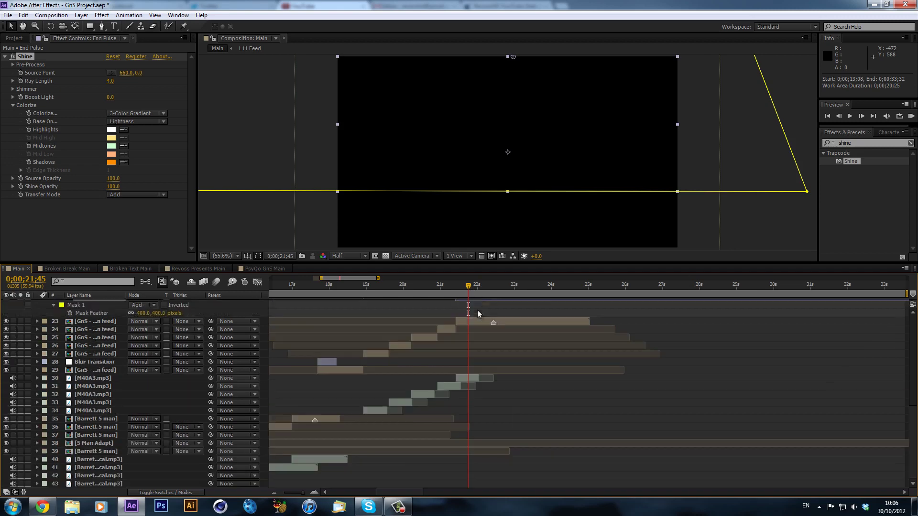
scroll(477, 308, up, 3)
drag(469, 287, 478, 287)
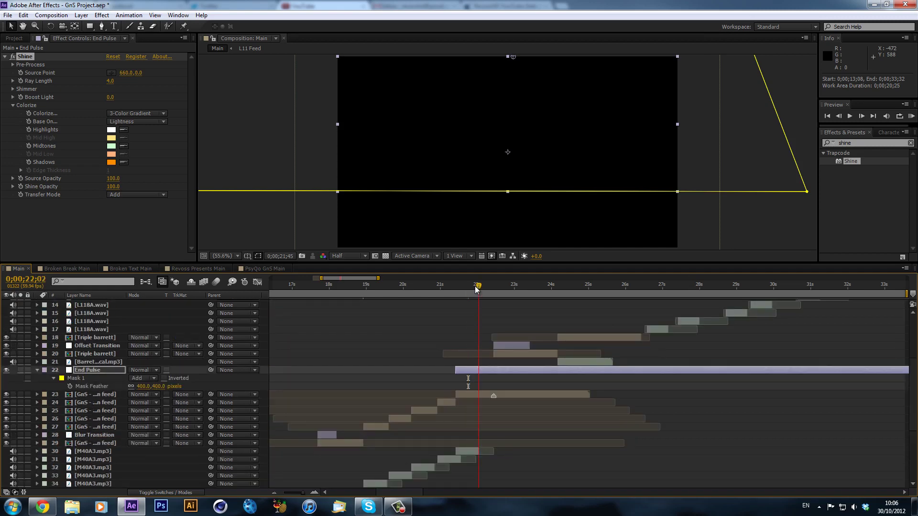
- Save GnS Project.aep and reopen it from the recent projects
key(ctrl+s)
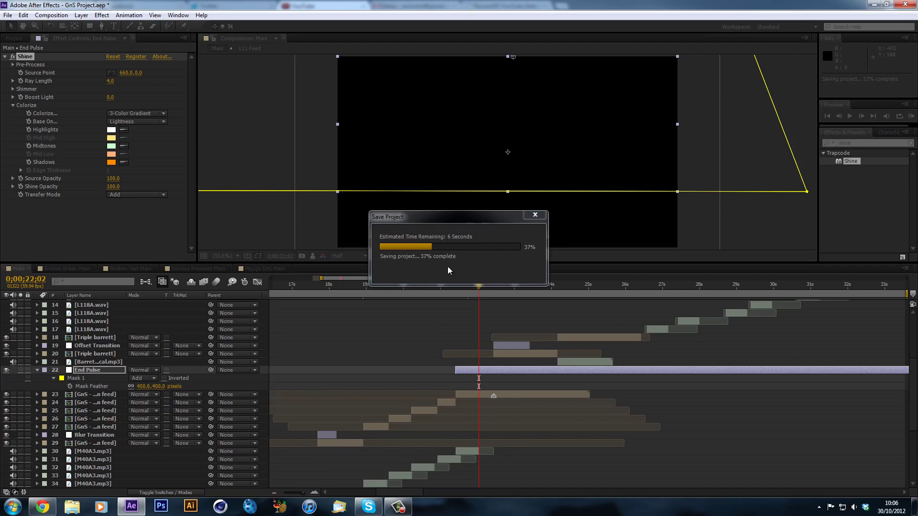
click(8, 16)
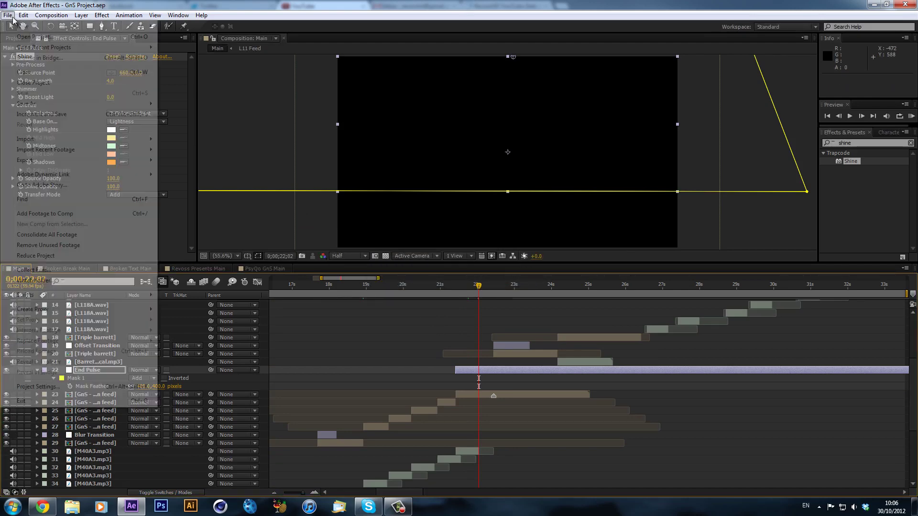
mouse_move(44, 47)
click(231, 45)
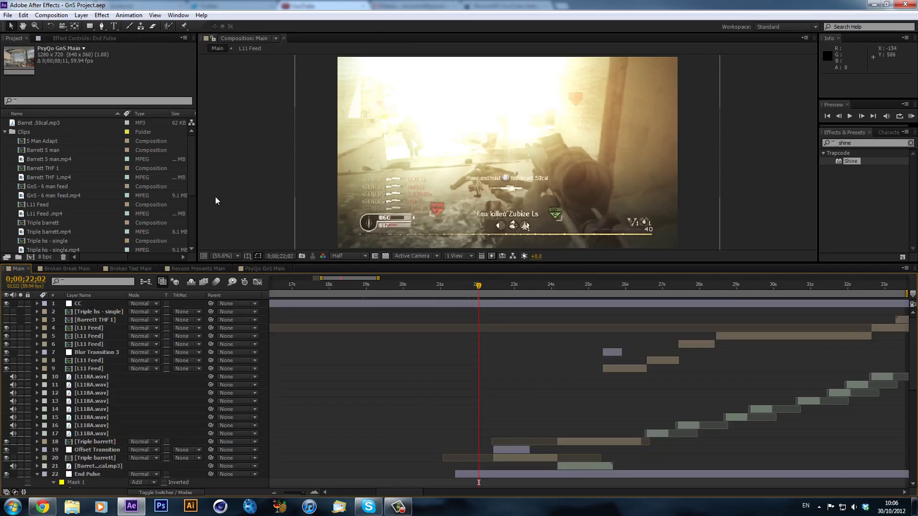
- Try a Shine Opacity of 75 on the End Pulse layer, then return it to 100
click(70, 38)
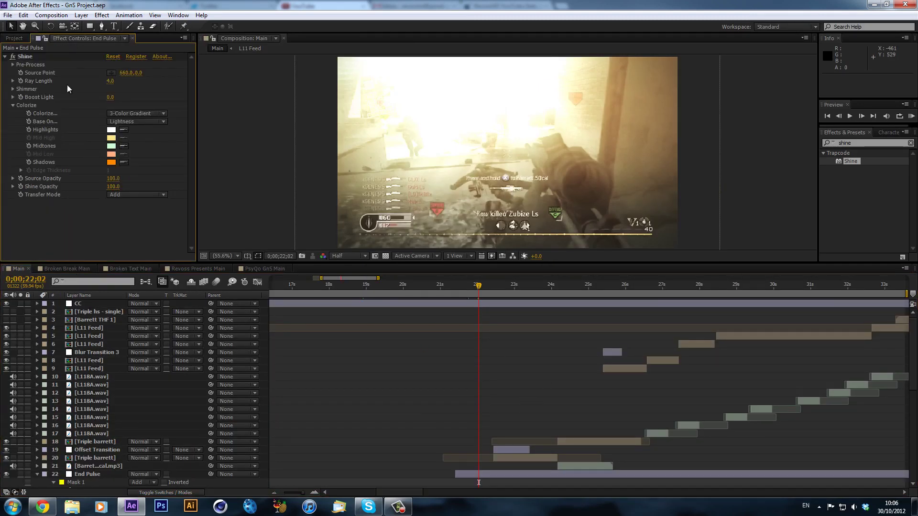
click(58, 56)
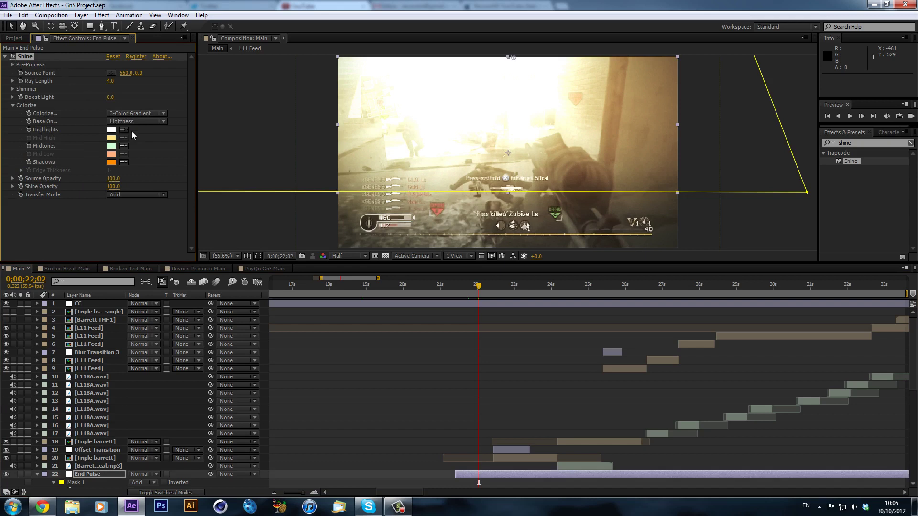
drag(113, 187, 107, 190)
click(110, 187)
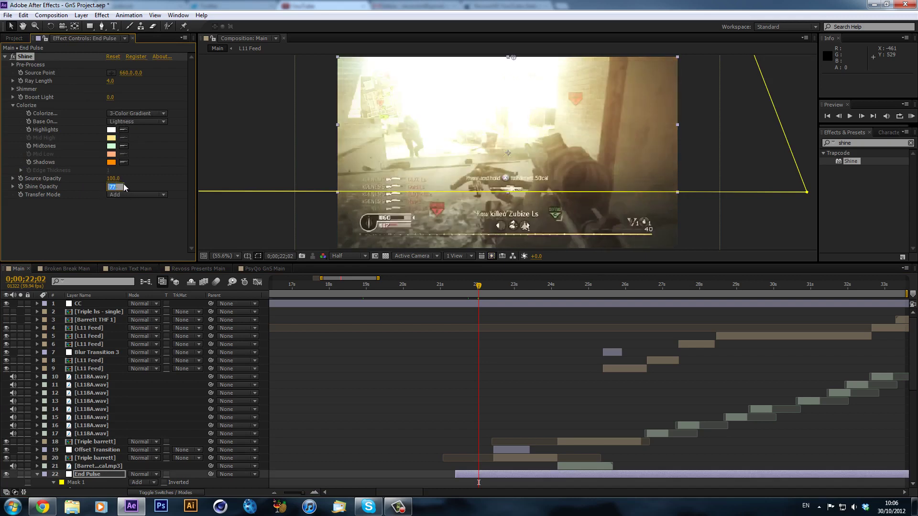
text(75)
key(Return)
drag(114, 186, 222, 197)
- Move the End Pulse layer's start to 0;00;21;23, one frame before the last GnS 6 man feed clip
drag(482, 286, 455, 285)
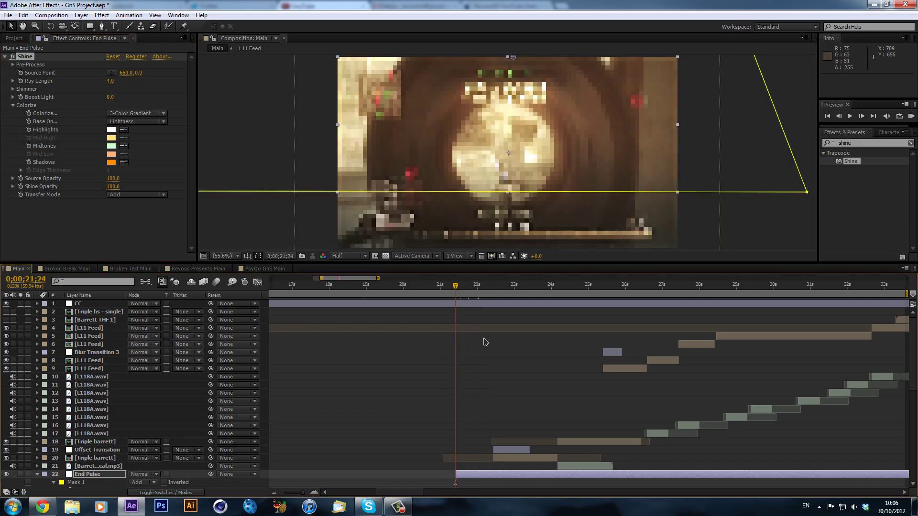
scroll(486, 337, down, 7)
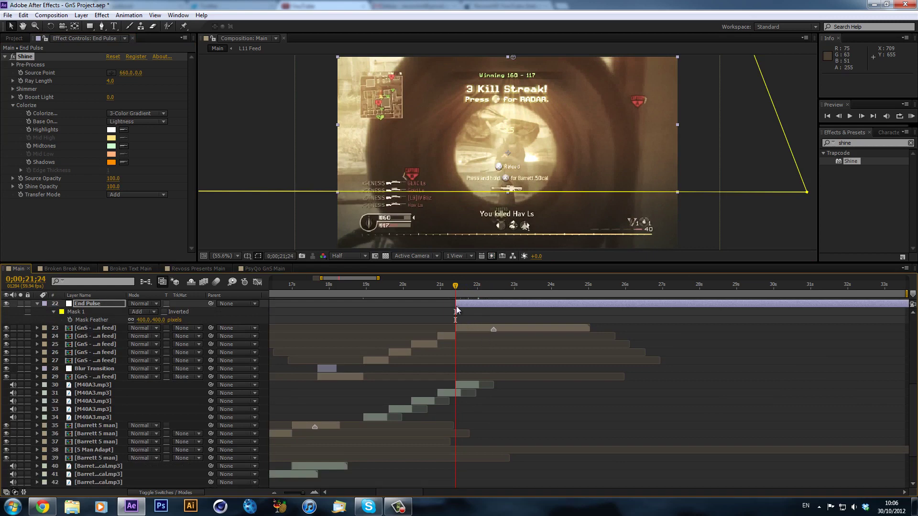
key(Page_Up)
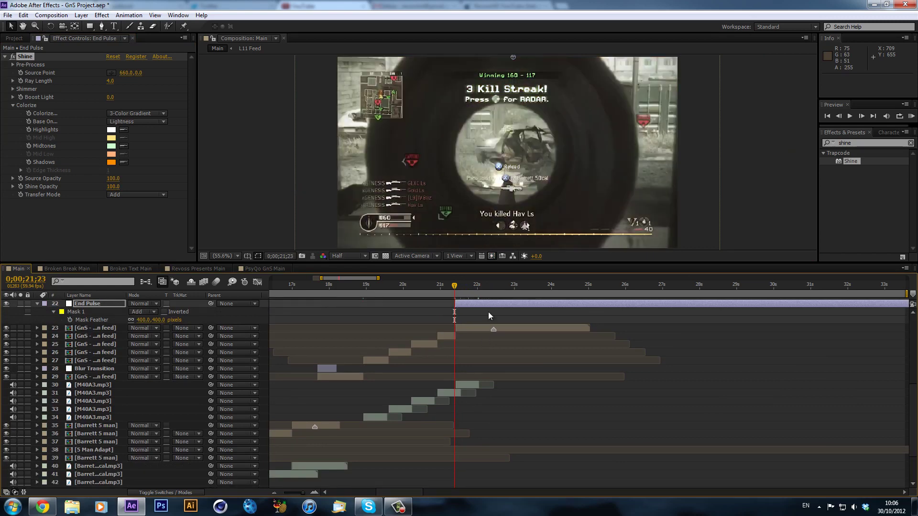
key([)
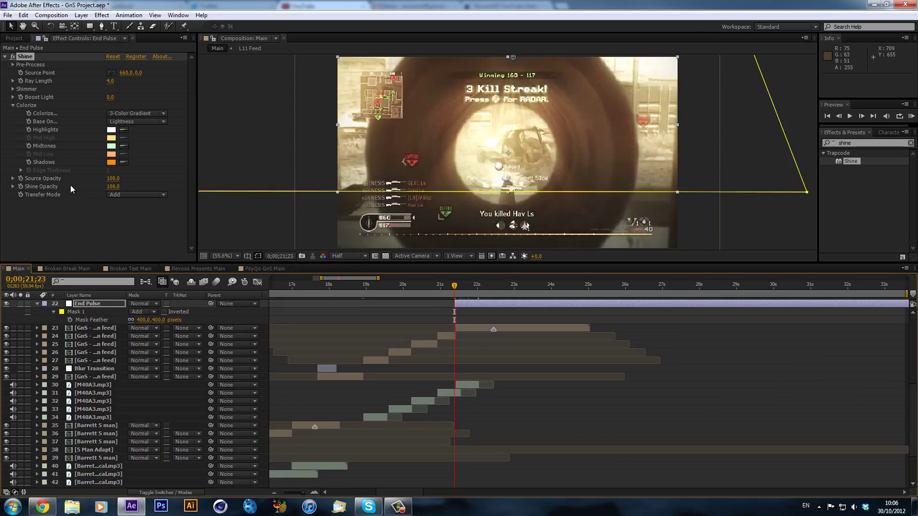
- Start keyframing Shine Opacity at 0;00;21;23 and set its value there to 0
click(20, 186)
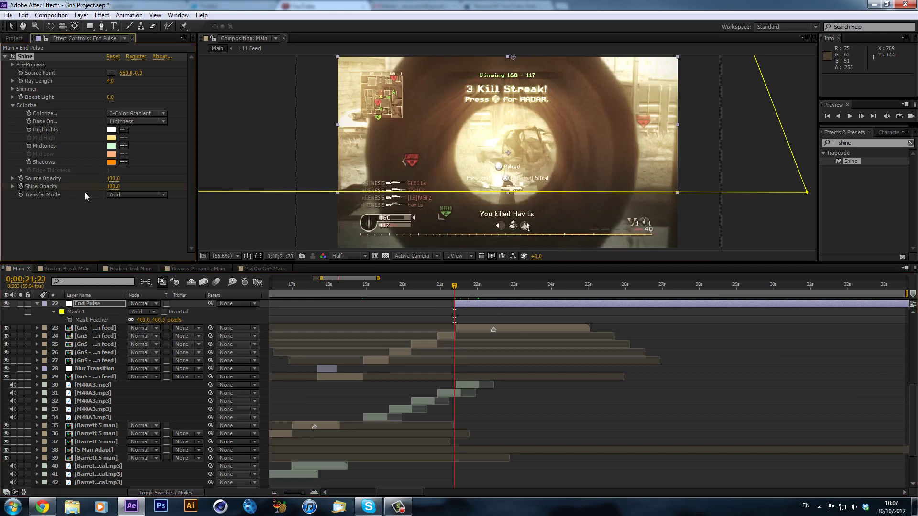
drag(74, 181, 1, 169)
key(ctrl+z)
drag(112, 82, 73, 82)
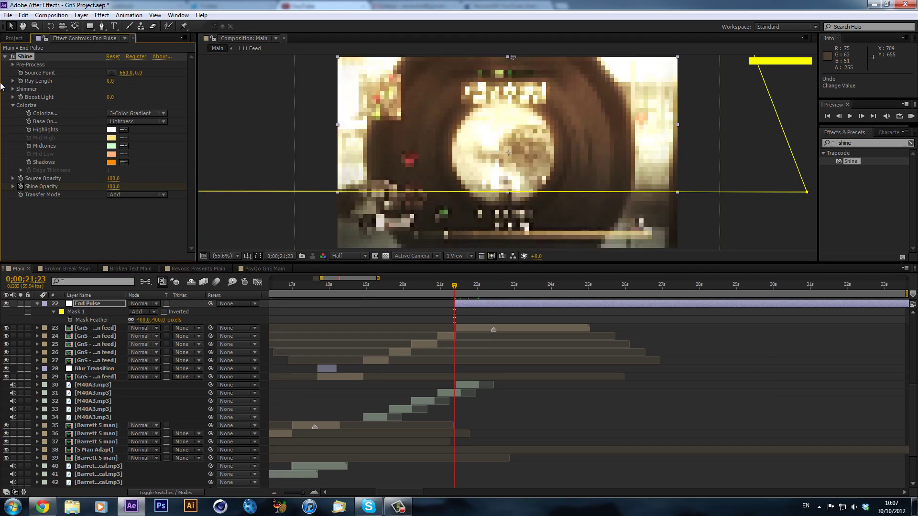
key(ctrl+z)
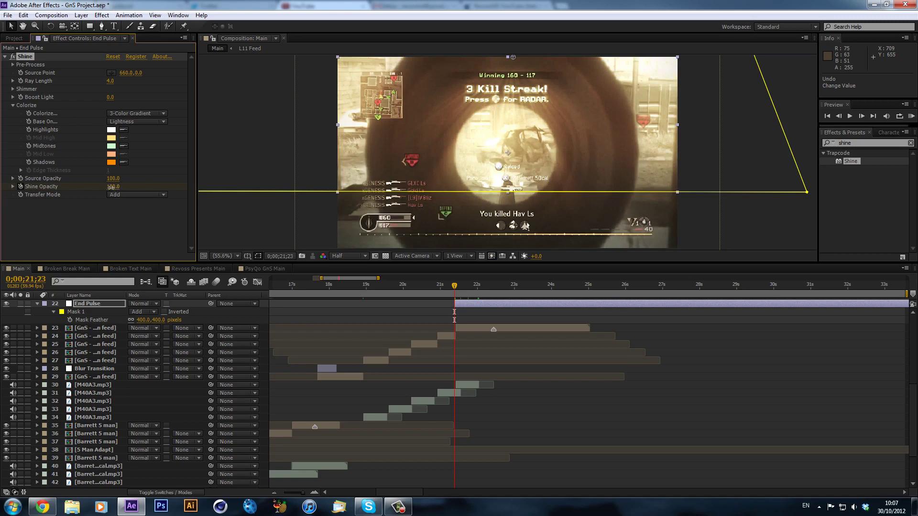
drag(111, 186, 33, 199)
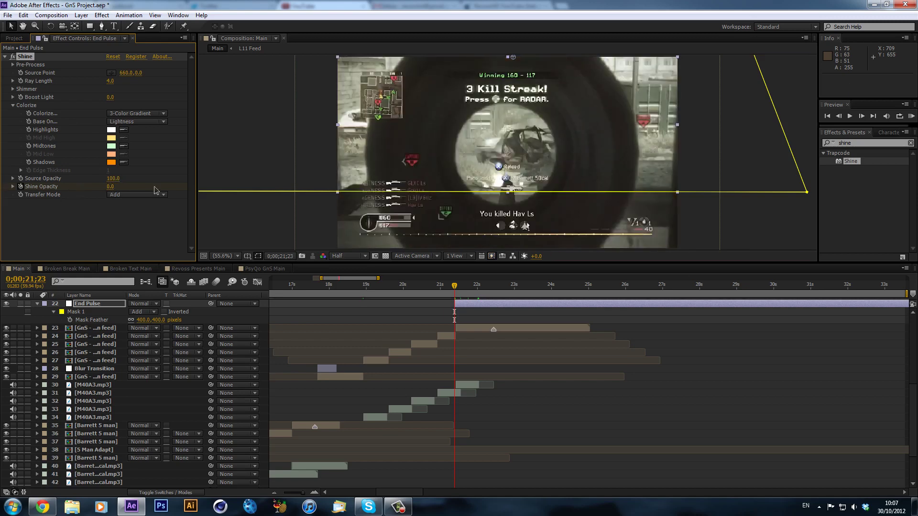
- Keyframe the End Pulse layer's Shine Opacity at 100 one frame further on, at 0;00;21;24
key(Page_Up)
key(Page_Down)
key(Page_Down)
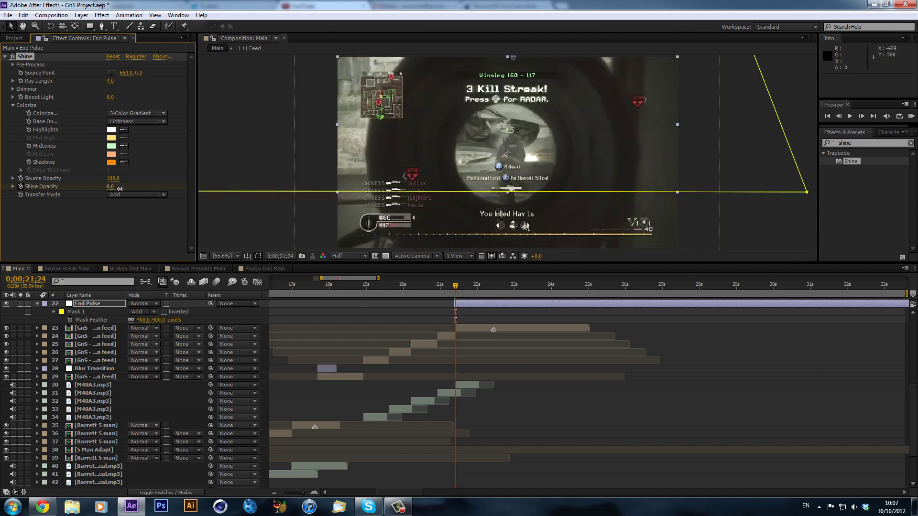
drag(110, 186, 434, 205)
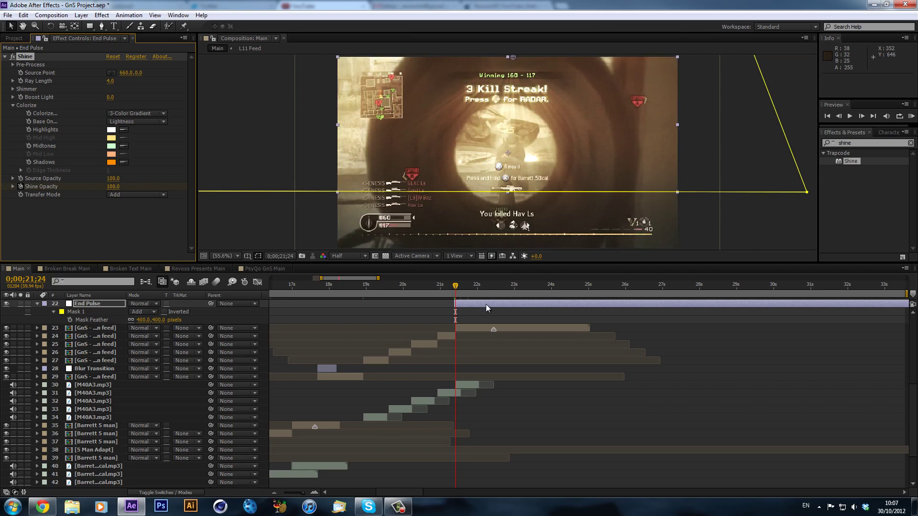
- Preview the pulse over the final clip, and keyframe Shine Opacity at 2 at 0;00;22;25
click(465, 287)
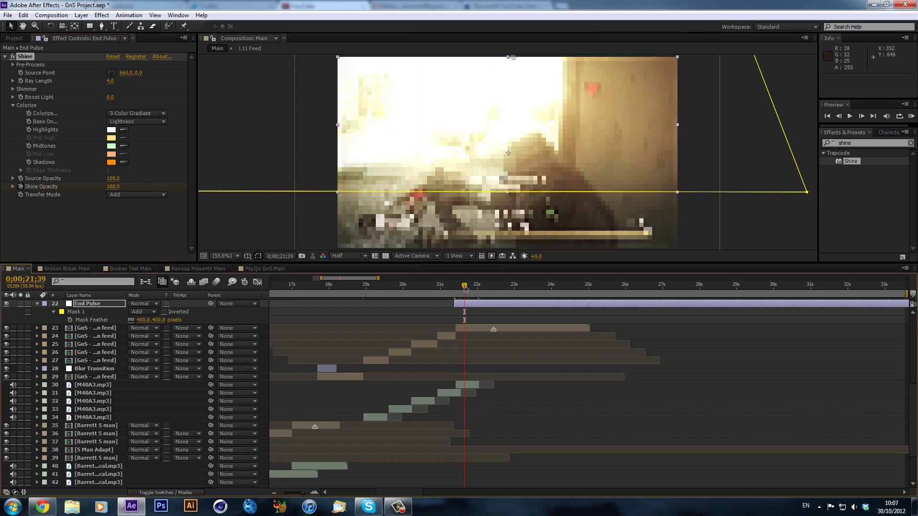
key(space)
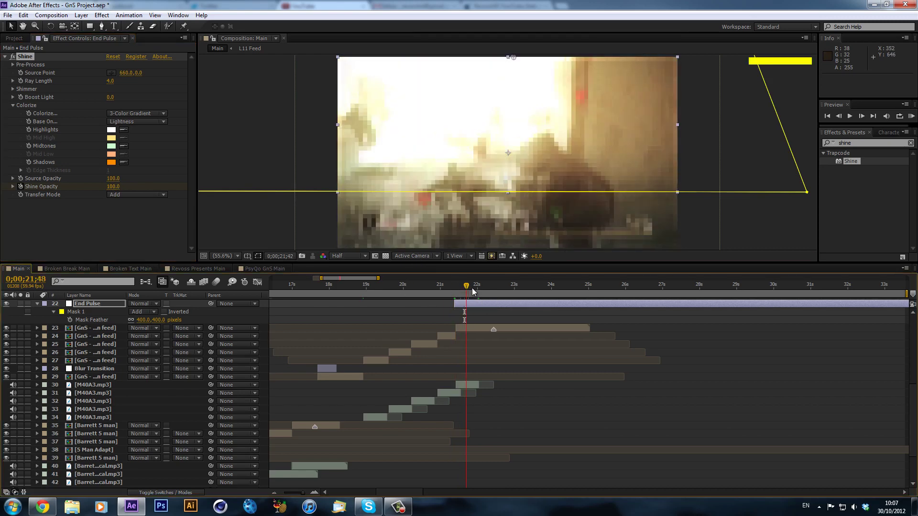
click(454, 291)
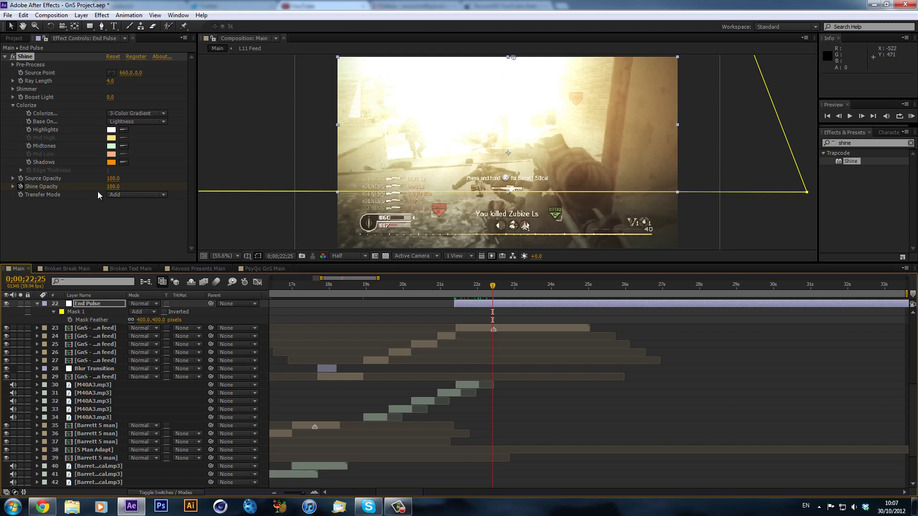
drag(110, 186, 1, 191)
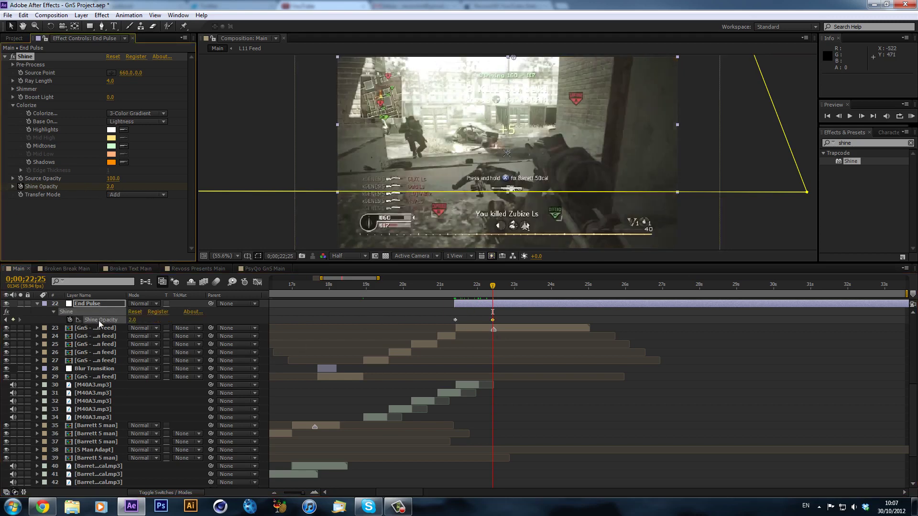
- Display End Pulse's Shine Opacity curve in the graph editor and apply Easy Ease Out to its 100 keyframe
click(98, 320)
key(u)
key(shift+F3)
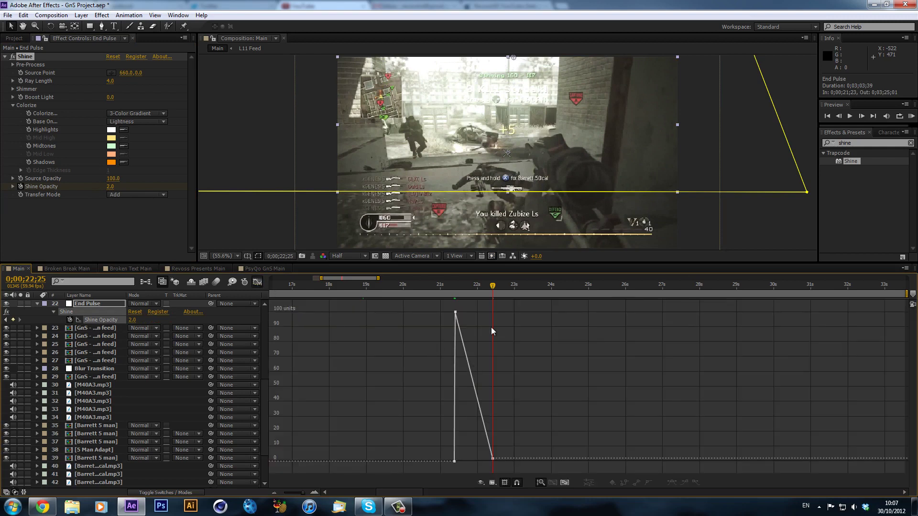
click(454, 313)
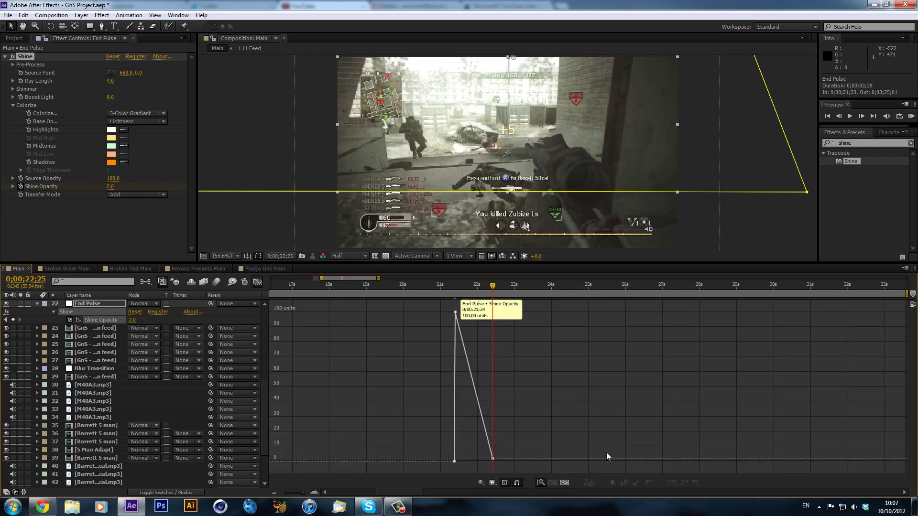
click(684, 484)
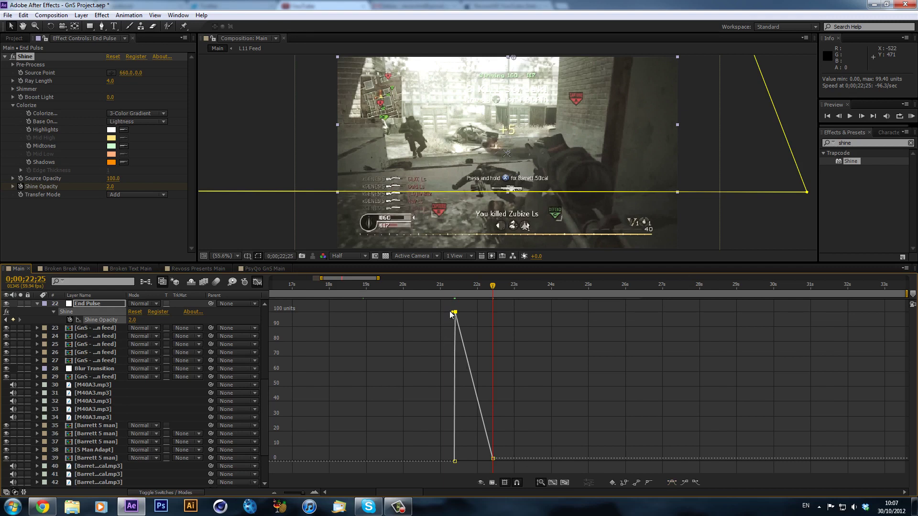
drag(451, 312, 449, 313)
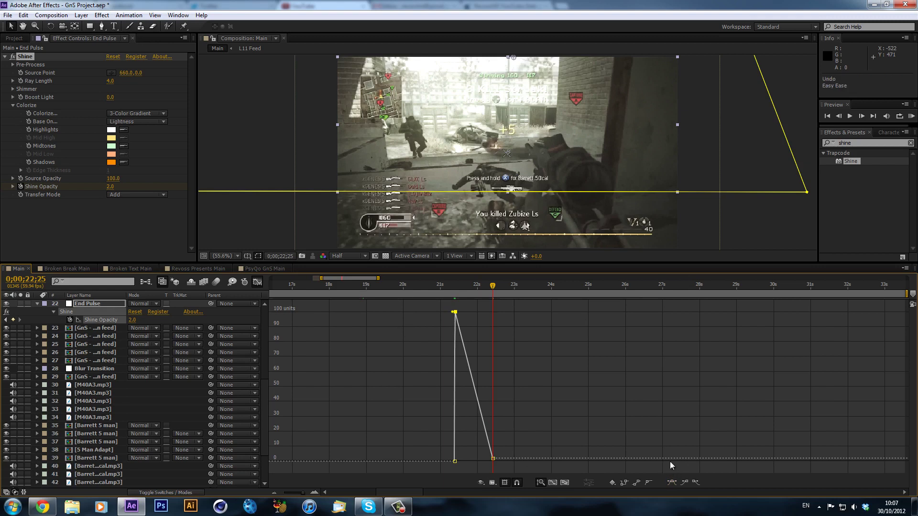
click(696, 482)
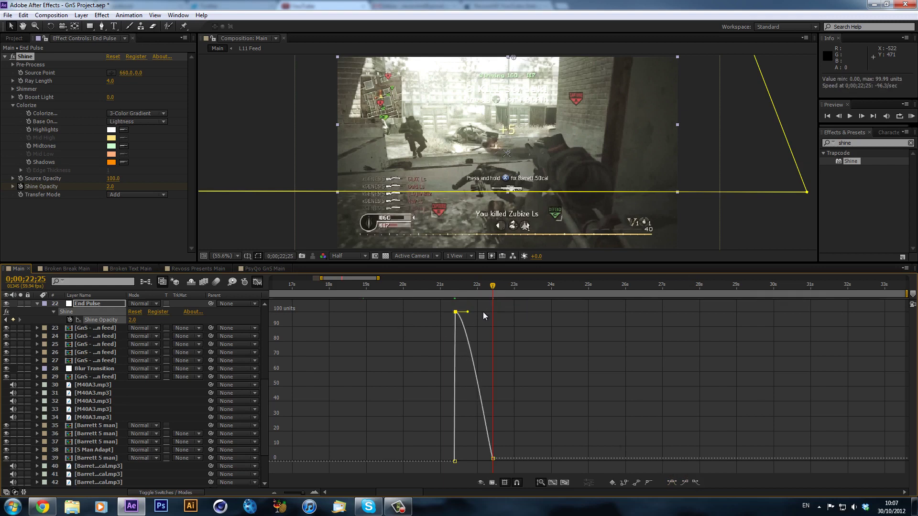
- Adjust the outgoing handle of the 100 keyframe to a moderate length for a gentle Shine Opacity falloff, and scrub through the result
drag(468, 313, 489, 313)
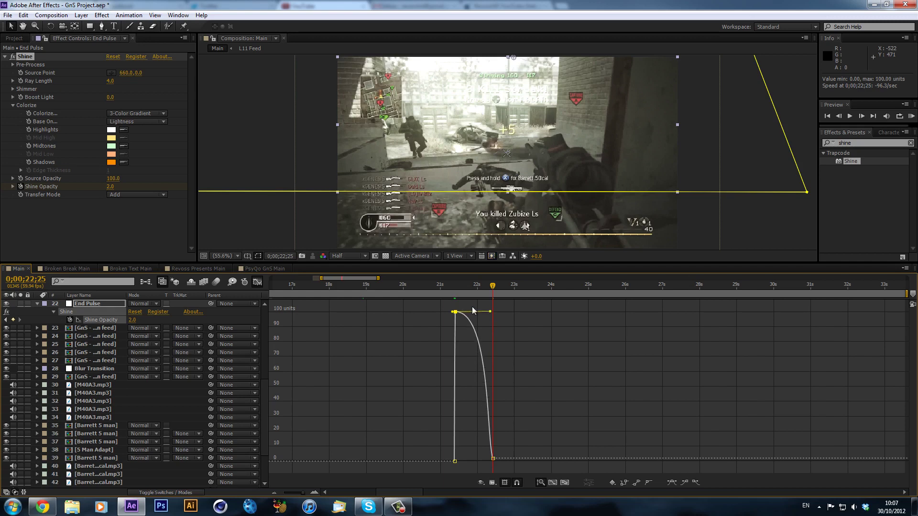
click(457, 285)
mouse_move(460, 285)
mouse_down()
mouse_move(498, 297)
mouse_move(458, 302)
mouse_up()
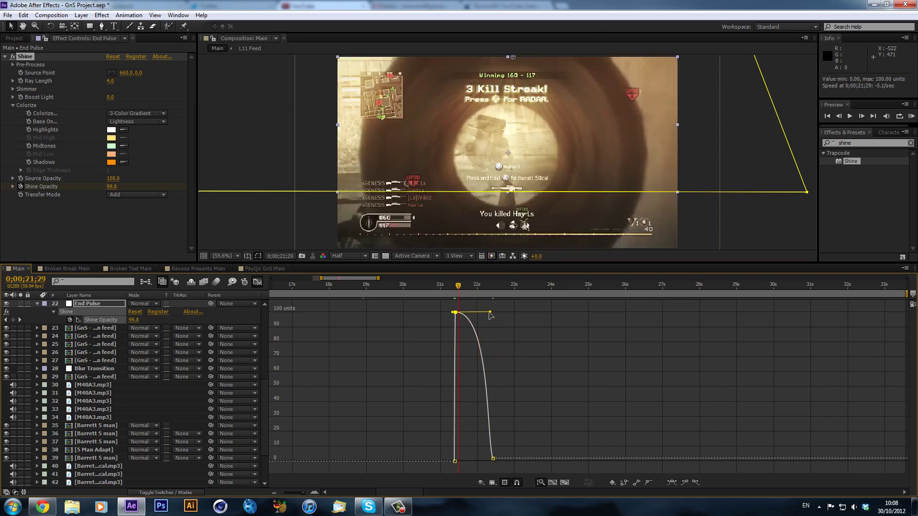
drag(484, 312, 470, 316)
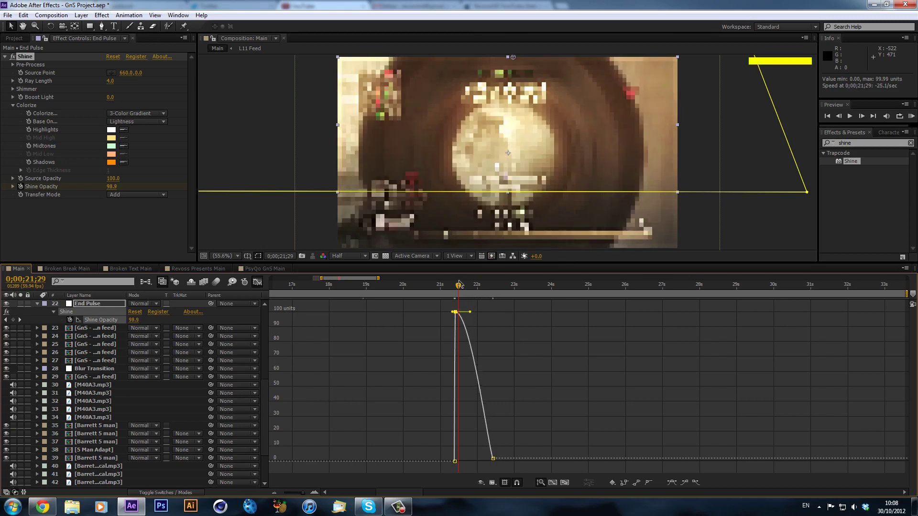
mouse_move(460, 285)
mouse_down()
mouse_move(499, 288)
mouse_move(467, 288)
mouse_up()
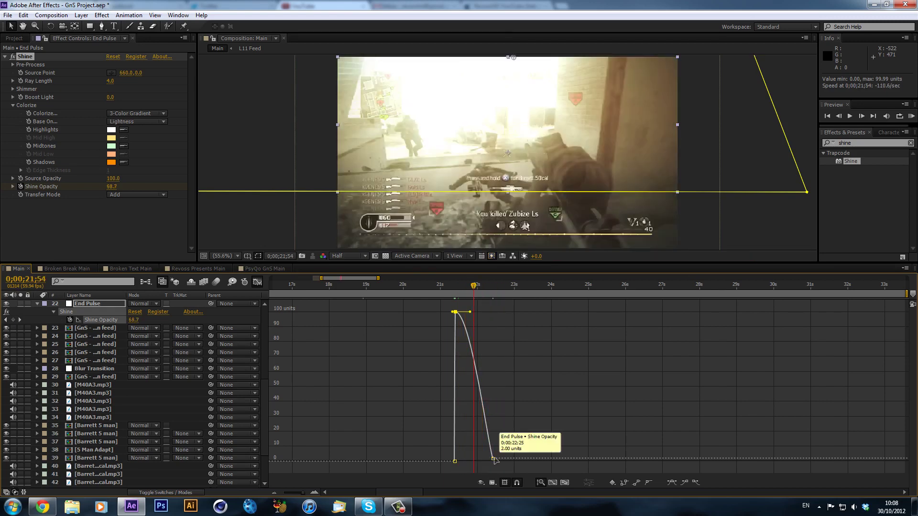
- Move the last Shine Opacity keyframe to 0;00;23;24 with a value of 0 and preview the fade
drag(495, 460, 530, 461)
drag(449, 285, 457, 287)
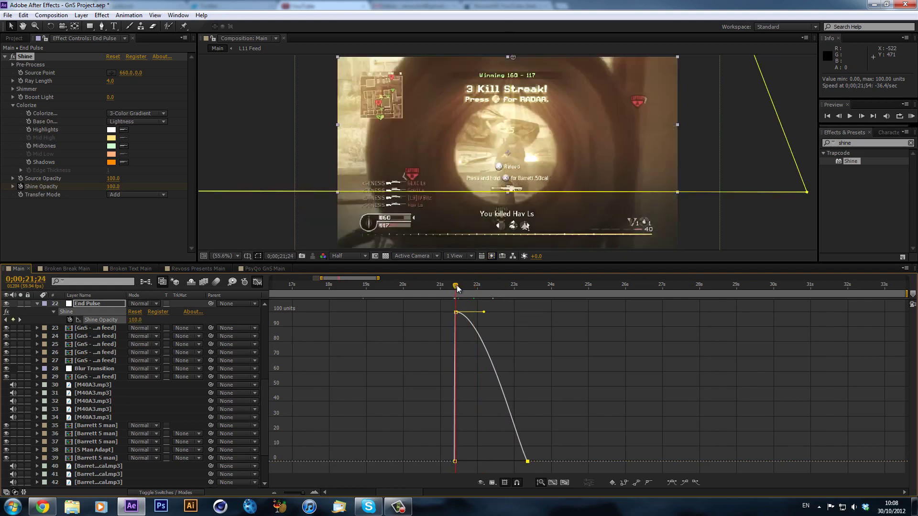
key(space)
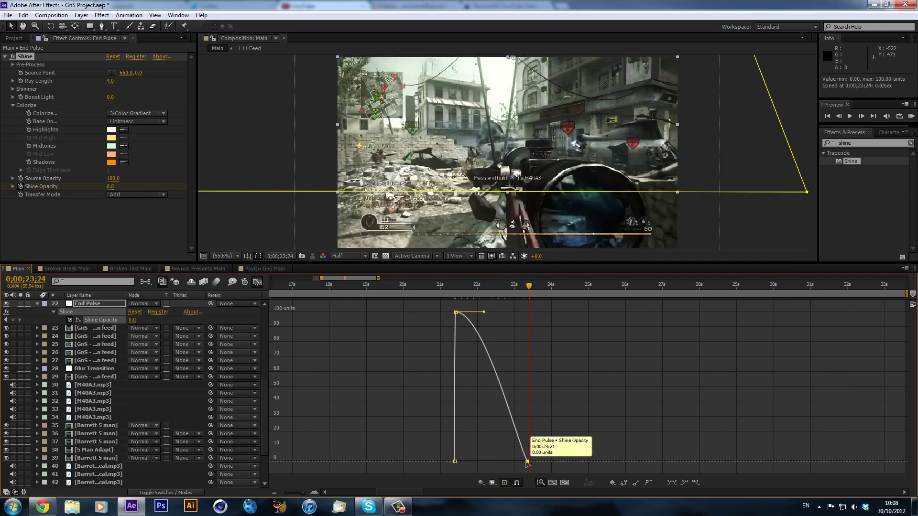
drag(527, 461, 535, 461)
click(605, 421)
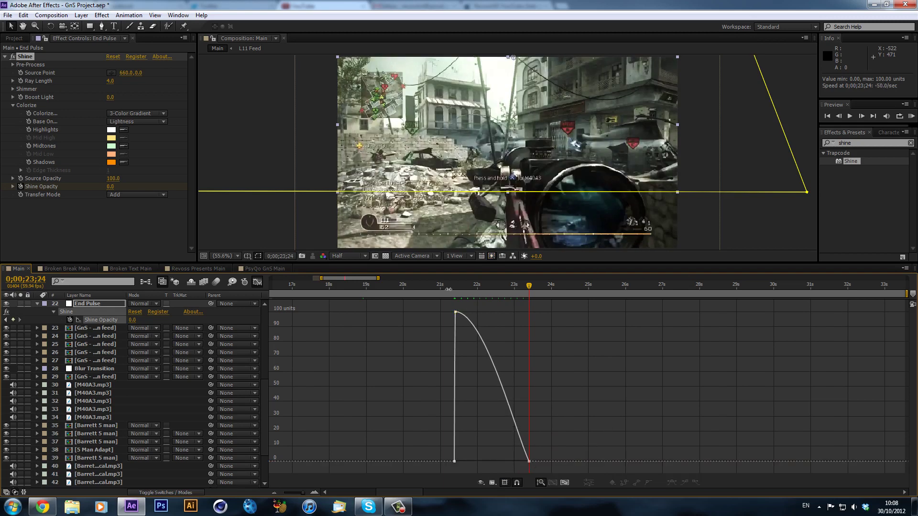
drag(449, 285, 507, 301)
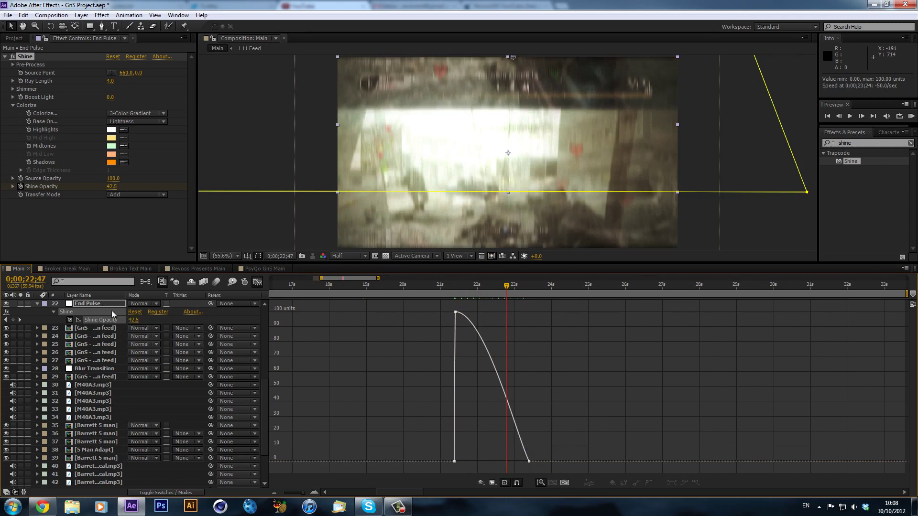
- Set the End Pulse mask's feather to 450 pixels and return the timeline to layer bars with its properties collapsed
key(f)
click(145, 320)
text(450)
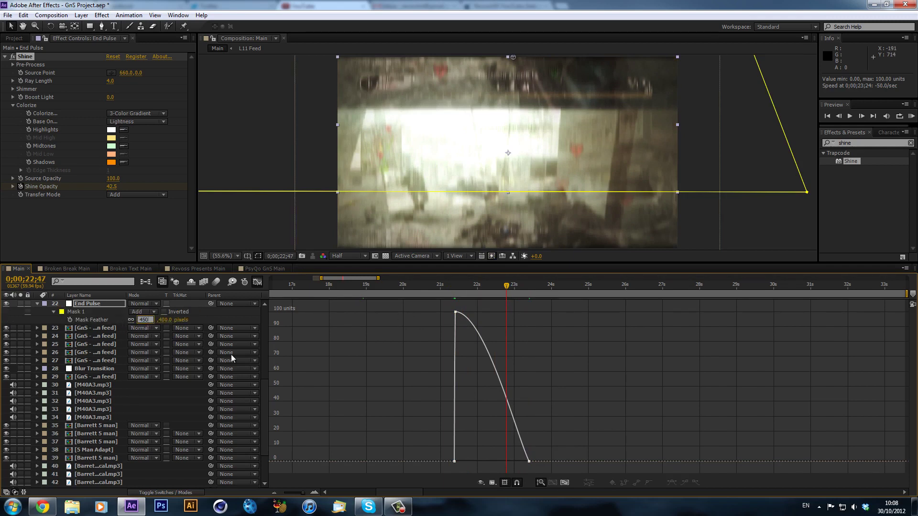
key(Return)
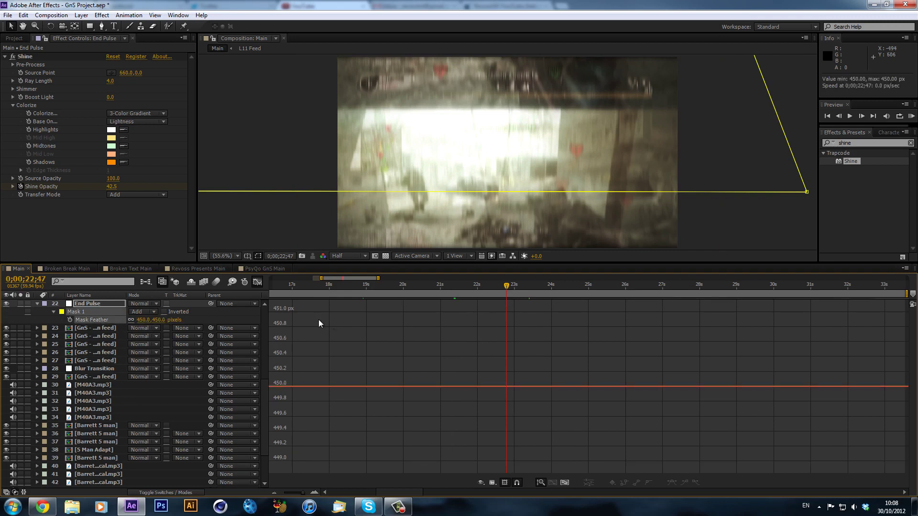
click(256, 283)
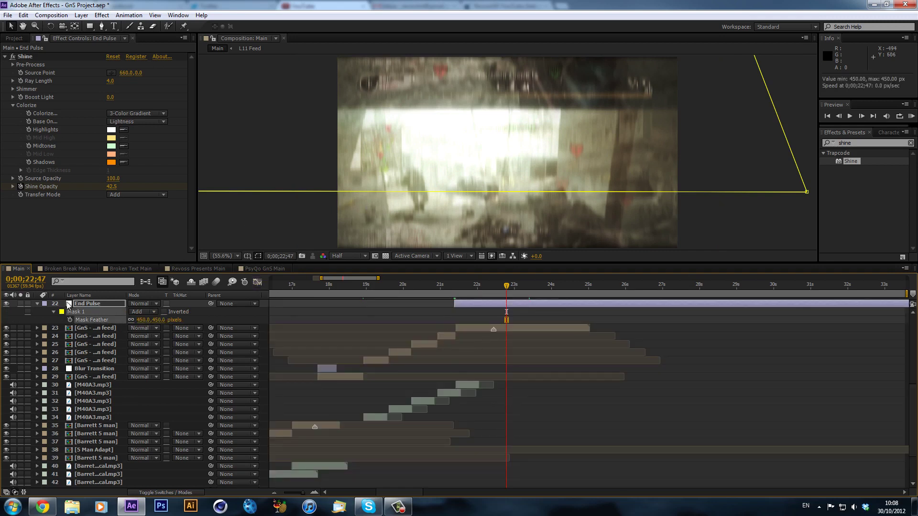
click(53, 311)
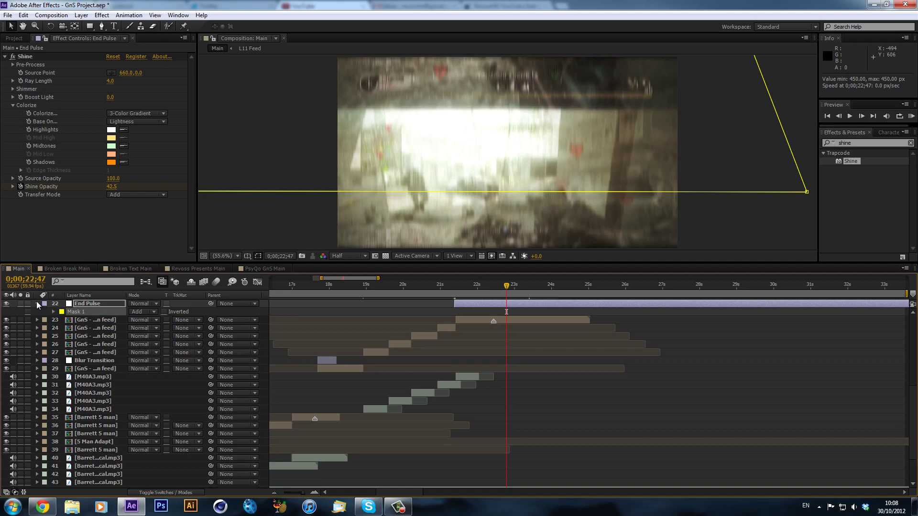
- Go to 0;00;21;48, search the effects for "cc light" and add CC Light Rays to End Pulse below Shine
drag(460, 288, 471, 287)
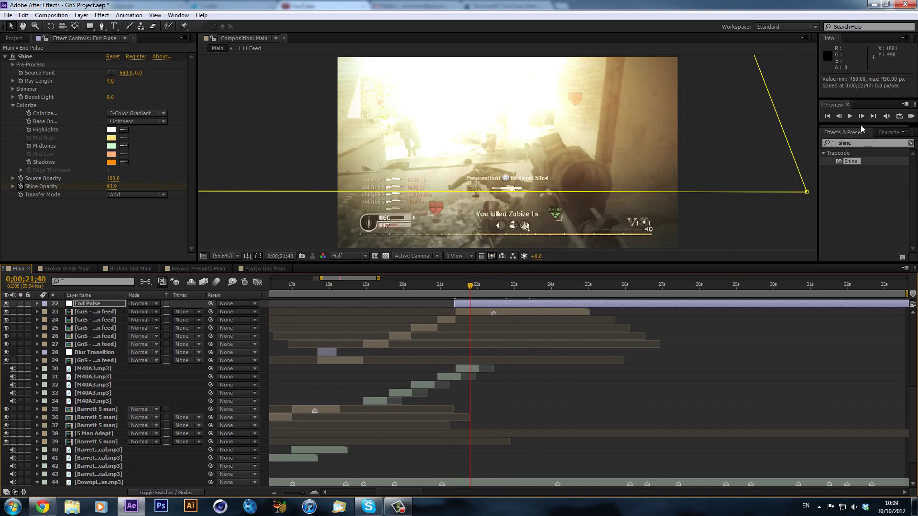
click(860, 142)
text(cc light)
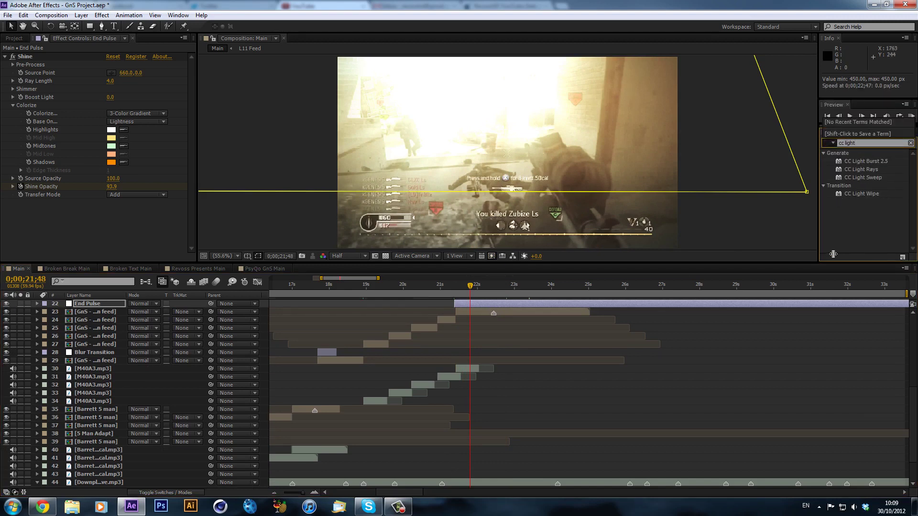
click(885, 161)
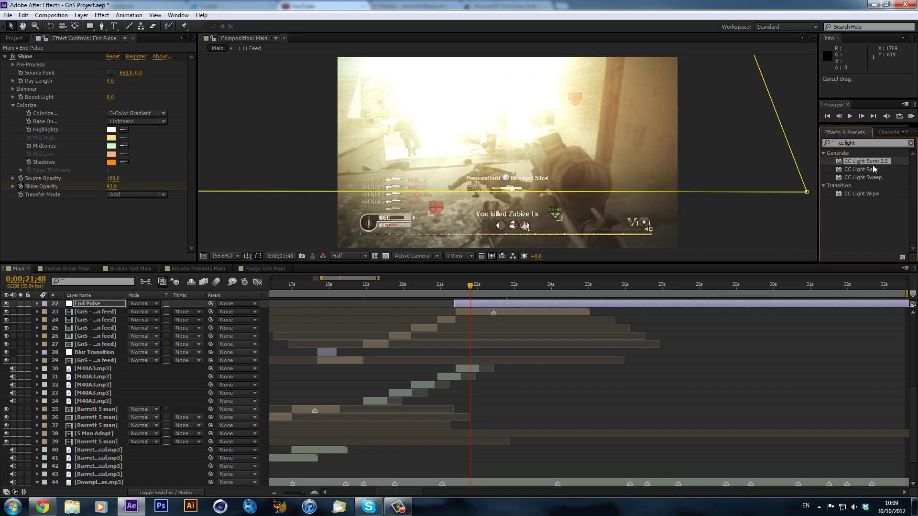
click(867, 169)
drag(868, 170, 118, 210)
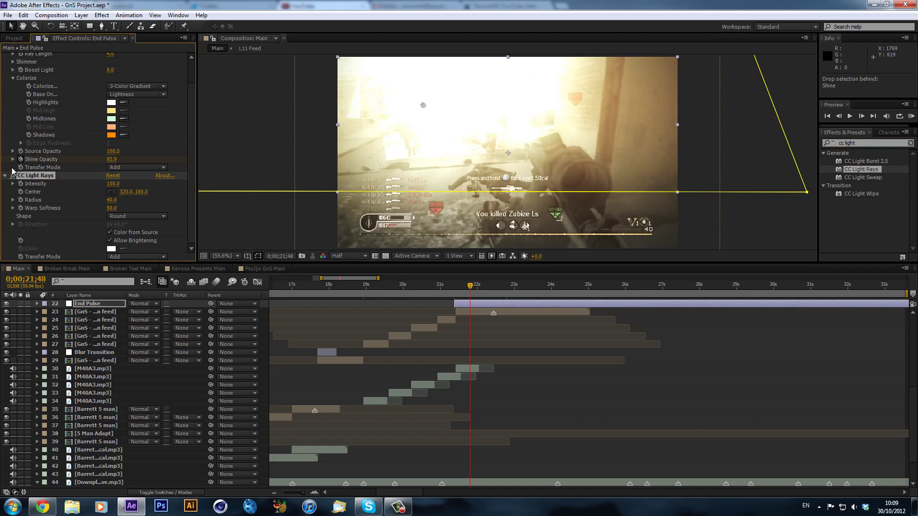
- Switch off the Shine effect on End Pulse to judge CC Light Rays on its own
scroll(16, 83, up, 2)
click(13, 57)
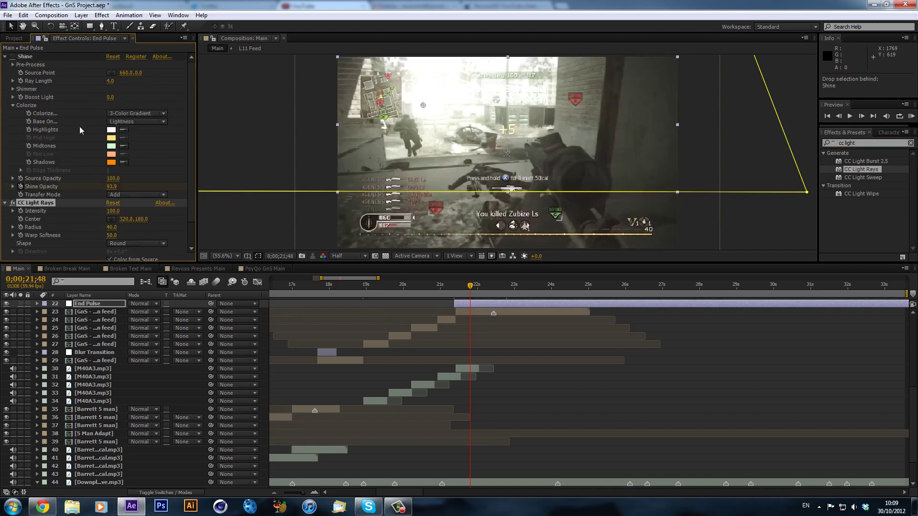
click(13, 202)
- Try a CC Light Rays Radius of 226 and undo the change
scroll(118, 246, down, 1)
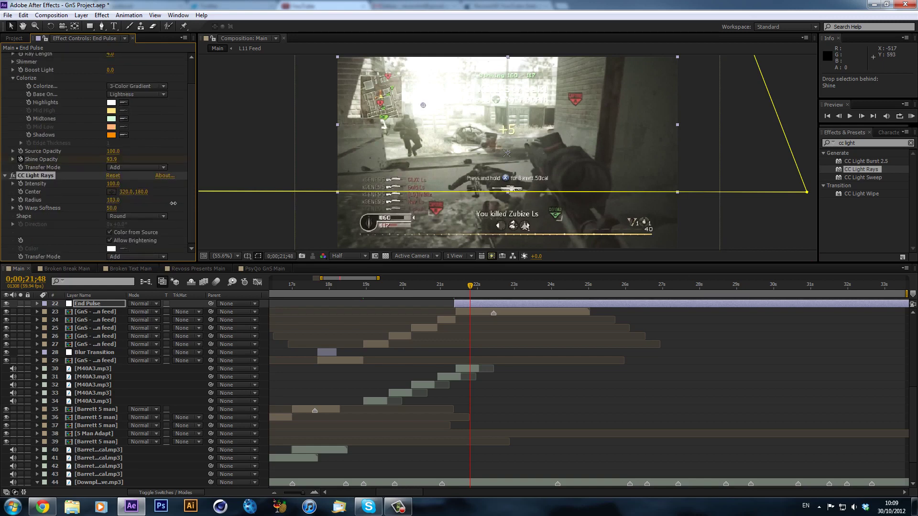
drag(173, 203, 232, 204)
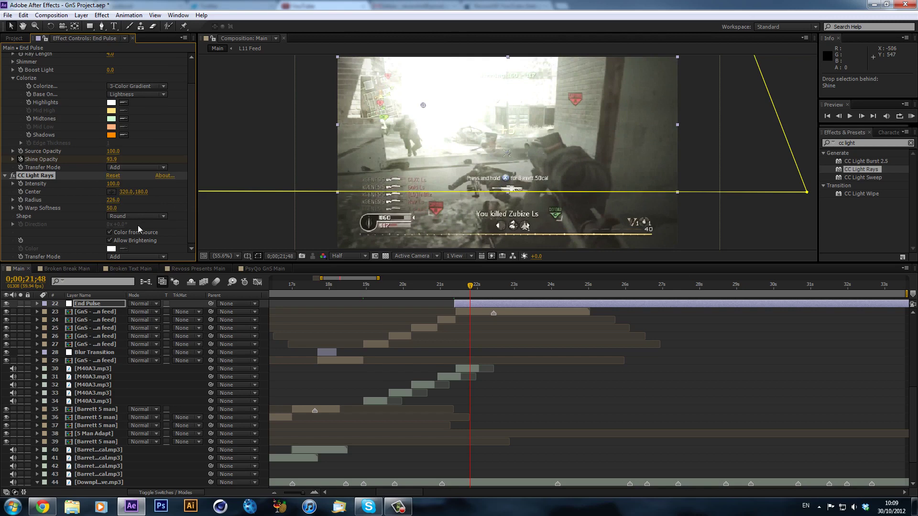
key(ctrl+z)
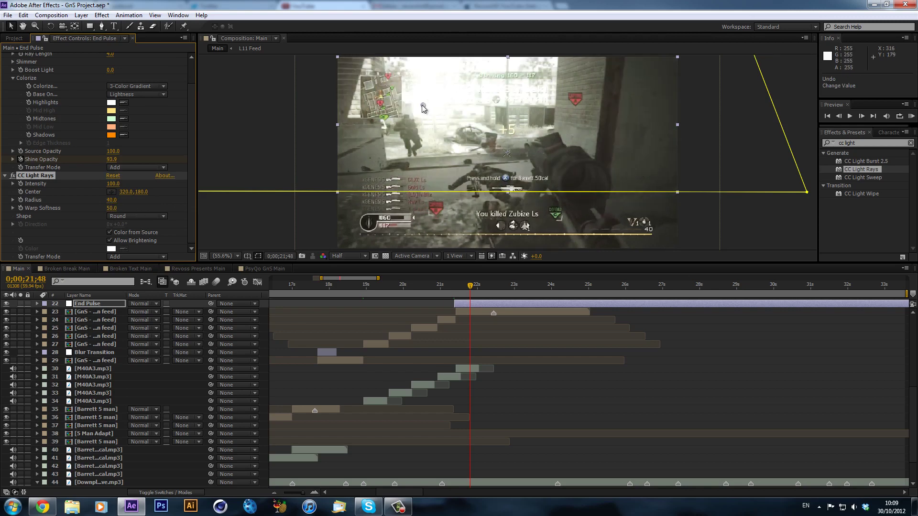
- Move the CC Light Rays center to 469.4, 448.2, and try a Warp Softness of 0 before undoing that value
drag(422, 107, 465, 177)
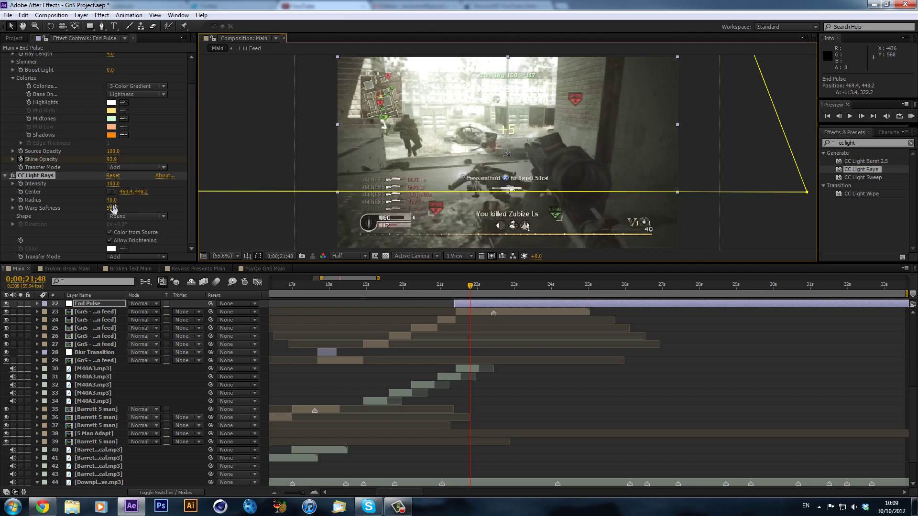
drag(112, 208, 73, 209)
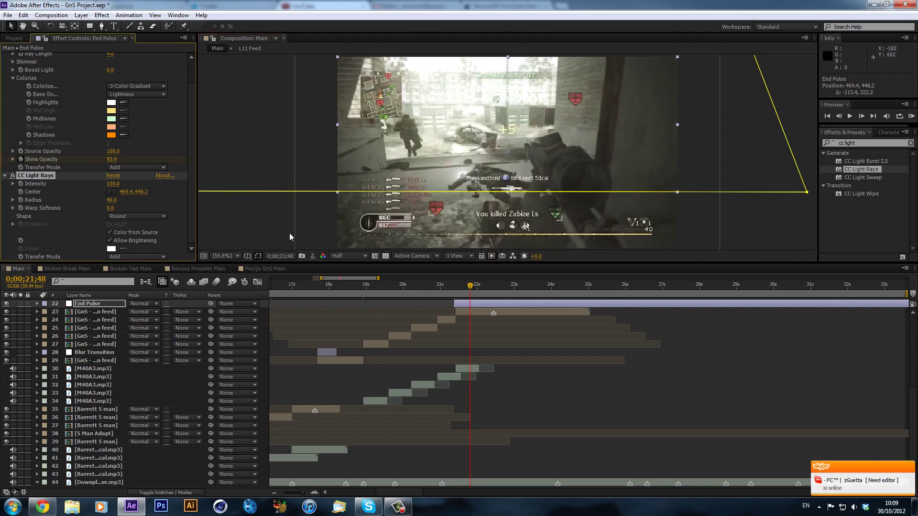
key(ctrl+z)
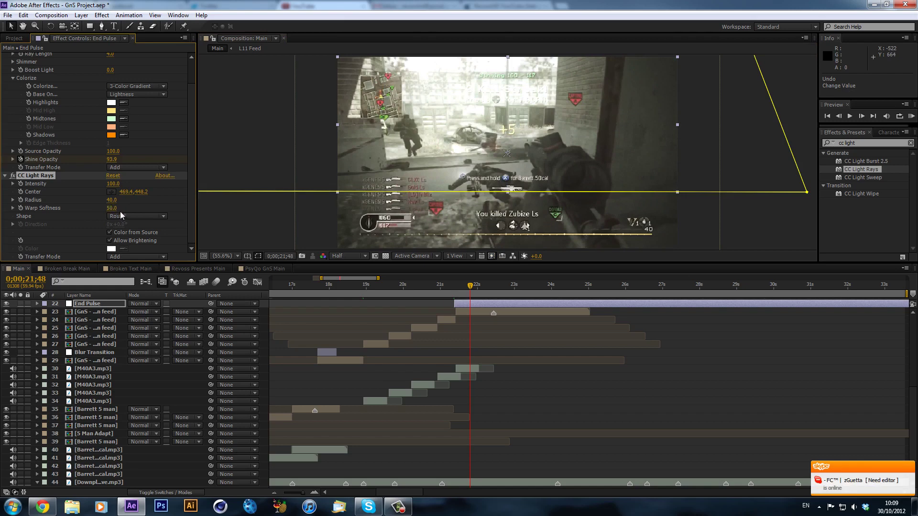
- Change the CC Light Rays Shape to Square and set its Radius to 332
click(121, 215)
click(127, 236)
drag(112, 200, 124, 259)
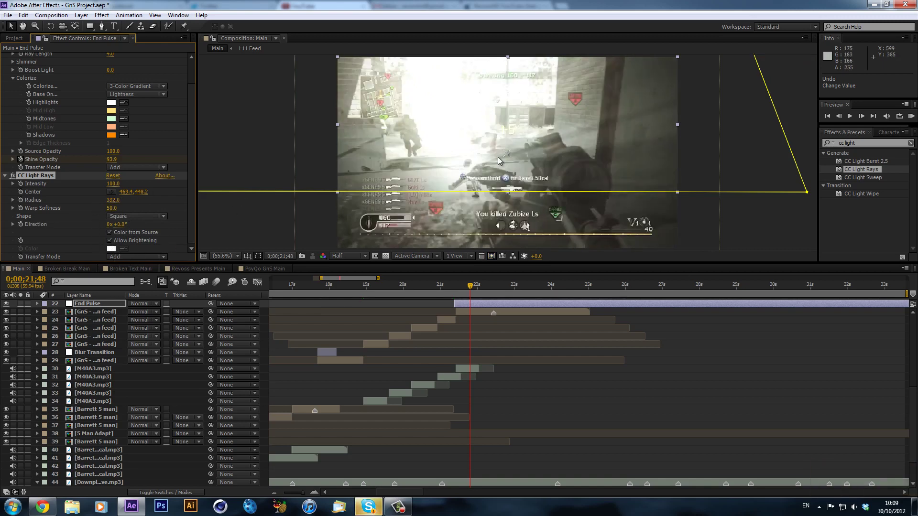
- Set the CC Light Rays Radius to 300 and move its center to 510.8, 28.8 near the frame's upper edge
drag(463, 183, 478, 63)
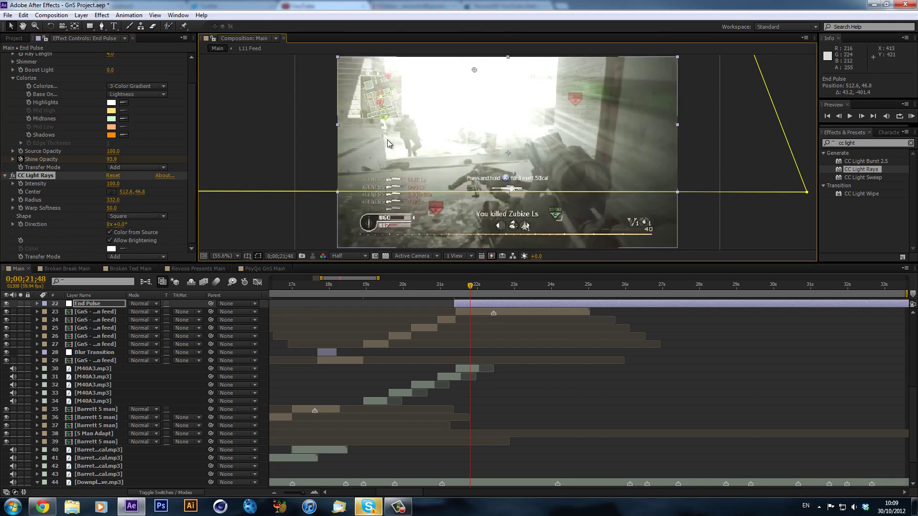
click(113, 200)
text(300)
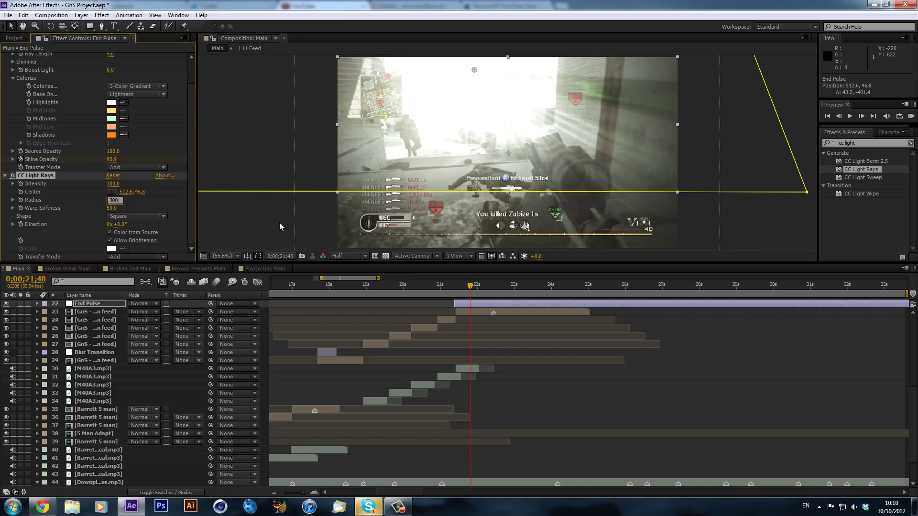
key(Return)
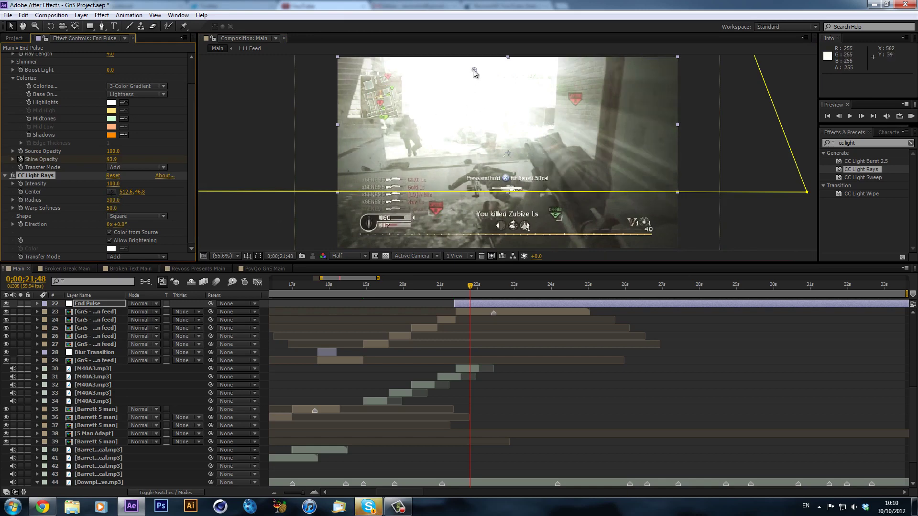
drag(473, 70, 474, 65)
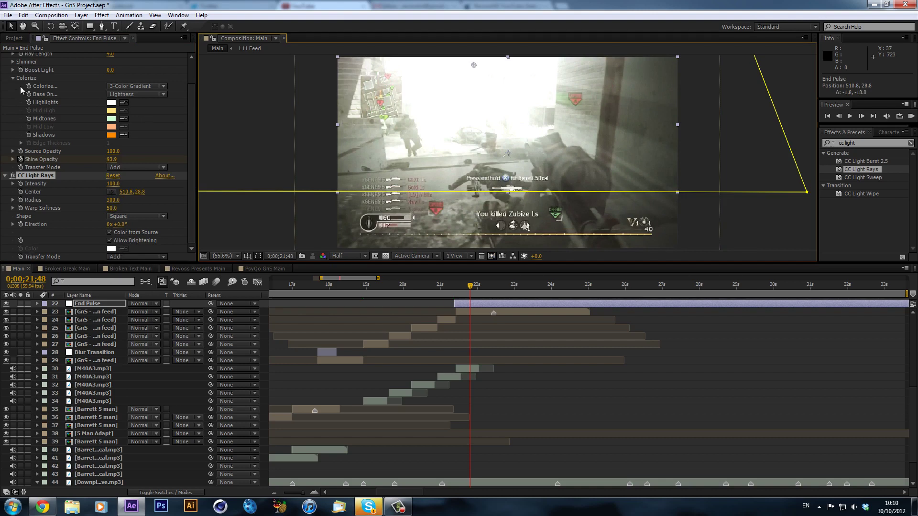
- Switch Shine back on and try CC Light Rays Intensity values of 50 and 187 before setting it to 100
scroll(10, 93, up, 3)
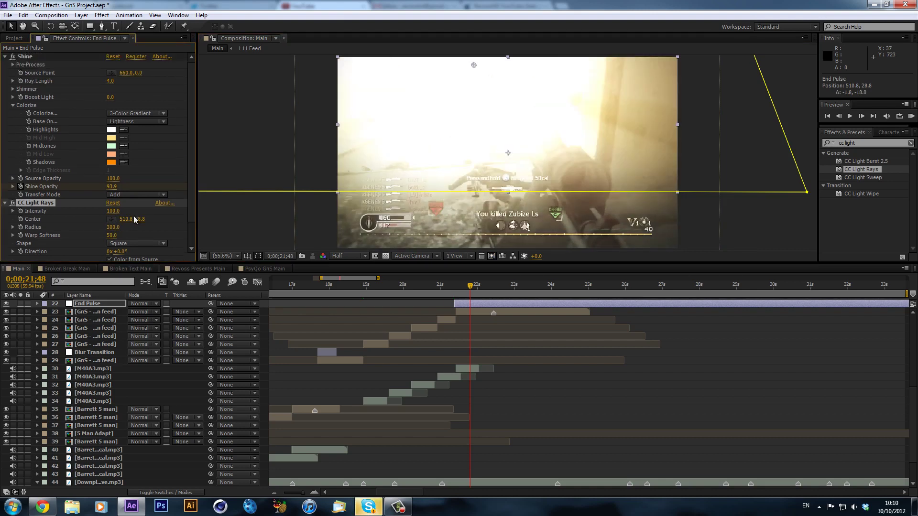
scroll(134, 220, down, 3)
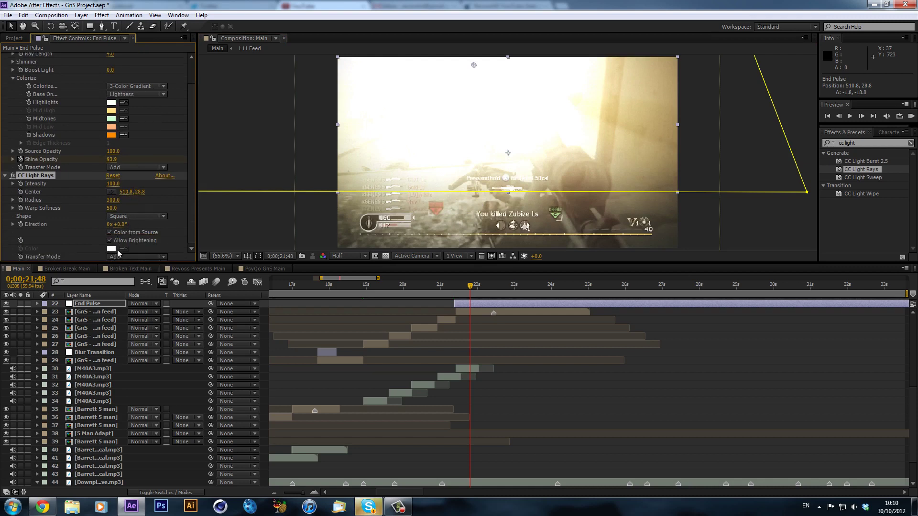
click(113, 185)
text(50)
key(Return)
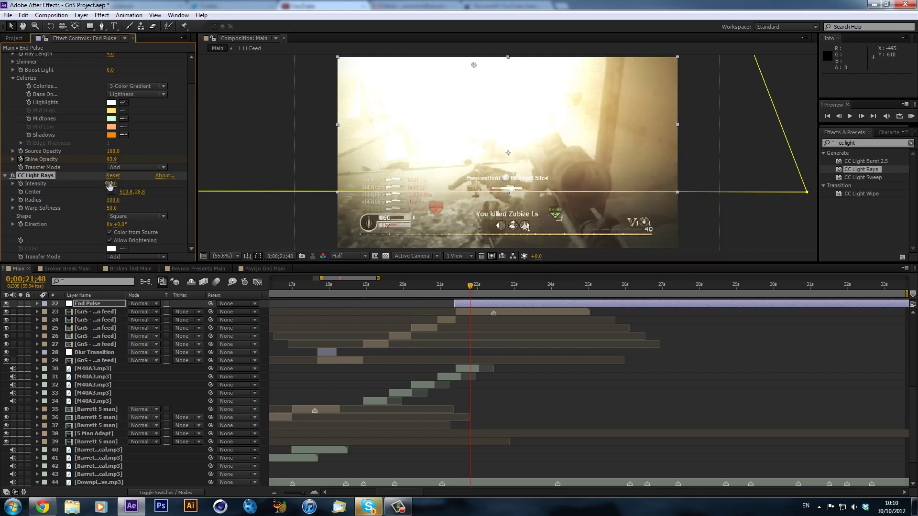
drag(109, 186, 168, 176)
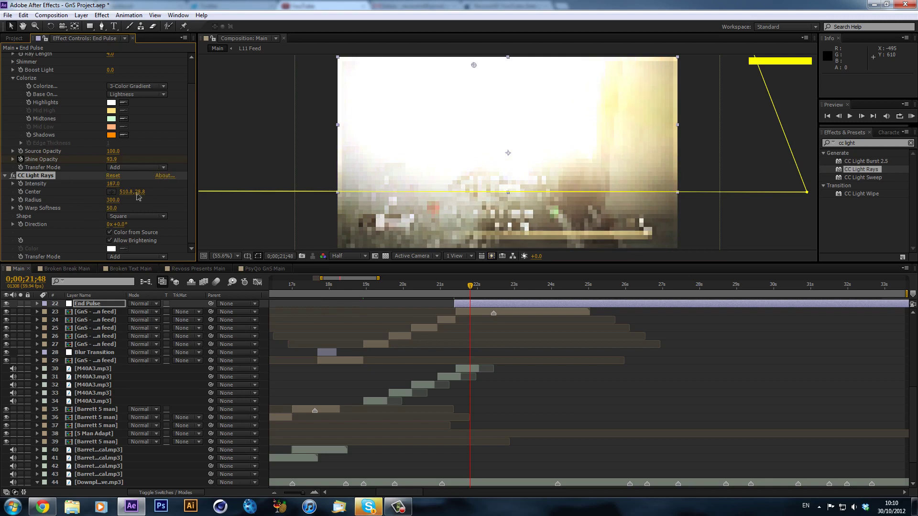
click(113, 184)
text(100)
key(Return)
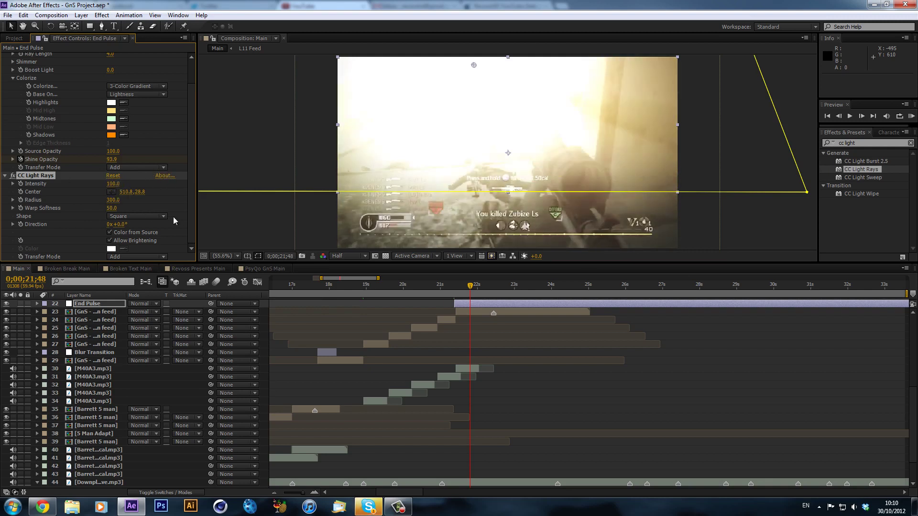
- Reorder the End Pulse effects so CC Light Rays sits above Shine, and check the frames around the pulse's start
click(459, 286)
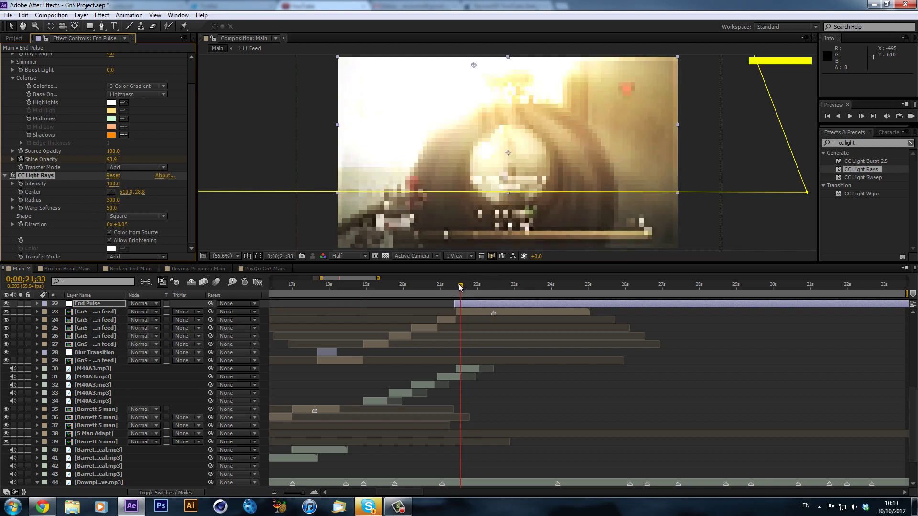
drag(460, 286, 455, 286)
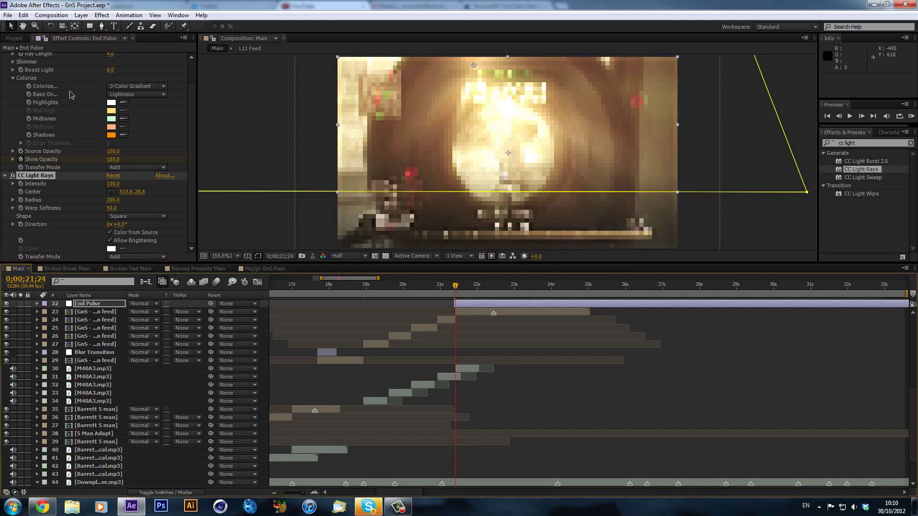
scroll(46, 56, up, 2)
drag(43, 202, 55, 53)
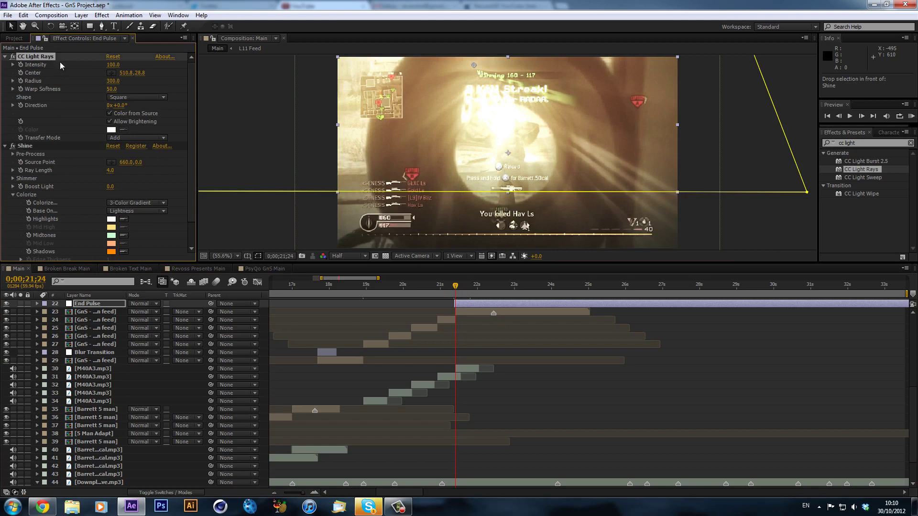
click(478, 286)
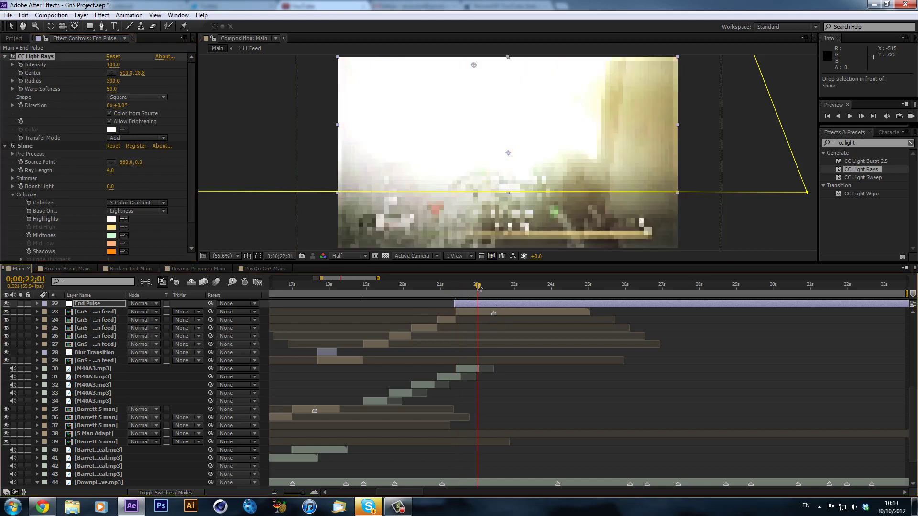
drag(480, 287, 456, 287)
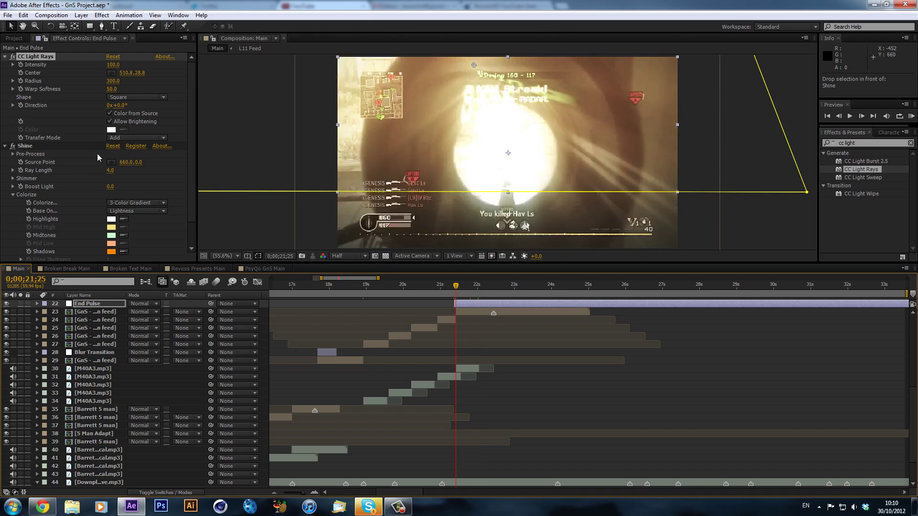
- Try a CC Light Rays Intensity of 50 and check the frame at 0;00;21;48
click(111, 65)
text(50)
key(Return)
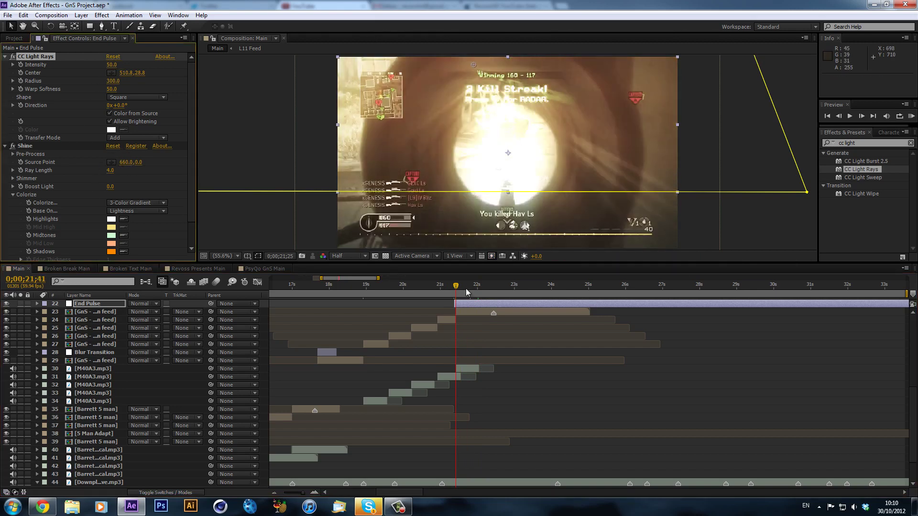
drag(466, 289, 470, 290)
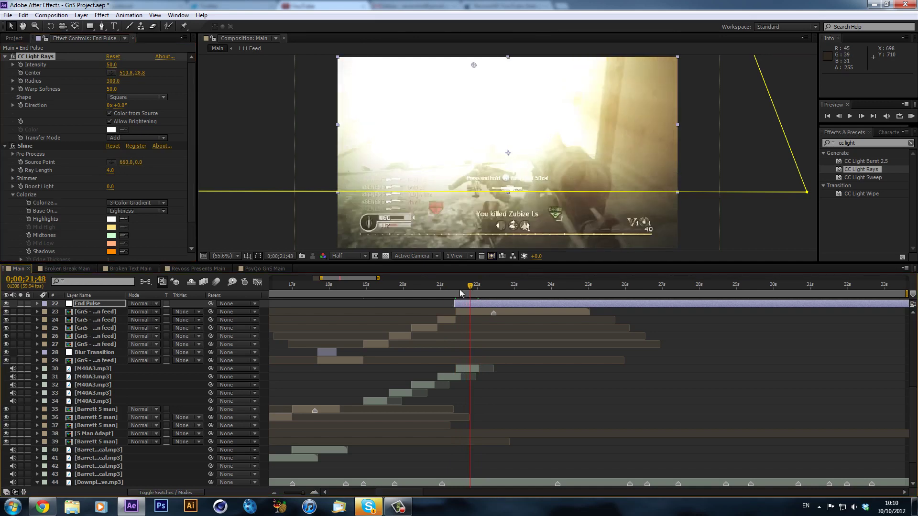
- Start keyframing the CC Light Rays Intensity at 0;00;21;23 with a value of 0
click(454, 286)
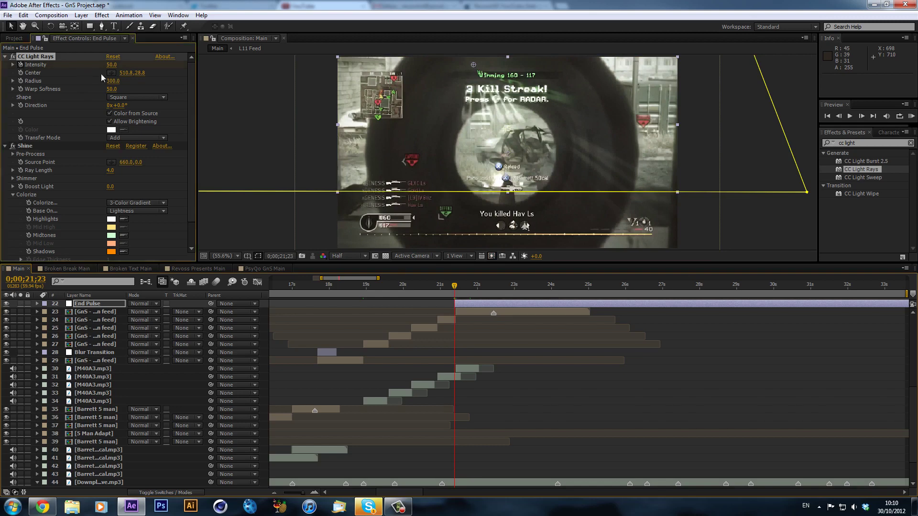
drag(110, 66, 1, 68)
click(112, 64)
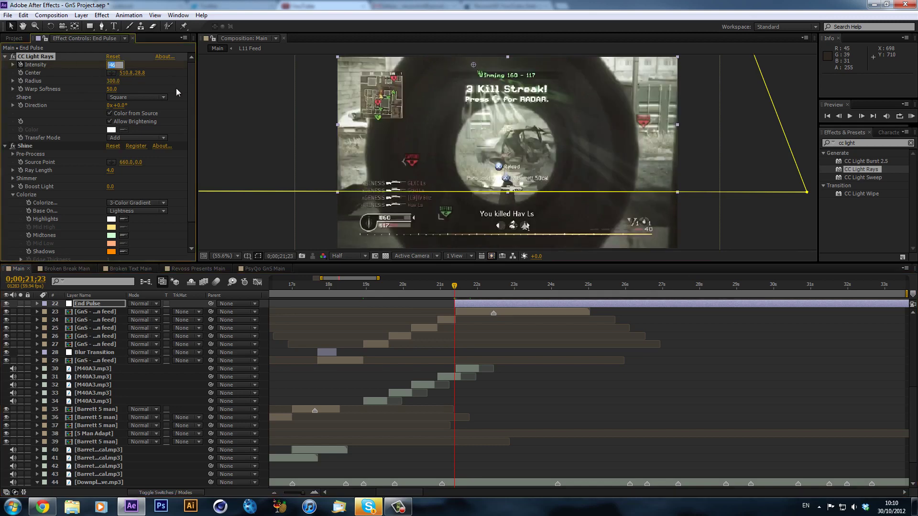
text(0)
key(Return)
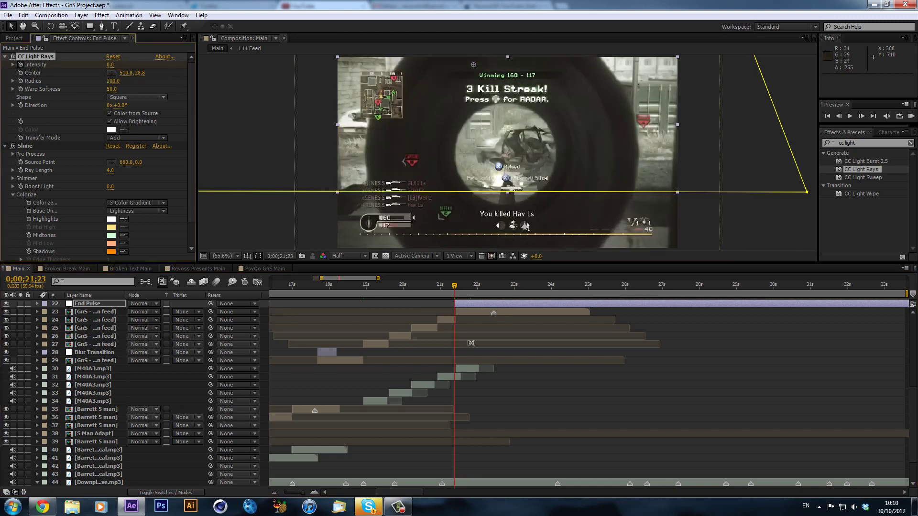
- Add a CC Light Rays Intensity keyframe of 40 at 0;00;21;24
drag(455, 286, 456, 283)
click(110, 64)
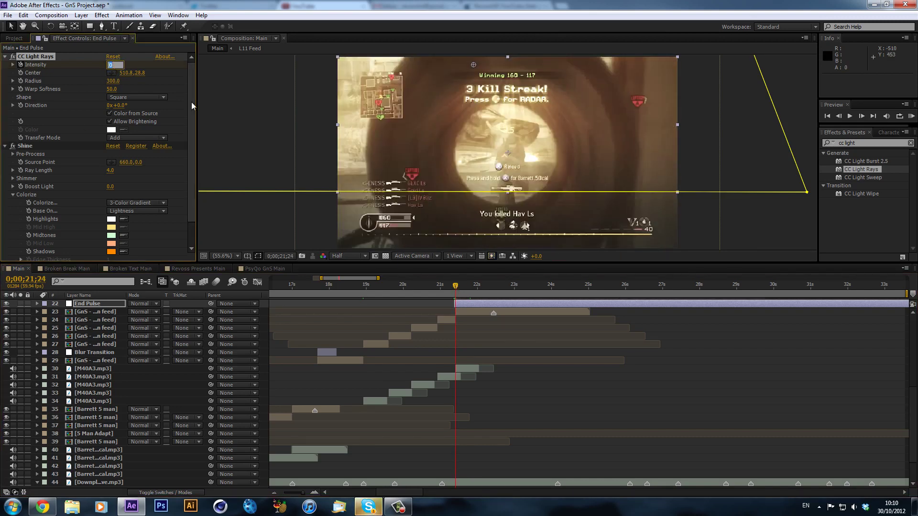
text(40)
key(Return)
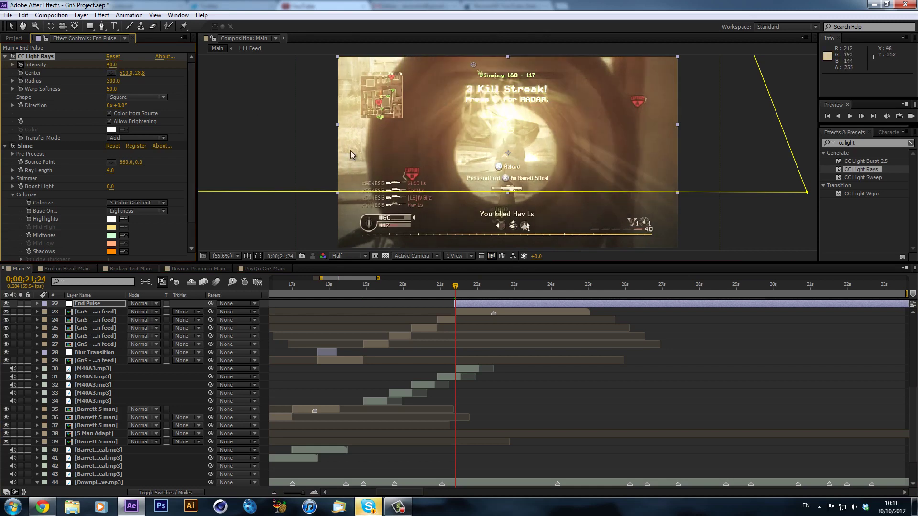
- Reveal End Pulse's keyframed properties and add a CC Light Rays Intensity keyframe of 0 at 0;00;23;24
drag(454, 286, 472, 287)
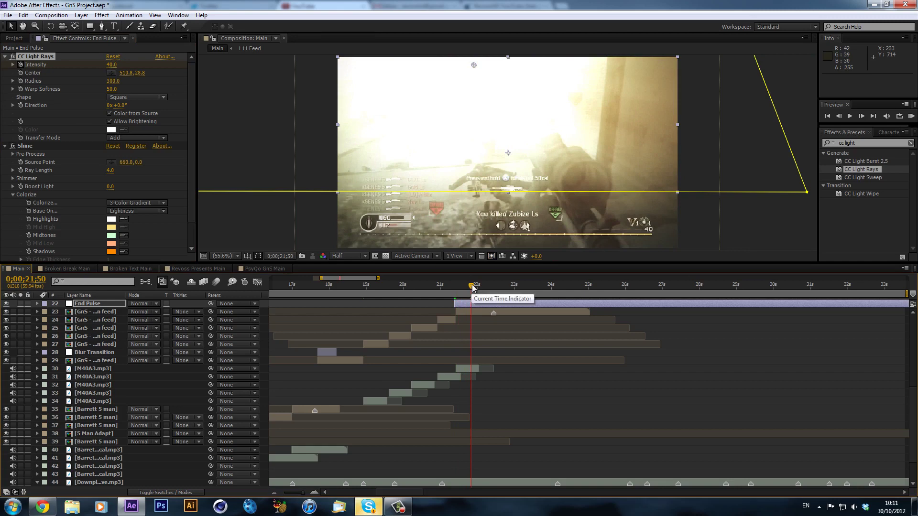
key(u)
drag(515, 287, 529, 287)
click(111, 64)
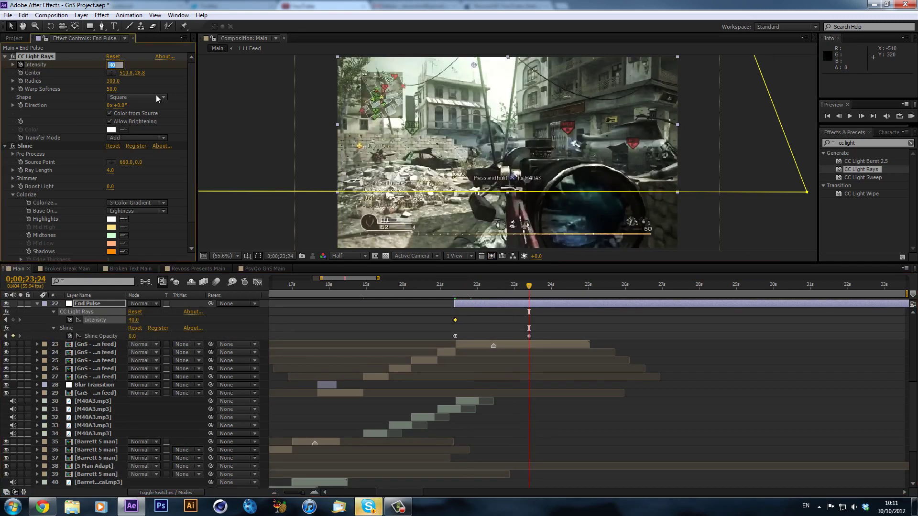
text(0)
key(Return)
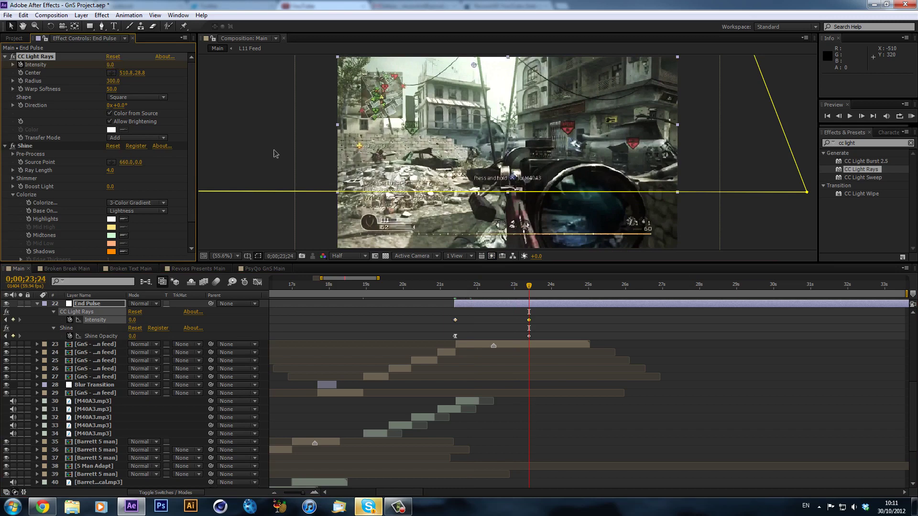
- Apply Easy Ease Out to the Intensity keyframe at 0;00;21;24 in the Graph Editor, adjust its handle slightly, and preview the fade
click(456, 321)
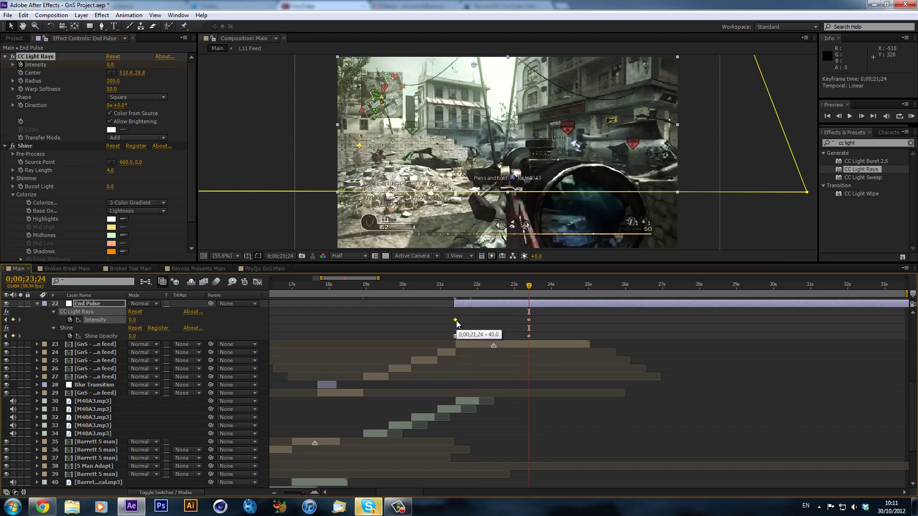
click(234, 313)
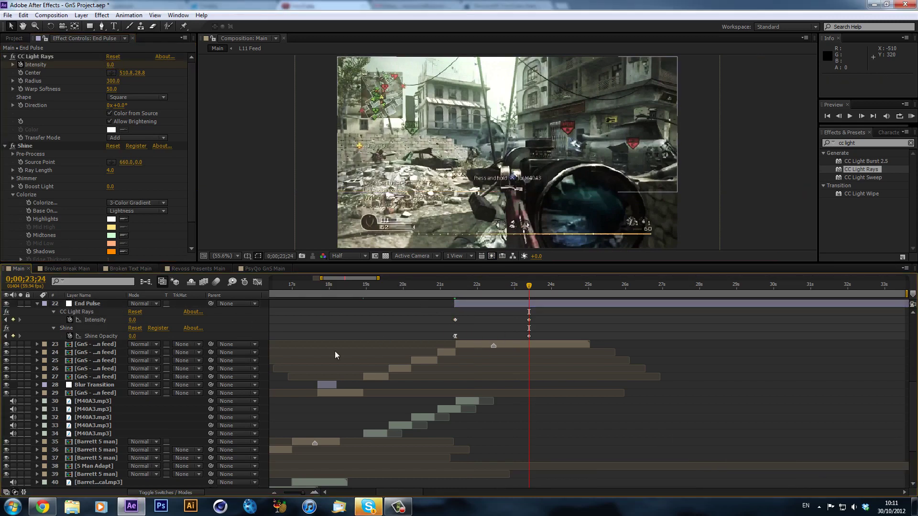
click(90, 320)
click(257, 282)
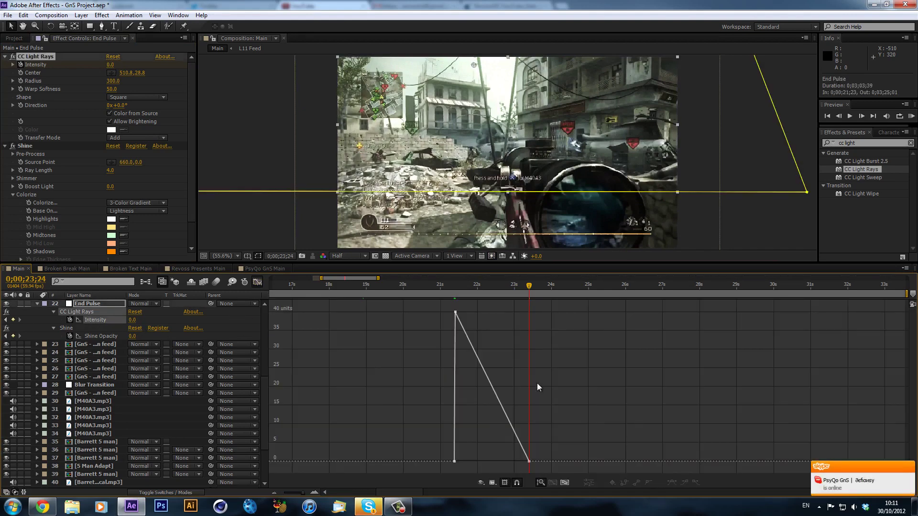
click(456, 316)
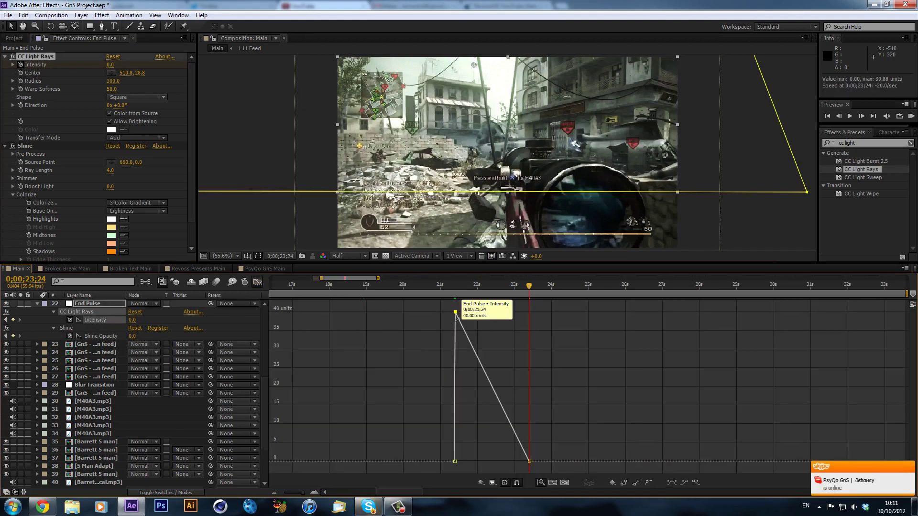
click(695, 482)
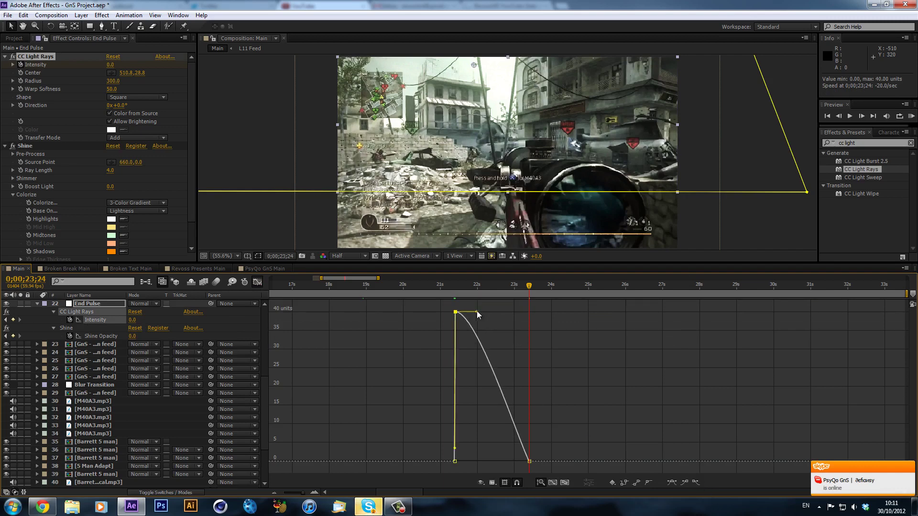
drag(477, 311, 475, 312)
click(261, 281)
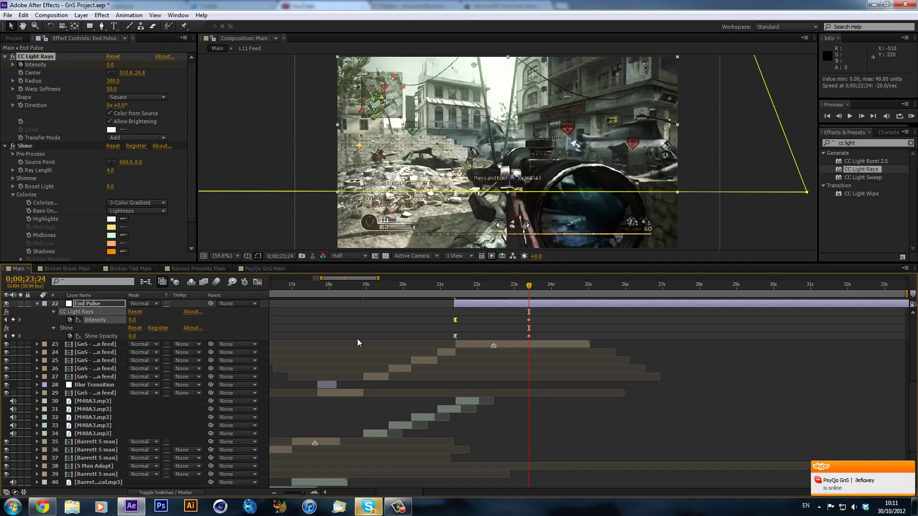
click(453, 284)
drag(454, 287, 501, 292)
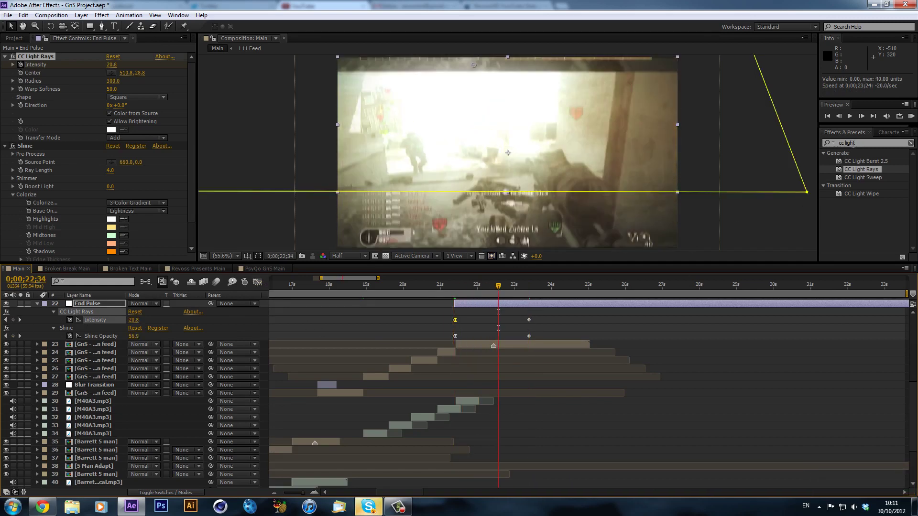
- Add CC Light Burst 2.5 below Shine on End Pulse and compare the frames at 0;00;21;25 and 0;00;22;02
drag(866, 165, 60, 239)
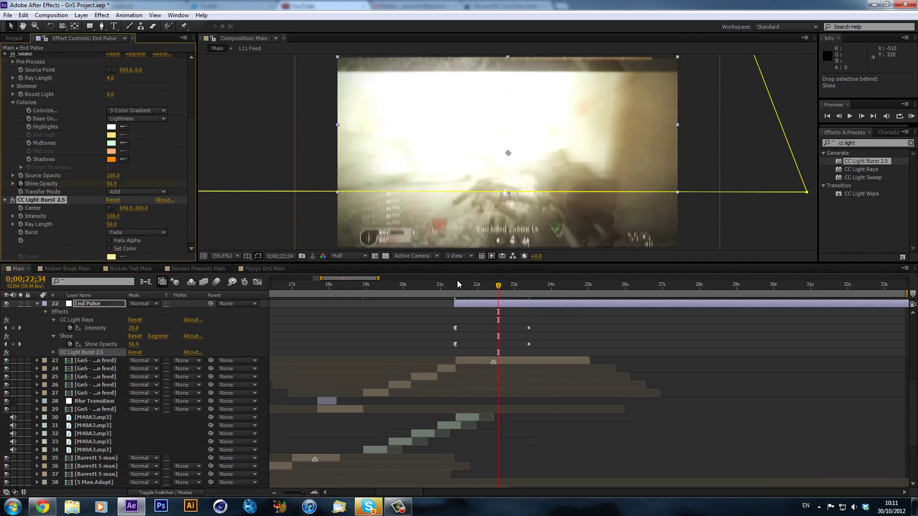
click(455, 287)
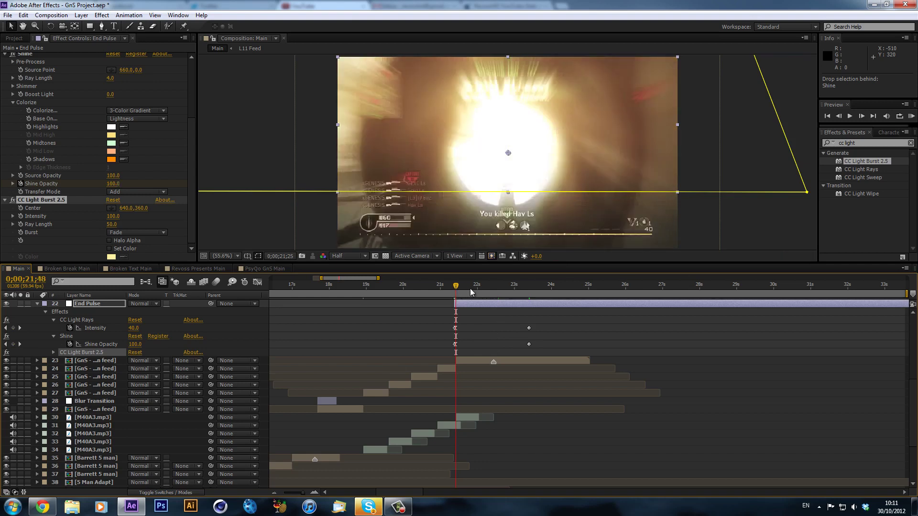
click(471, 289)
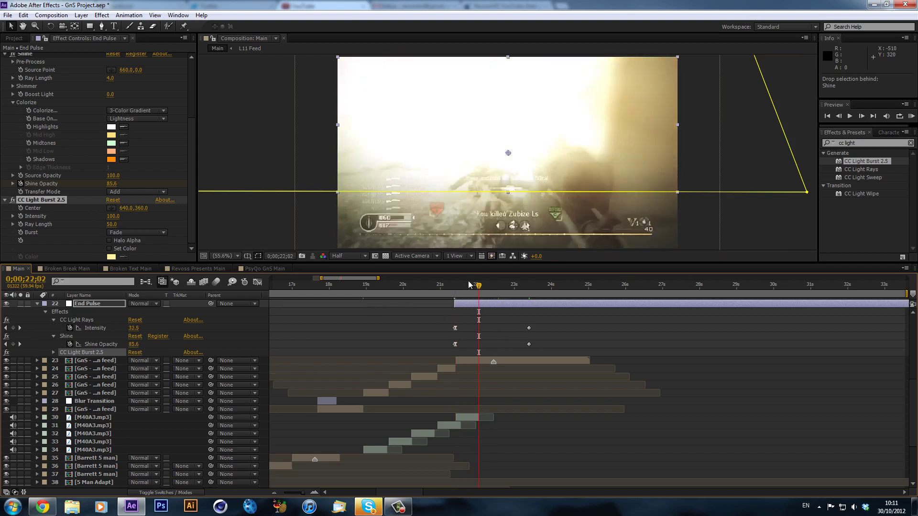
click(456, 287)
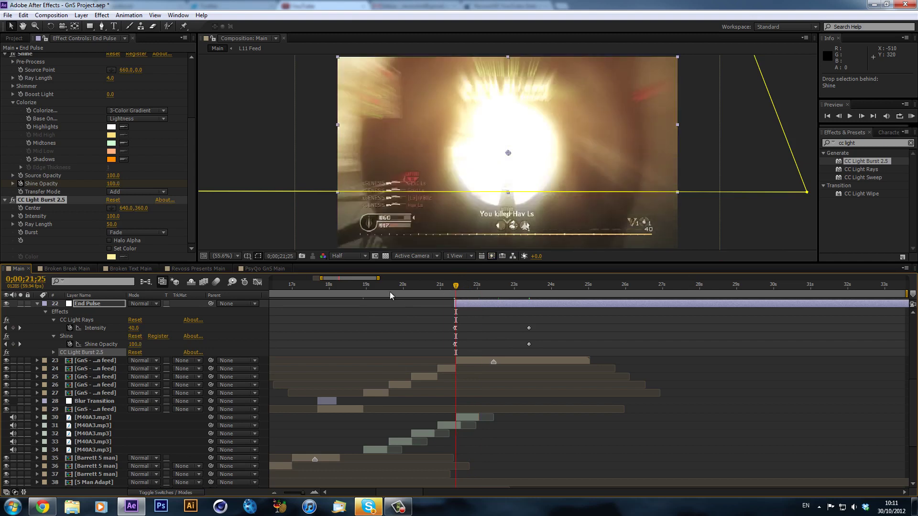
- Set End Pulse's CC Light Rays Intensity keyframe at 0;00;21;24 to 20
scroll(97, 93, up, 4)
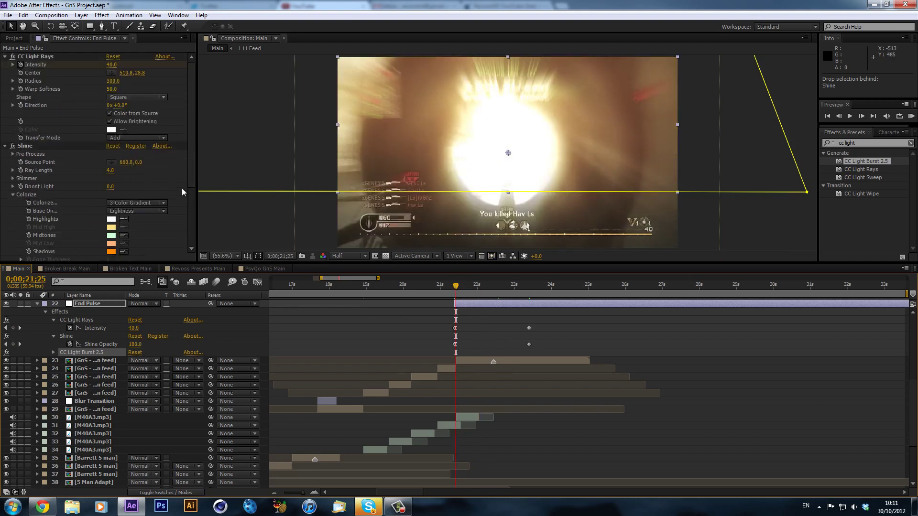
key(Page_Up)
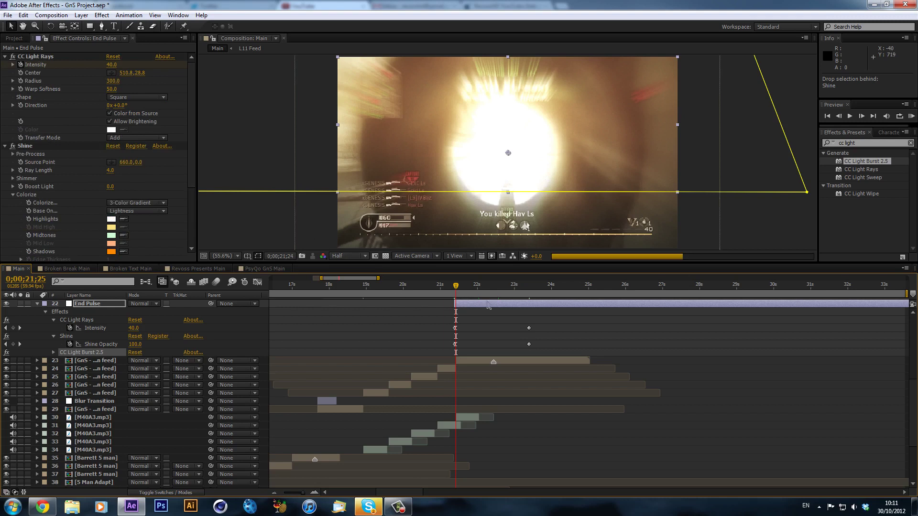
click(113, 66)
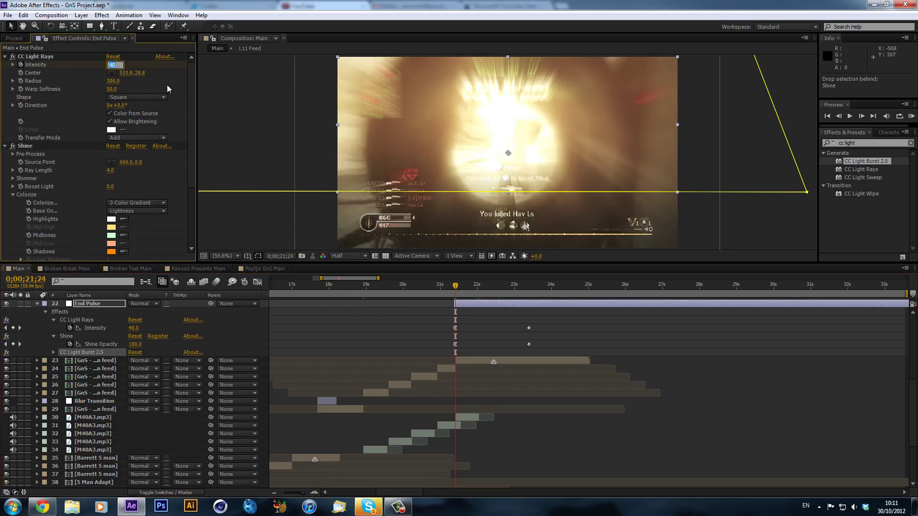
text(20)
key(Return)
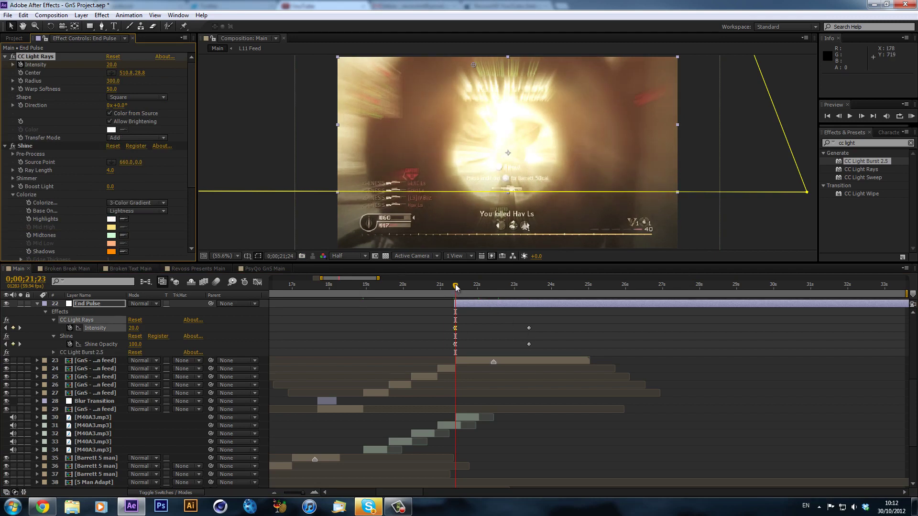
- Start keyframing CC Light Burst 2.5 Intensity at 0;00;21;23 with a value of 0
drag(456, 286, 455, 286)
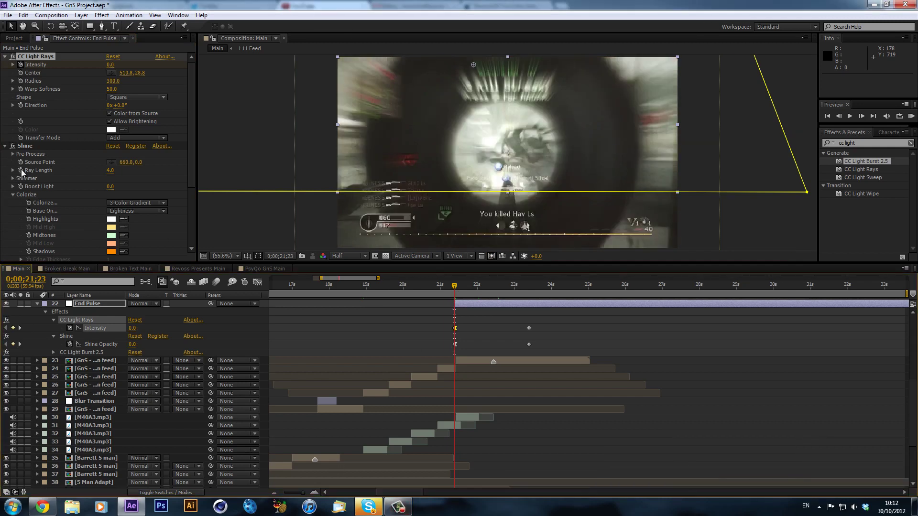
scroll(62, 222, down, 4)
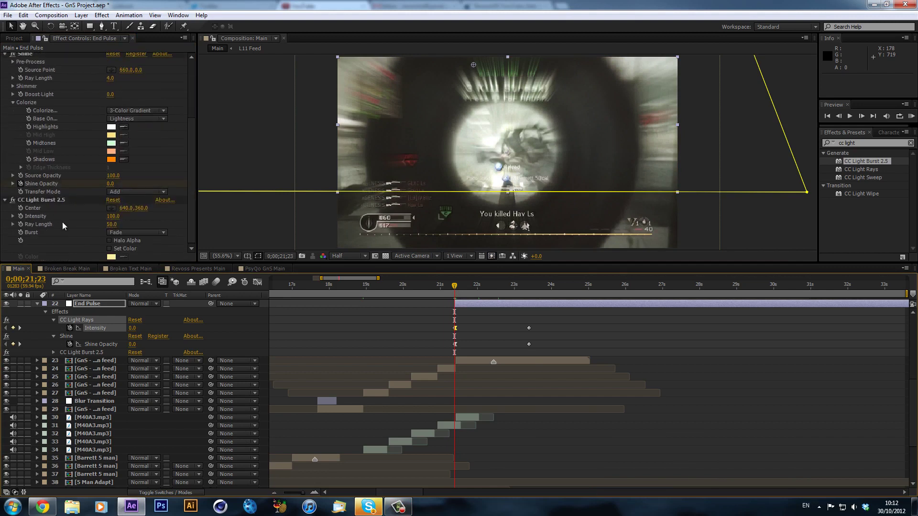
click(22, 216)
drag(50, 209, 66, 158)
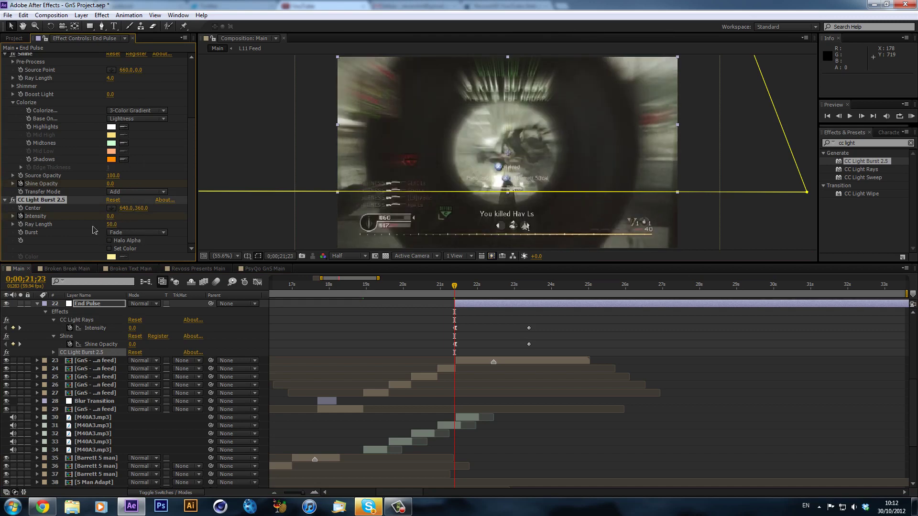
- Add a CC Light Burst 2.5 Intensity keyframe of 35 one frame further on, at 0;00;21;24
key(Page_Down)
click(111, 217)
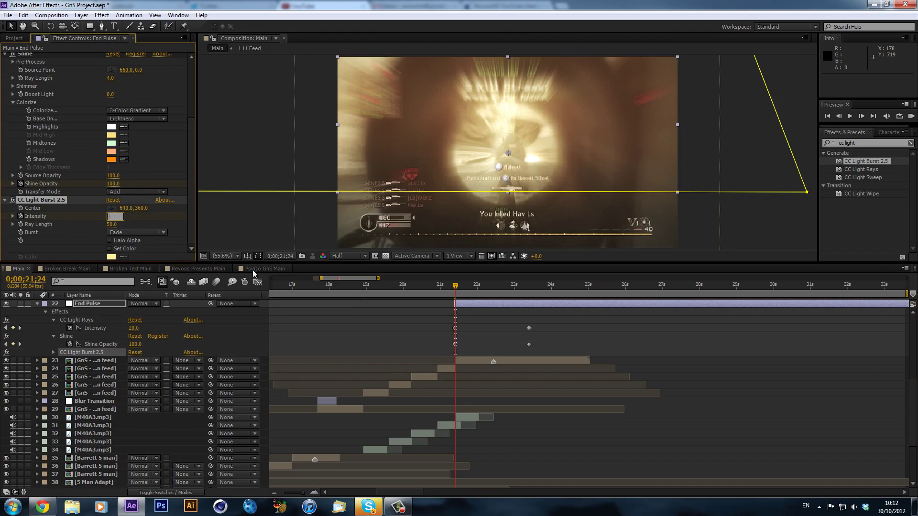
text(35)
key(Return)
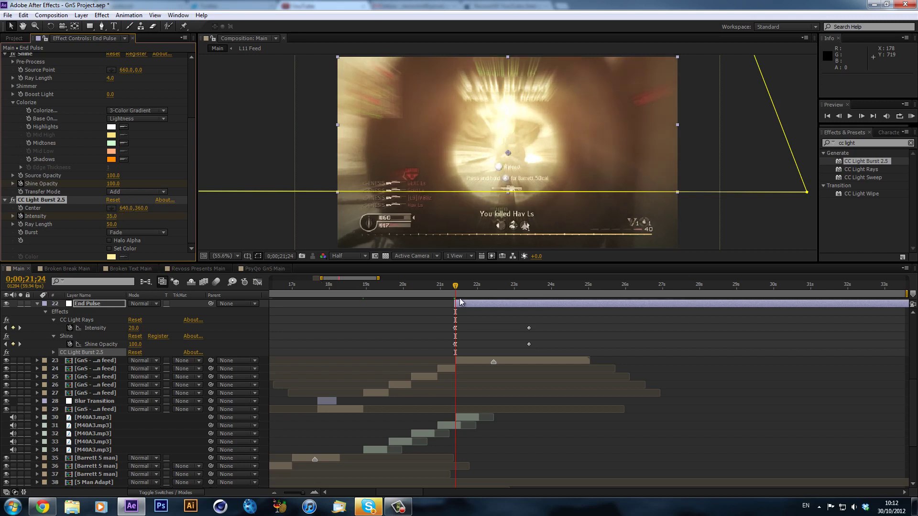
- Add a CC Light Burst 2.5 Intensity keyframe of 0 at 0;00;23;24
drag(488, 283, 532, 286)
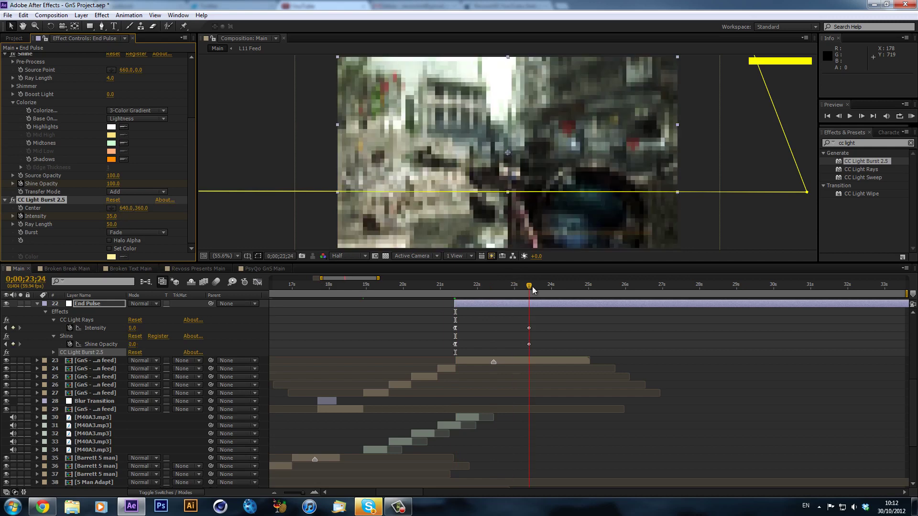
click(112, 216)
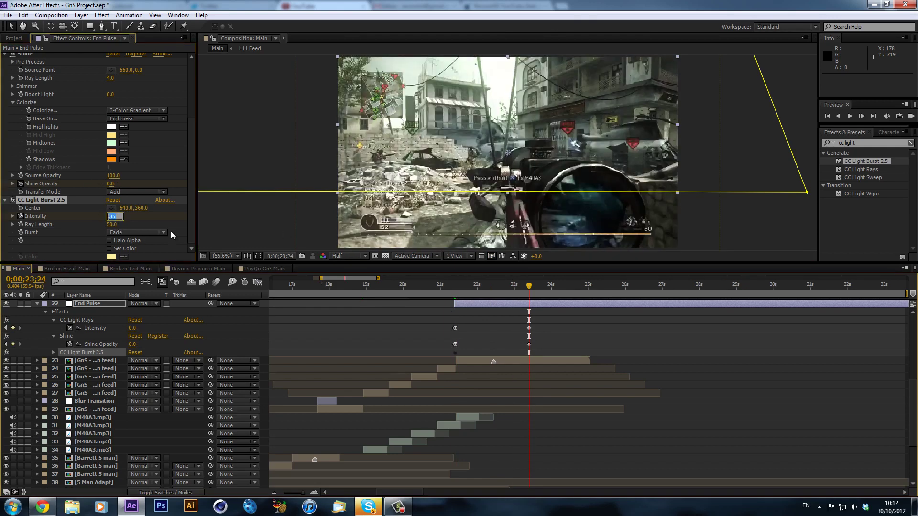
text(0)
key(Return)
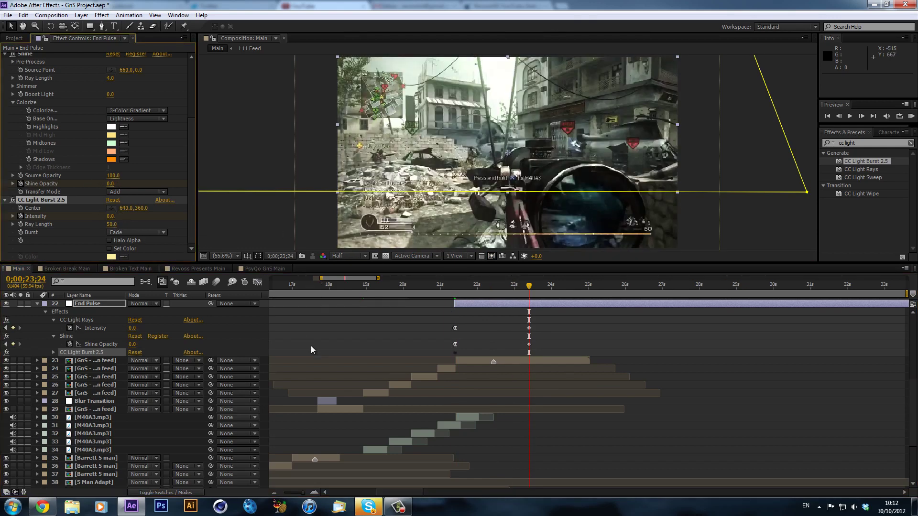
- Apply Easy Ease Out to the CC Light Burst 2.5 Intensity keyframe at 0;00;21;24 in the Graph Editor
click(258, 283)
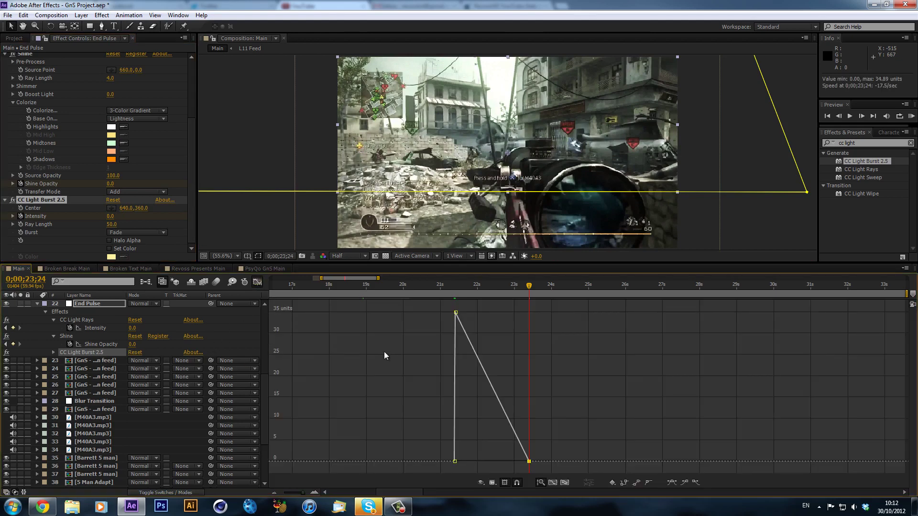
click(455, 312)
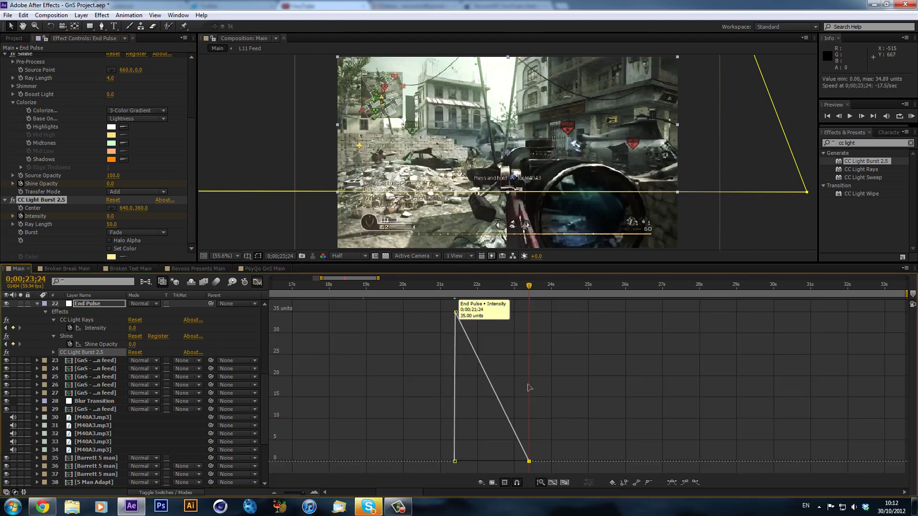
click(695, 482)
click(257, 282)
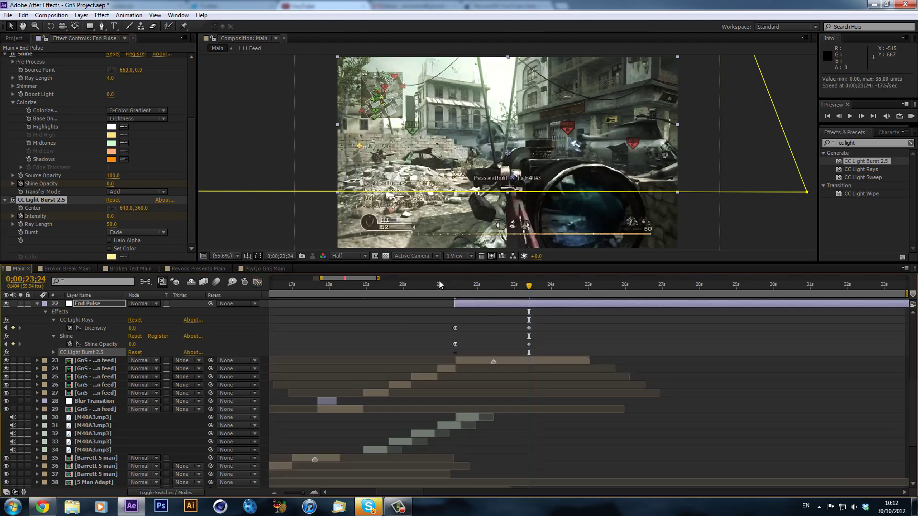
- Set the work area from 0;00;20;50 to 0;00;23;24 and trim End Pulse's out point to 0;00;23;24
mouse_move(423, 282)
mouse_down()
mouse_move(392, 285)
mouse_move(435, 288)
mouse_up()
key(b)
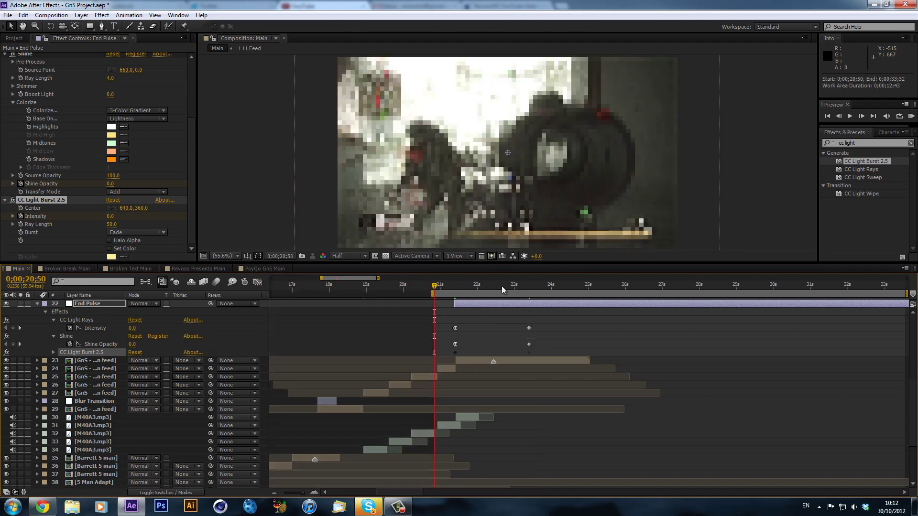
drag(501, 286, 528, 294)
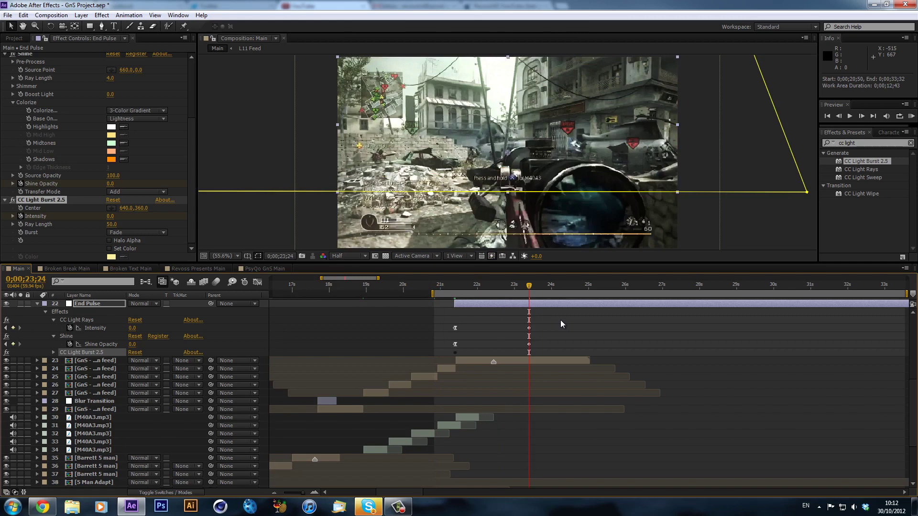
key(alt+bracketright)
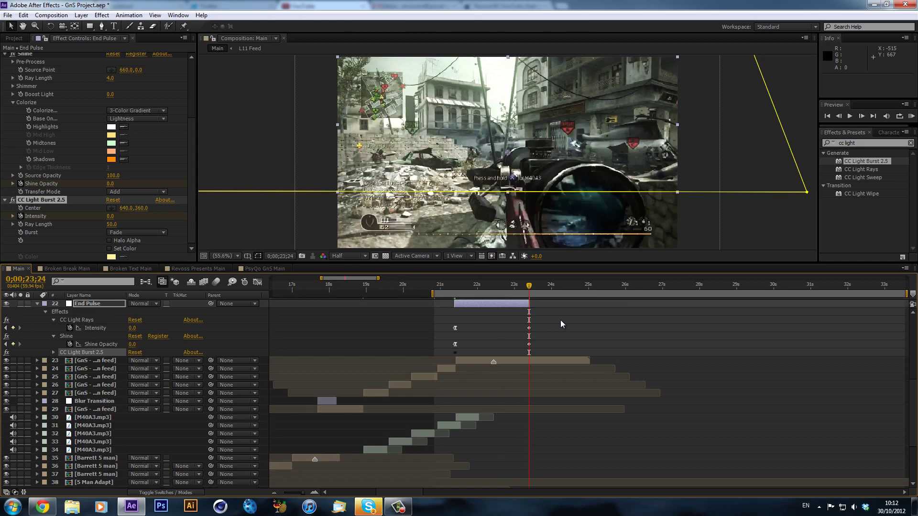
key(n)
- Render a RAM preview of the work area and play back the combined light effects
key(KP_0)
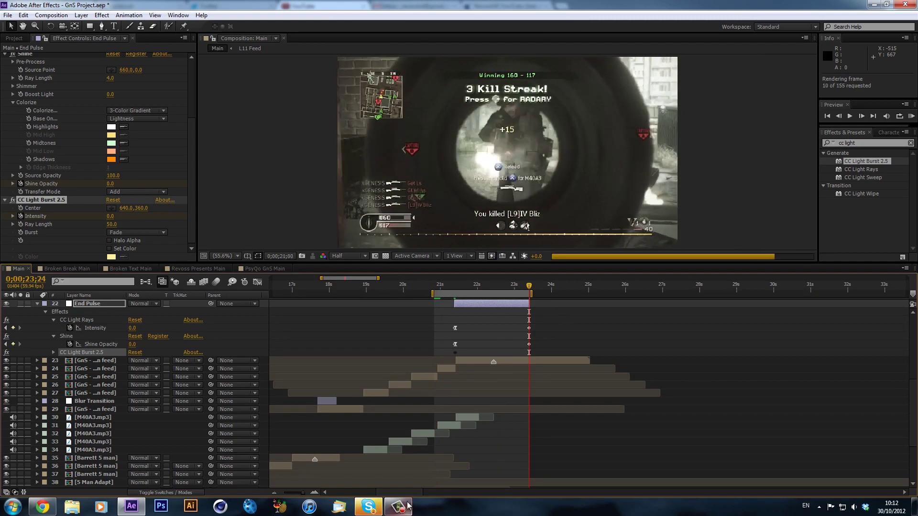
mouse_move(398, 506)
mouse_move(443, 463)
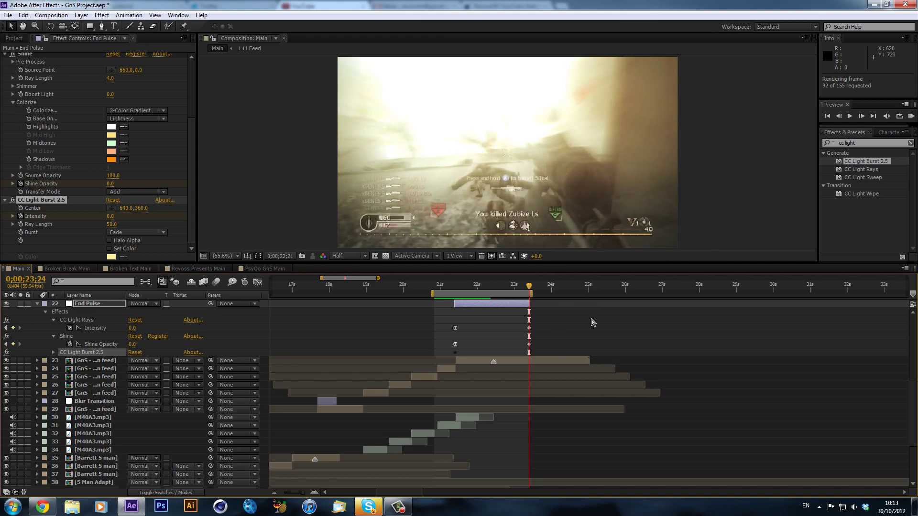
key(space)
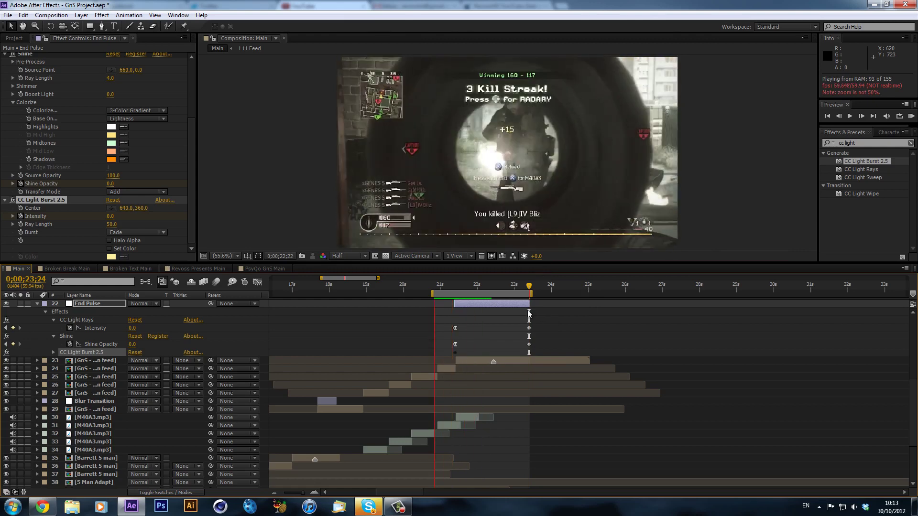
key(space)
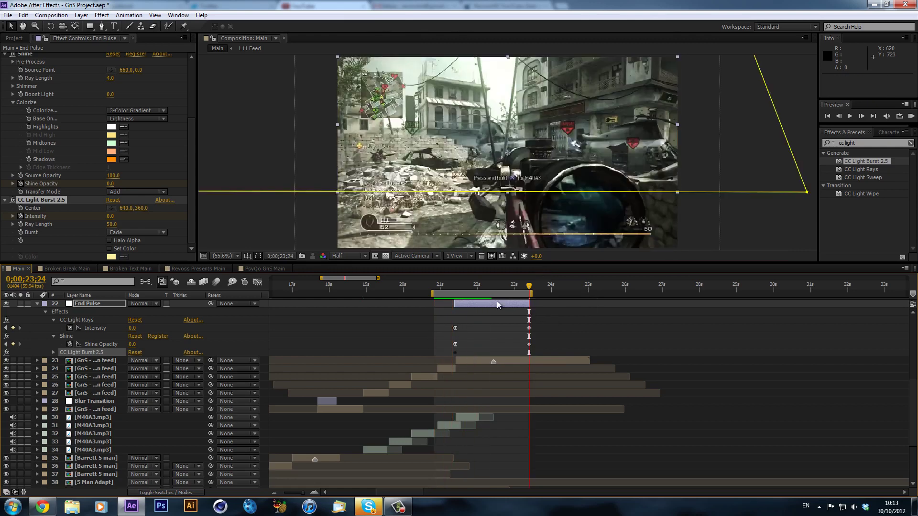
- Set End Pulse's Opacity to 50% and check frames between 0;00;21;26 and 0;00;21;57
key(t)
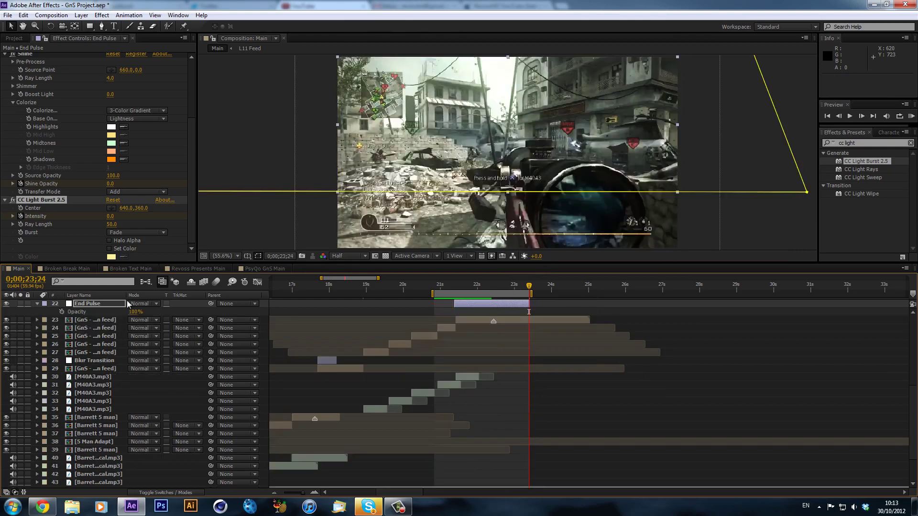
key(Return)
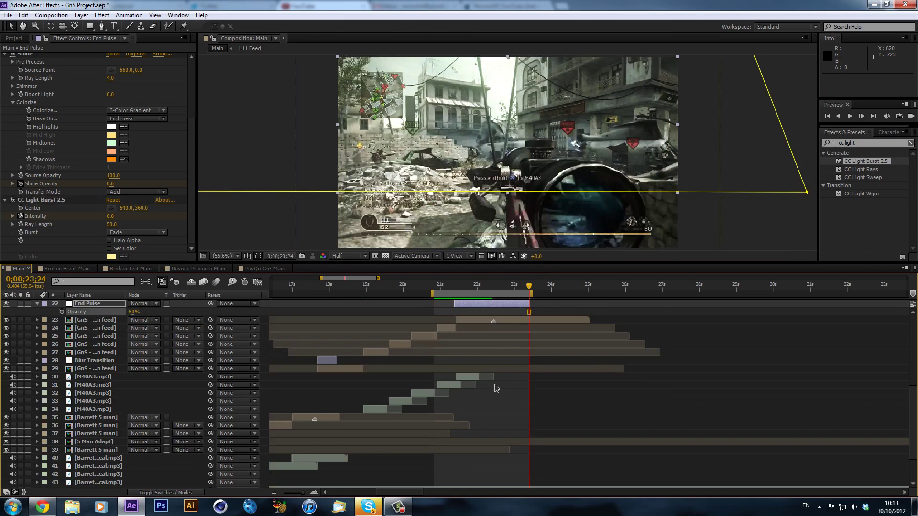
click(464, 290)
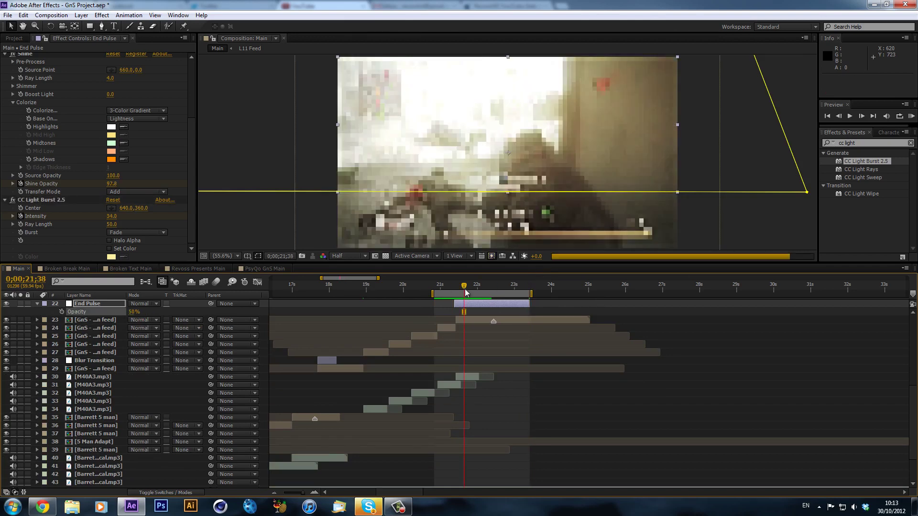
drag(465, 289, 475, 289)
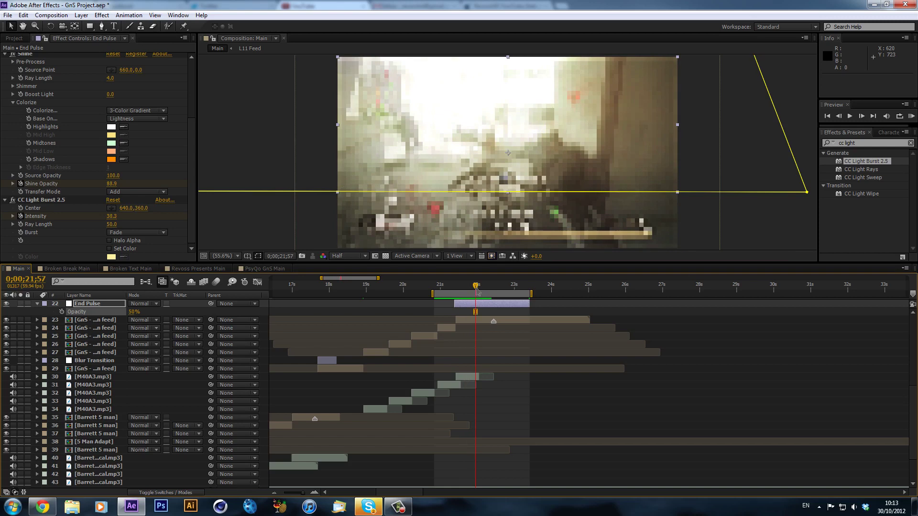
click(457, 288)
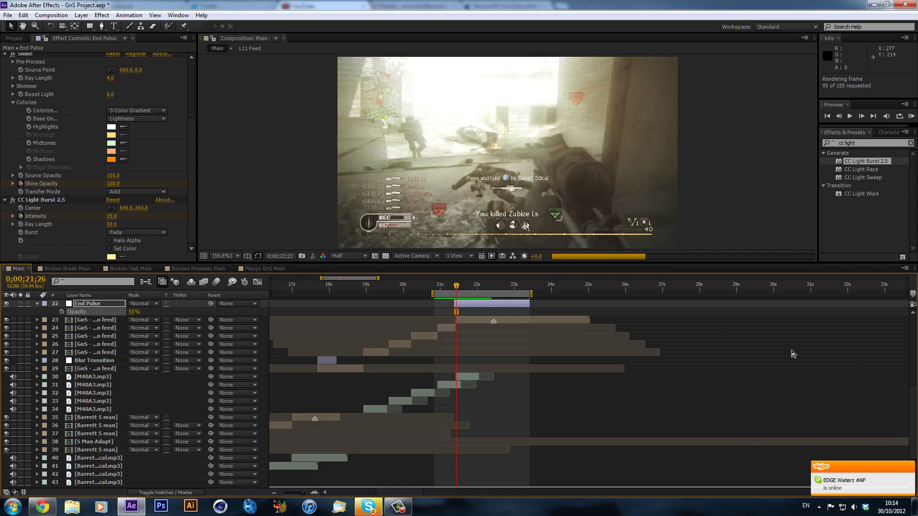
- Play back the RAM preview of the softened End Pulse effect several times
key(space)
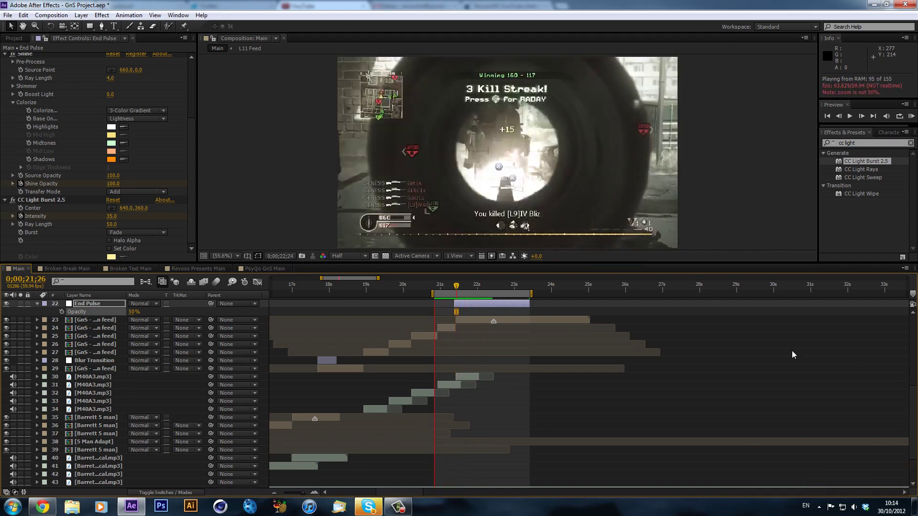
key(space)
key(KP_0)
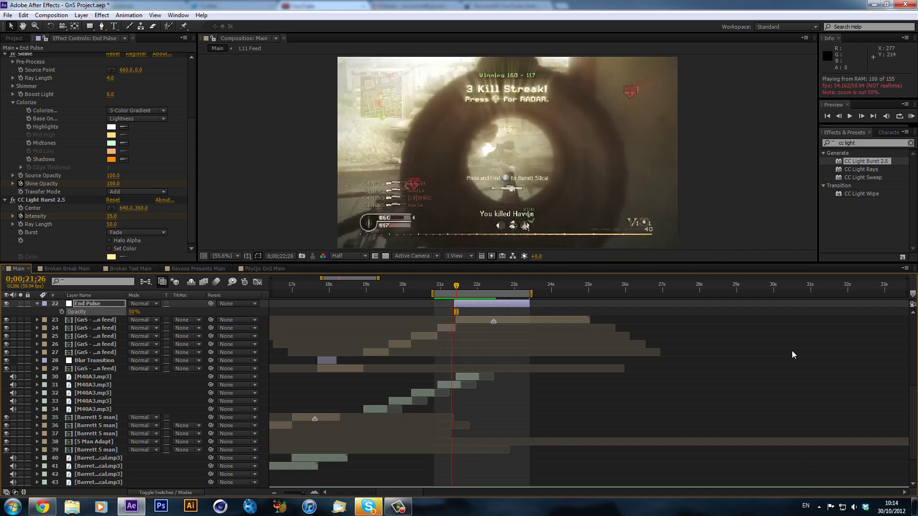
key(space)
key(KP_0)
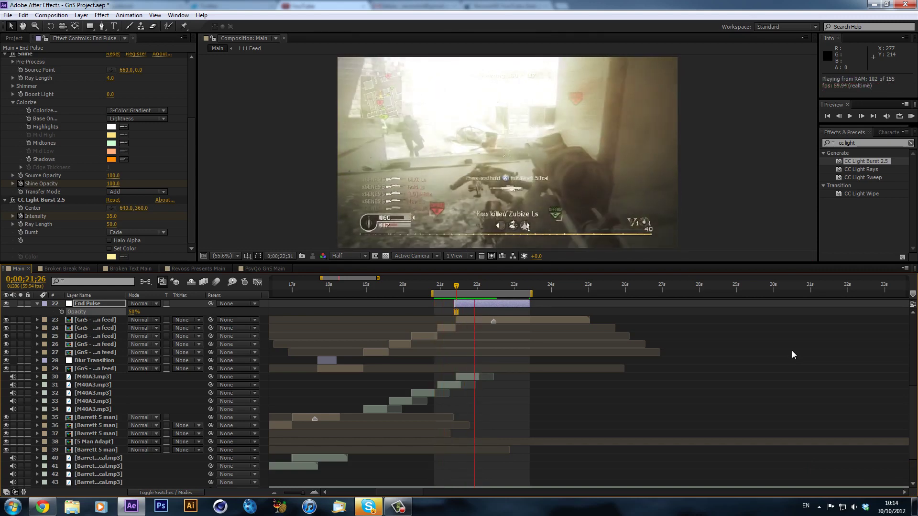
key(space)
key(KP_0)
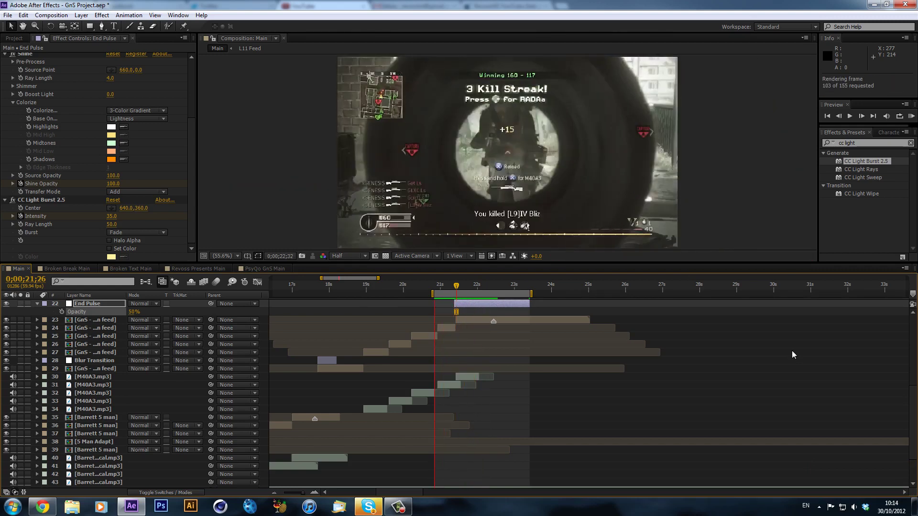
key(space)
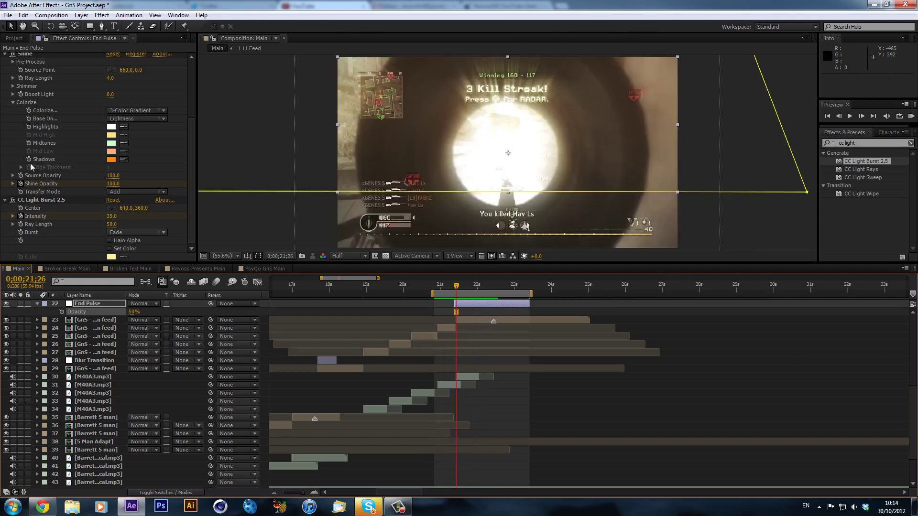
- Disable Shine on End Pulse and reveal the layer's keyframed properties at 0;00;21;55
scroll(34, 94, up, 4)
click(31, 146)
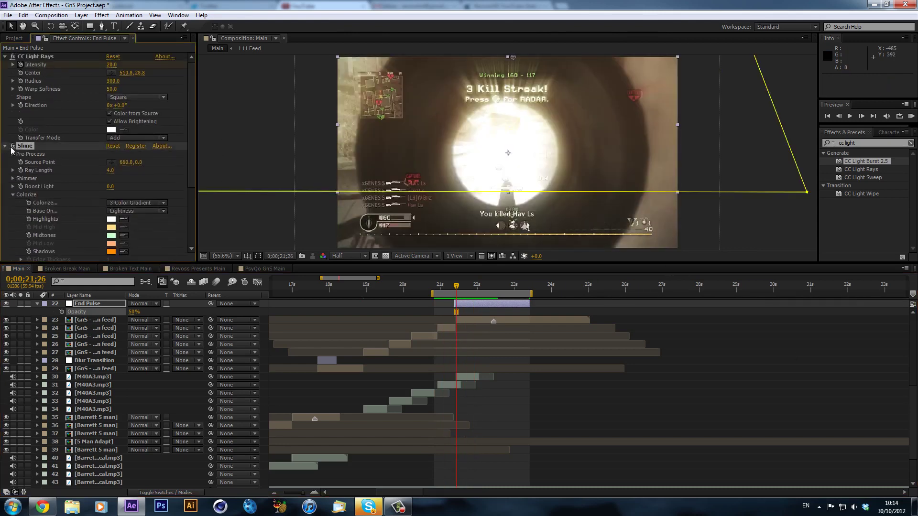
drag(458, 286, 474, 286)
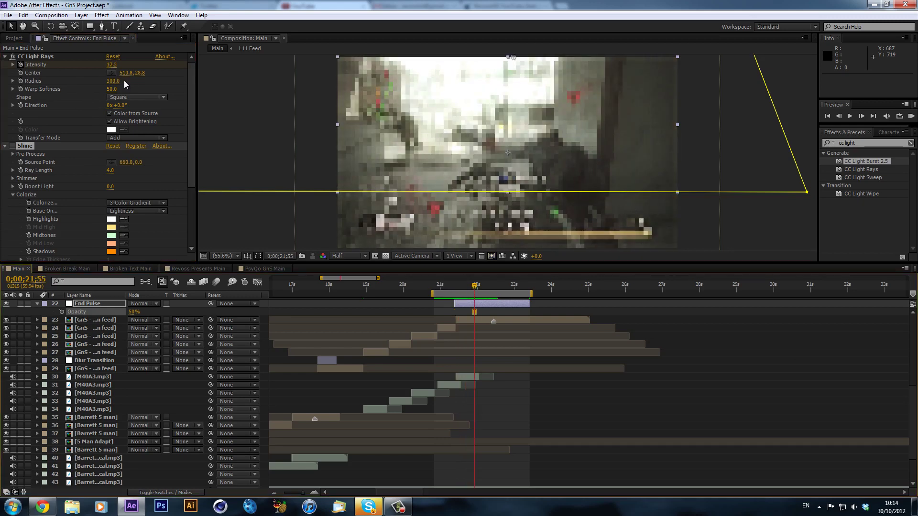
key(u)
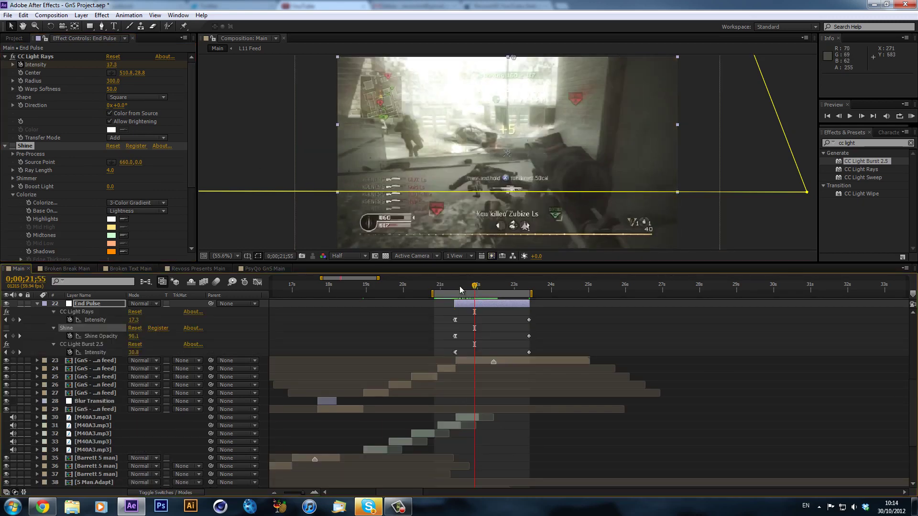
- Set CC Light Rays' Intensity on End Pulse to 100 at 0;00;21;24
drag(460, 286, 455, 287)
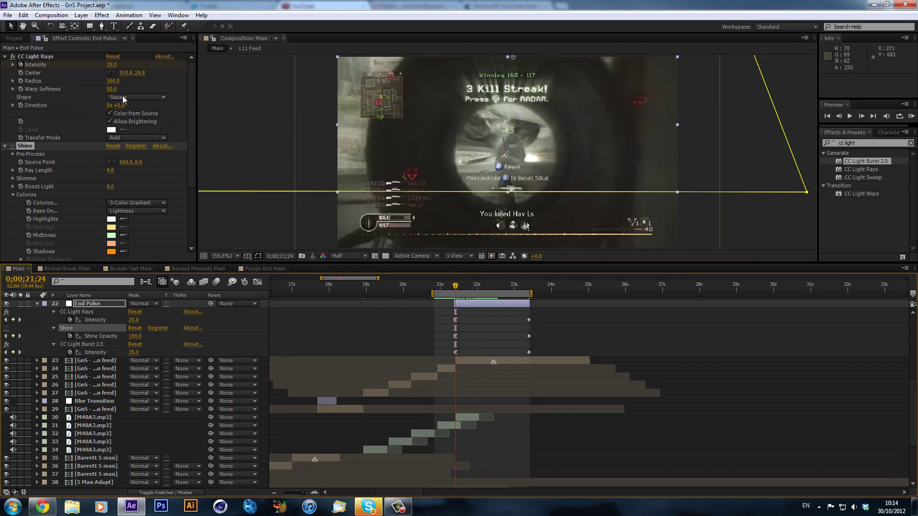
drag(112, 64, 120, 65)
click(115, 65)
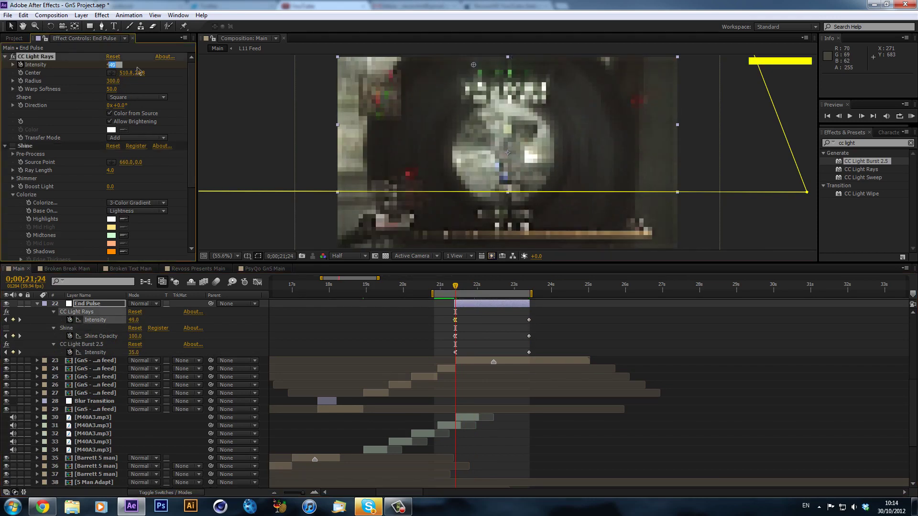
text(100)
key(Return)
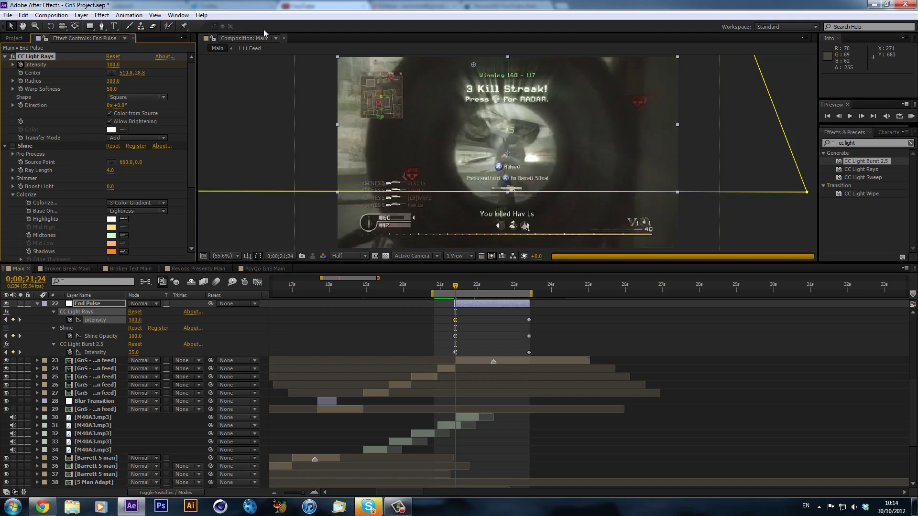
- Shift the CC Light Rays centre to 534.2, 28.8 over the bright window area, checking it at 0;00;21;48
drag(462, 287, 471, 289)
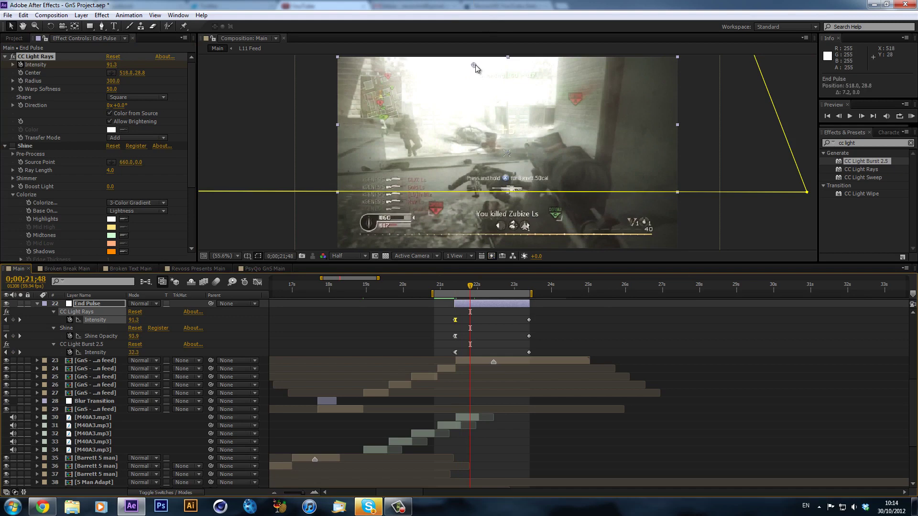
drag(474, 67, 483, 65)
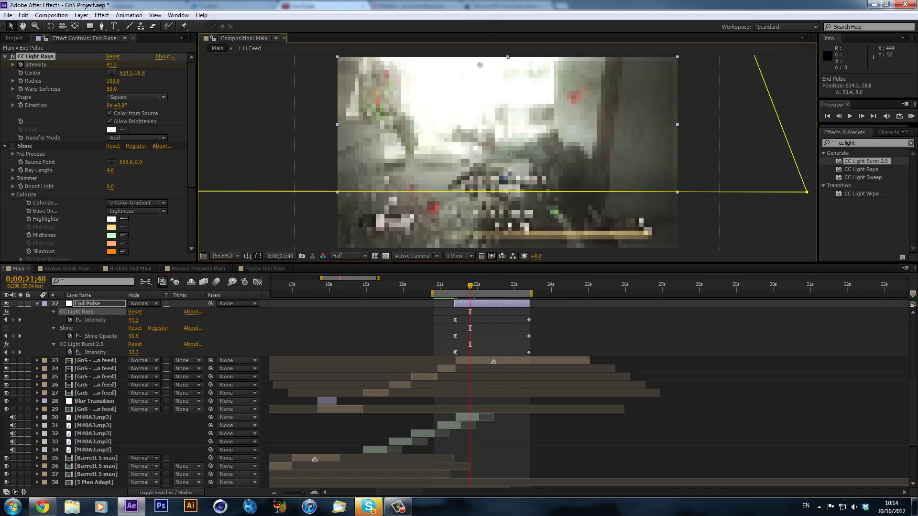
- Try the Round shape for CC Light Rays, and restore the Square shape
click(132, 98)
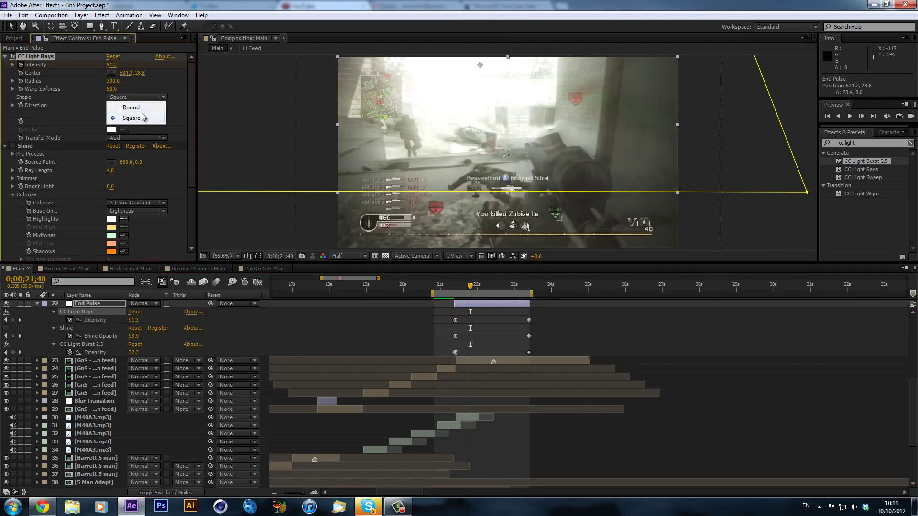
click(144, 108)
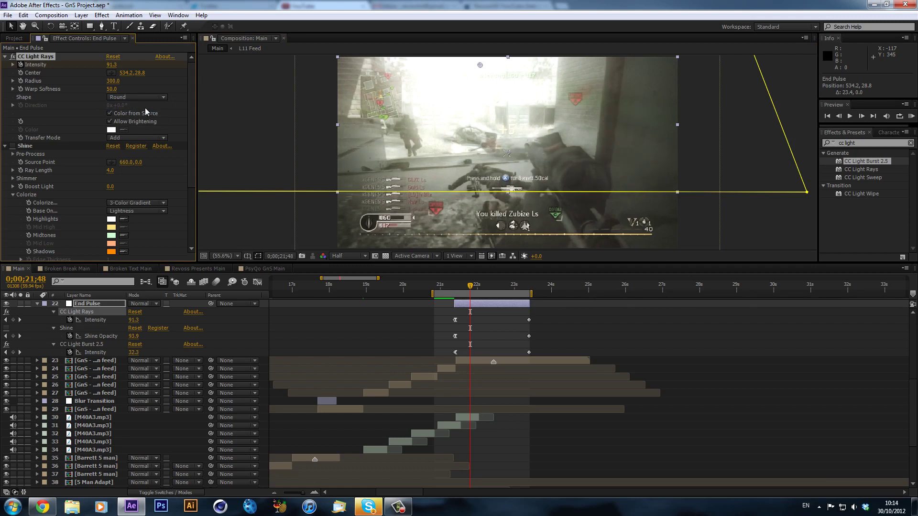
click(142, 99)
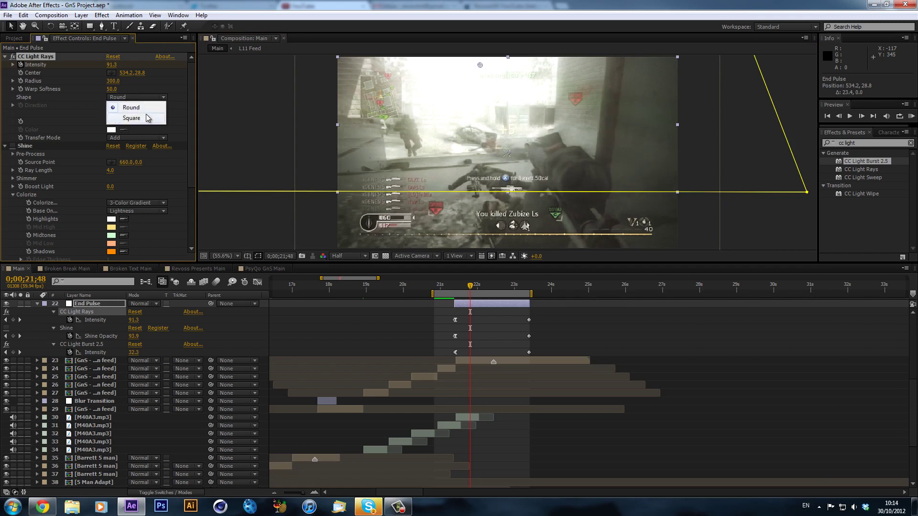
click(146, 115)
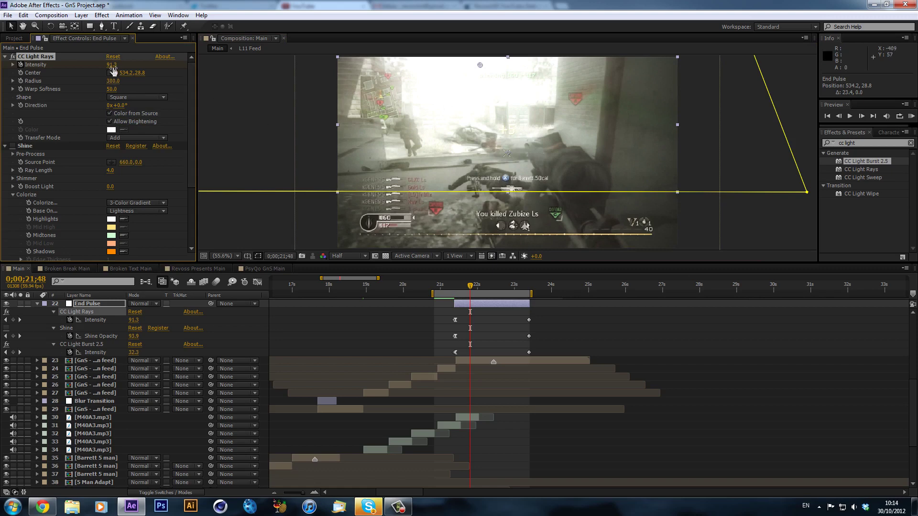
- Delete the disabled Shine effect from End Pulse and select CC Light Burst 2.5
mouse_move(477, 287)
mouse_down()
mouse_move(494, 287)
mouse_move(459, 288)
mouse_move(473, 288)
mouse_up()
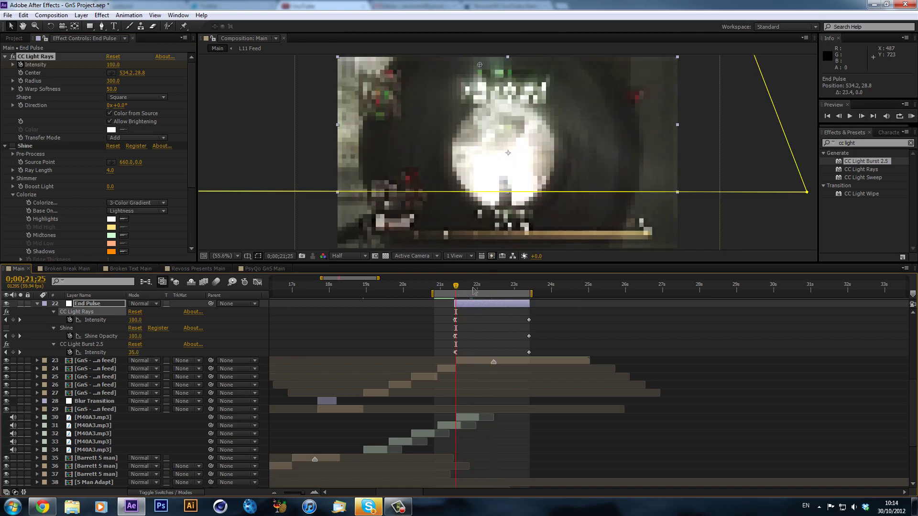
click(61, 146)
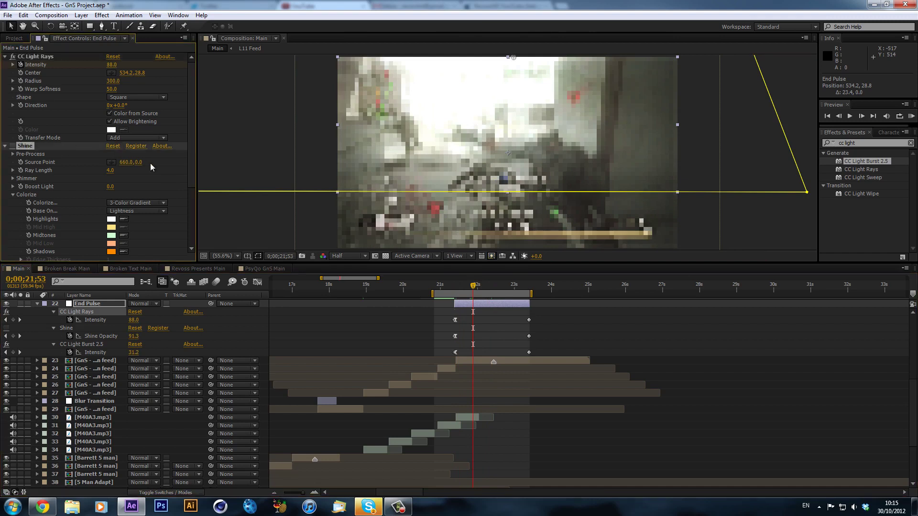
key(Delete)
click(45, 147)
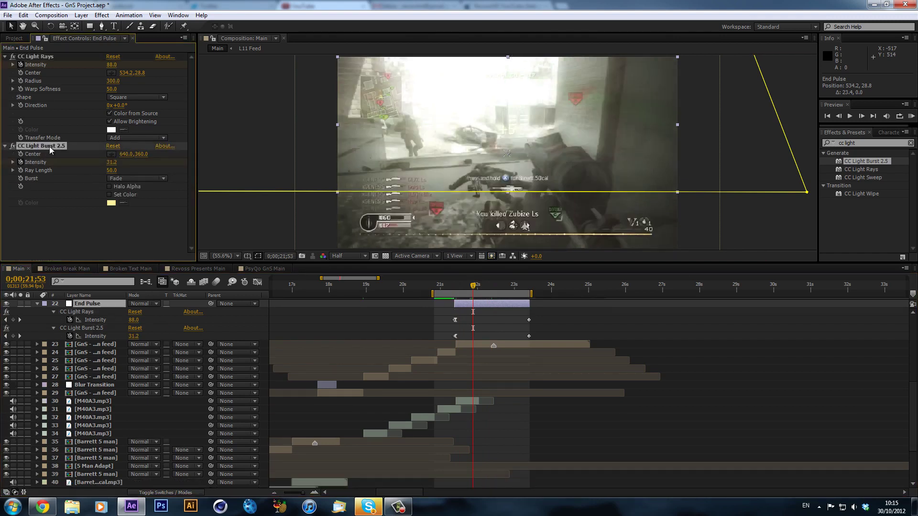
- Set CC Light Burst 2.5's Intensity to 100 at 0;00;21;24
click(456, 286)
drag(454, 287, 457, 288)
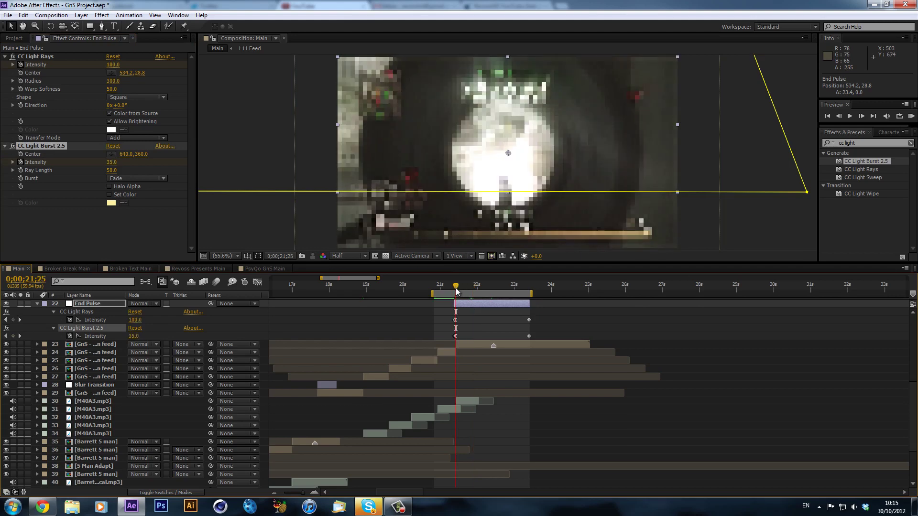
key(space)
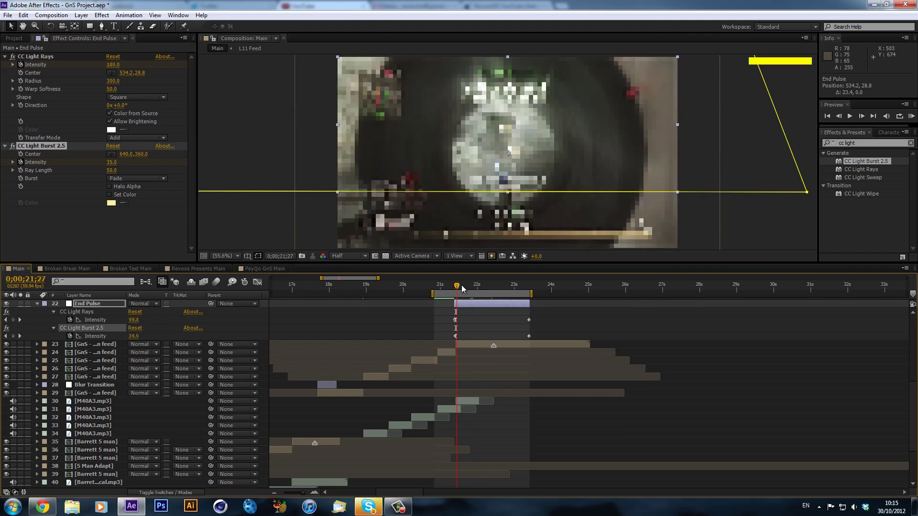
click(454, 296)
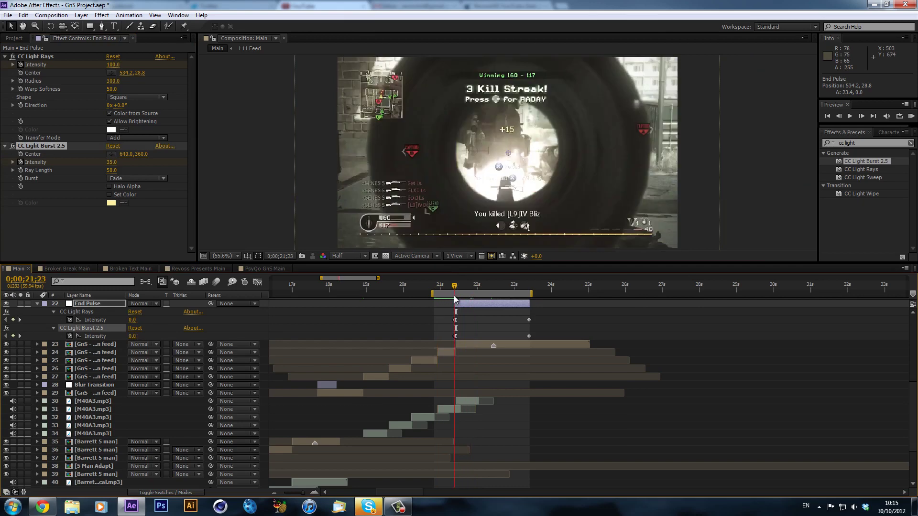
drag(454, 286, 456, 286)
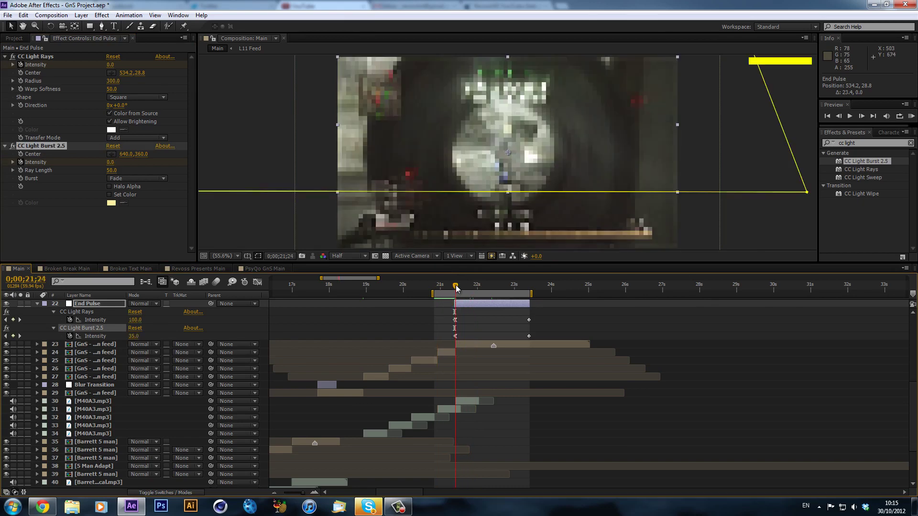
drag(112, 163, 182, 162)
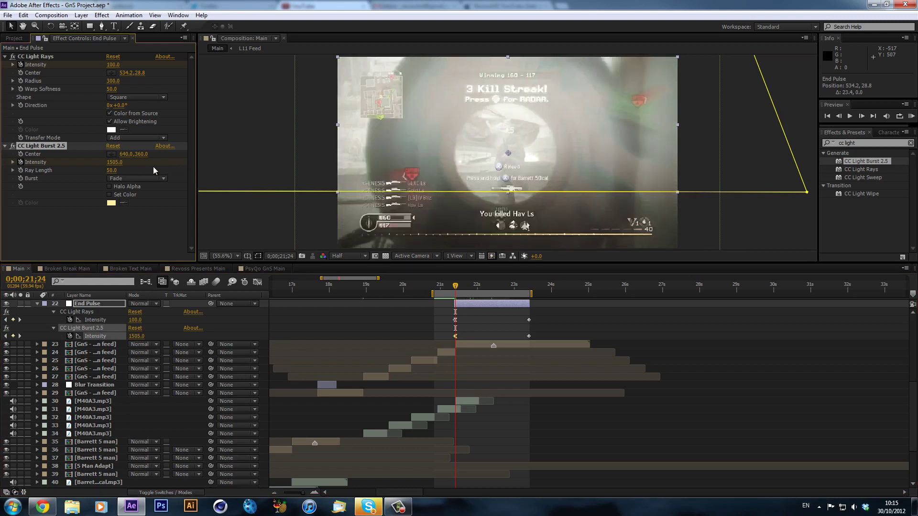
click(115, 162)
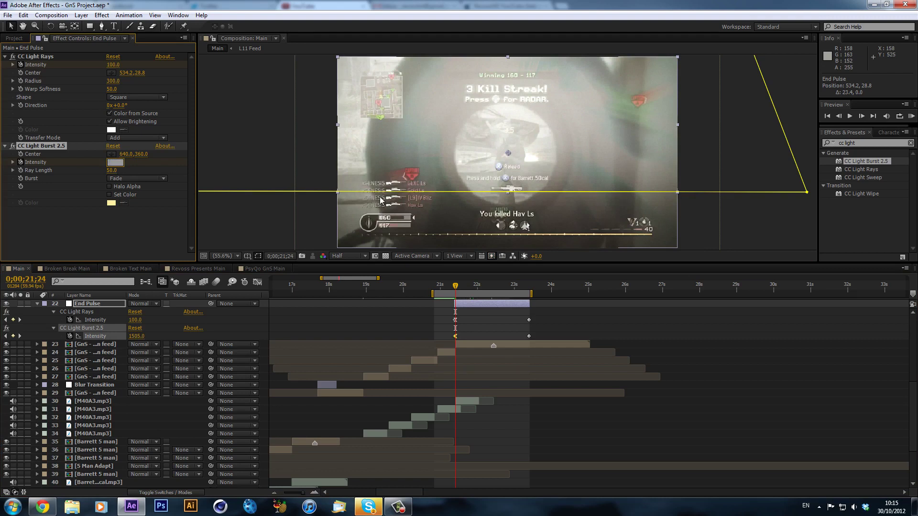
text(100)
key(Return)
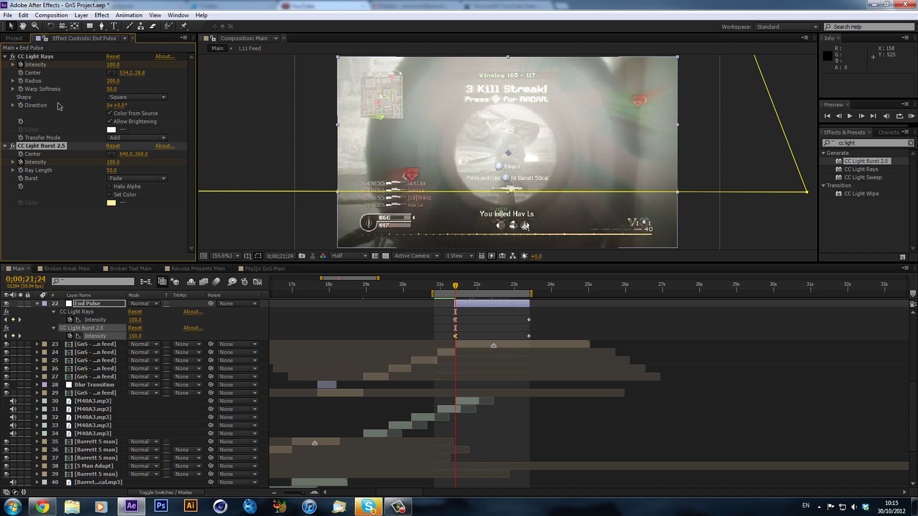
- Animate CC Light Burst 2.5's Ray Length instead of Intensity, with keyframes of 50 at 0;00;21;24 and 0 at 0;00;21;23
click(21, 163)
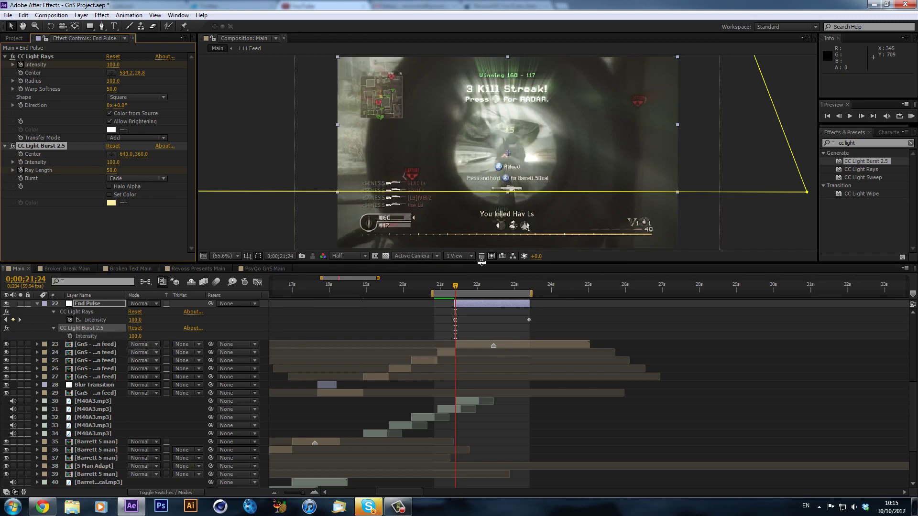
key(Page_Up)
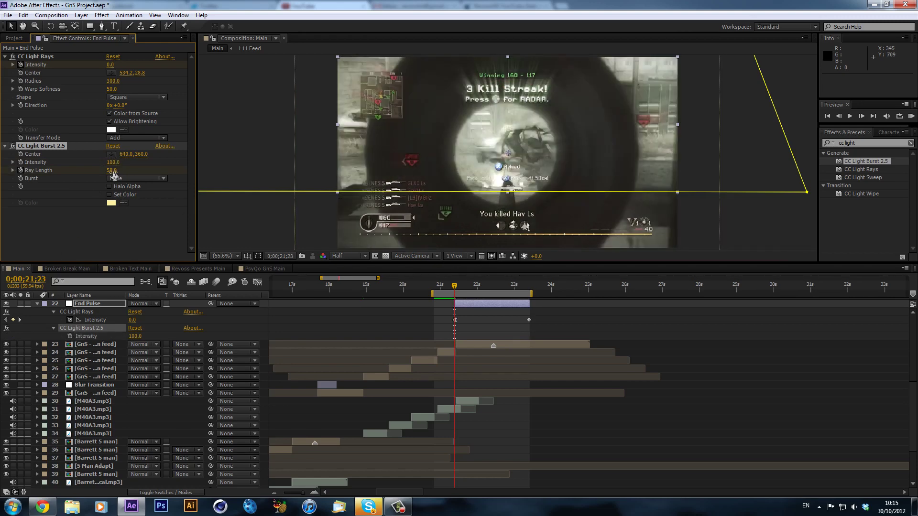
drag(113, 170, 2, 170)
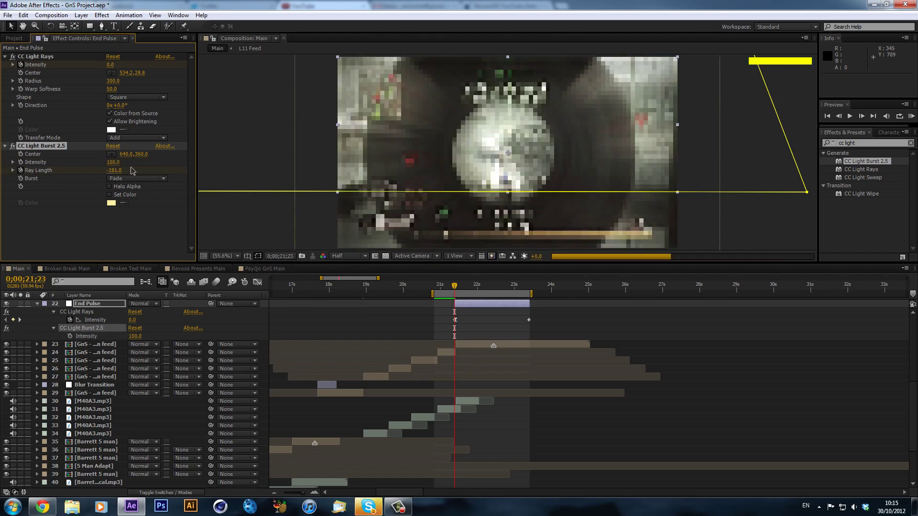
click(113, 171)
text(0)
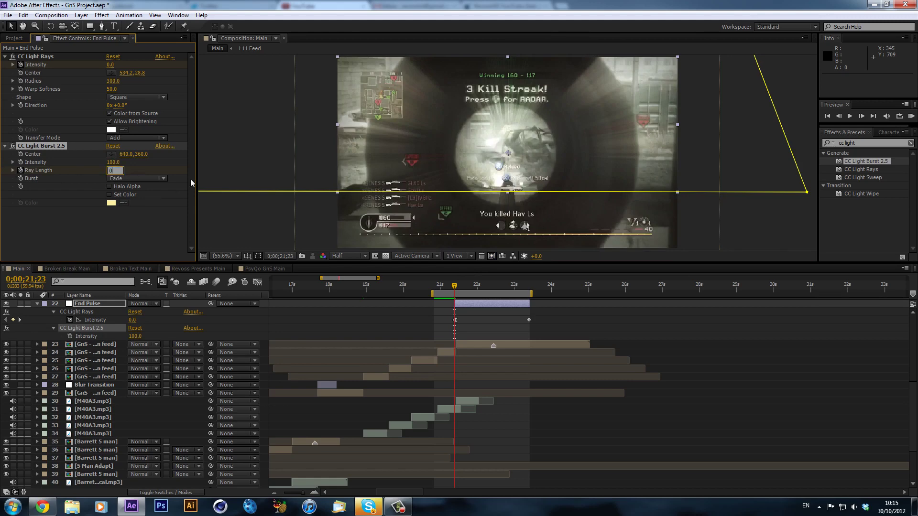
key(Return)
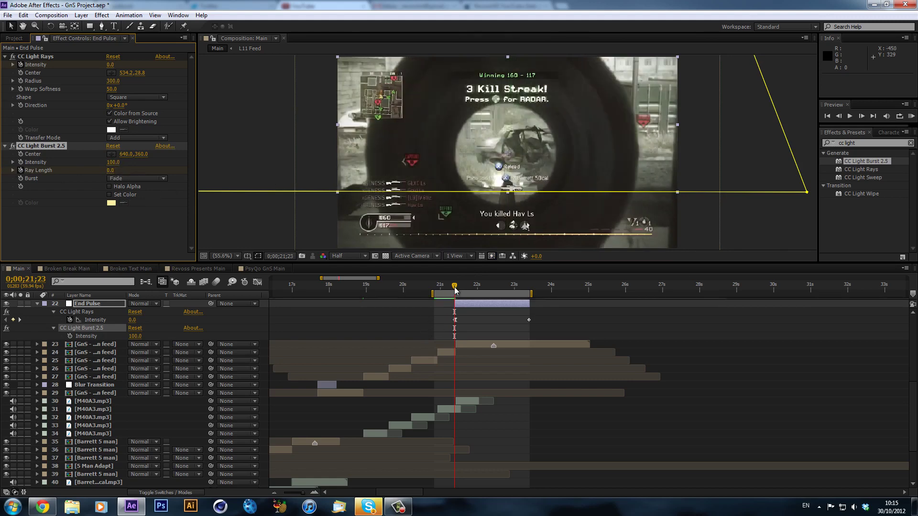
- Set CC Light Burst 2.5's Ray Length to 0 at 0;00;23;24
drag(455, 290, 531, 292)
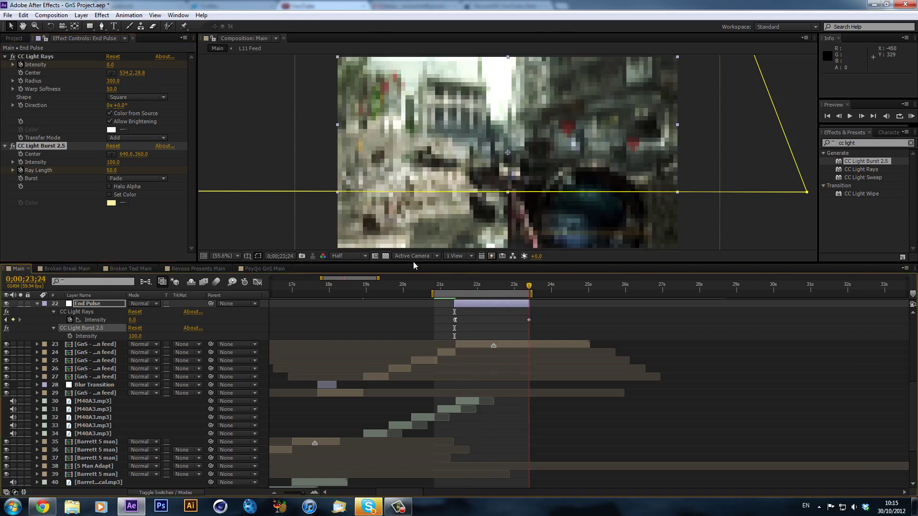
click(119, 173)
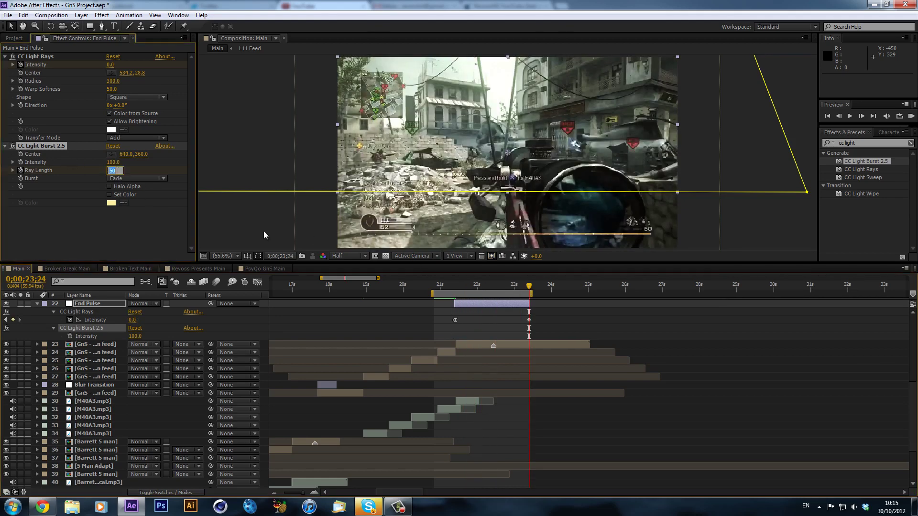
text(0)
key(Return)
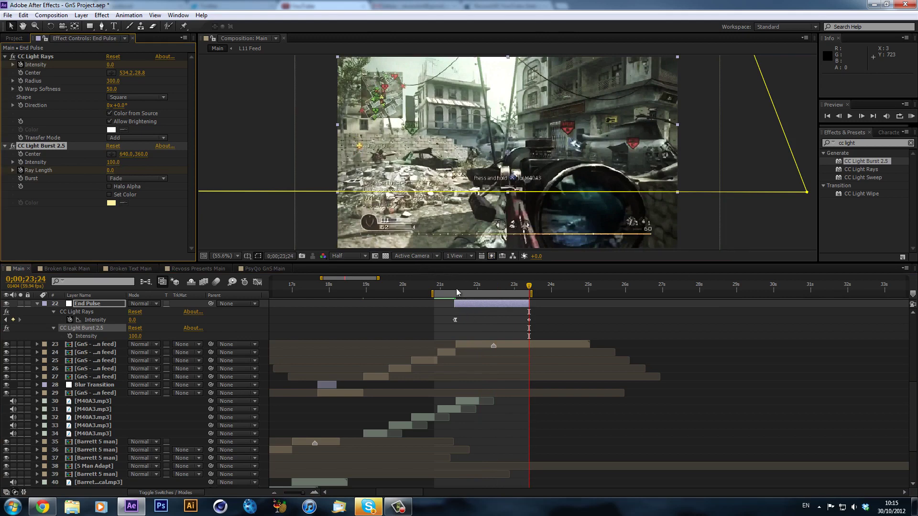
- Try Hue/Saturation on End Pulse at 0;00;21;45, rotating Master Hue to 1x+17.0°, and delete the effect
drag(457, 288, 469, 293)
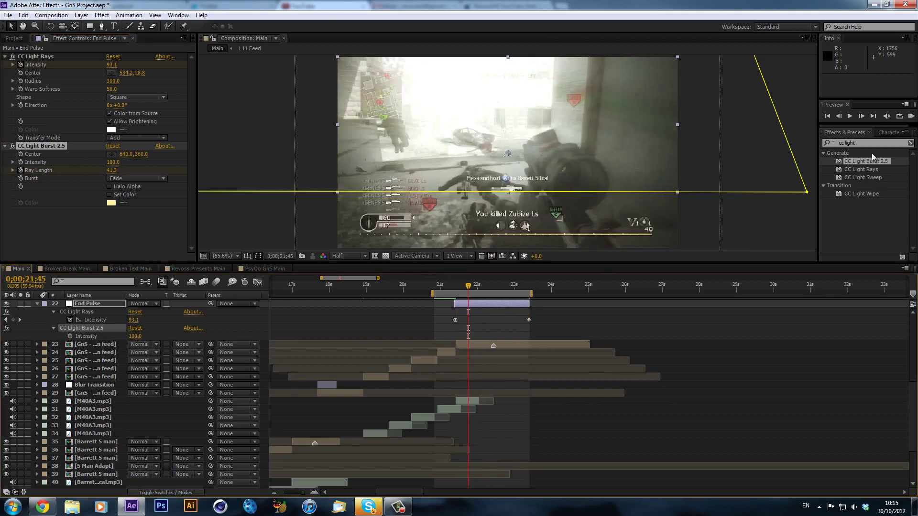
click(864, 142)
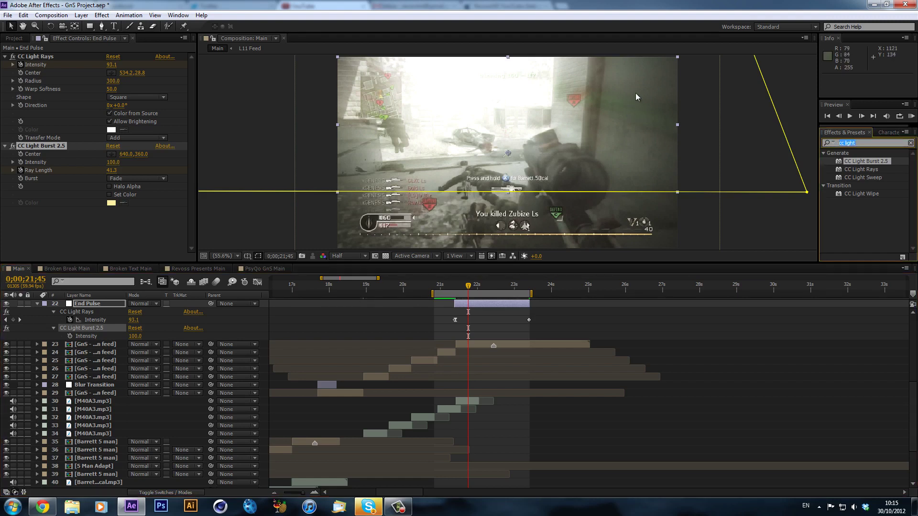
text(hu)
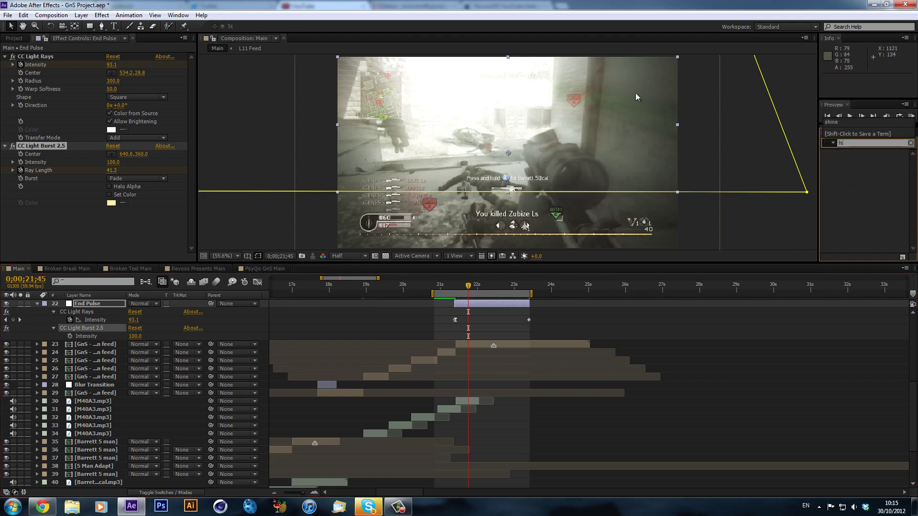
text(e)
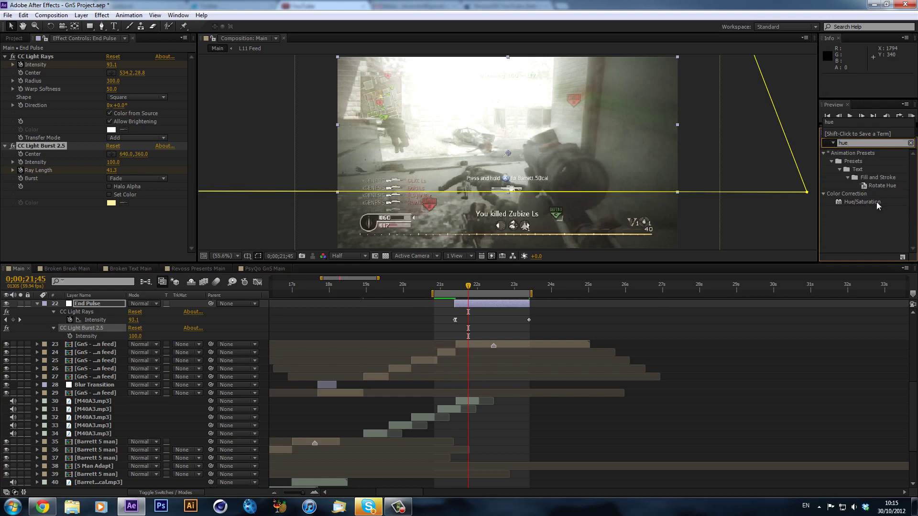
drag(876, 202, 138, 218)
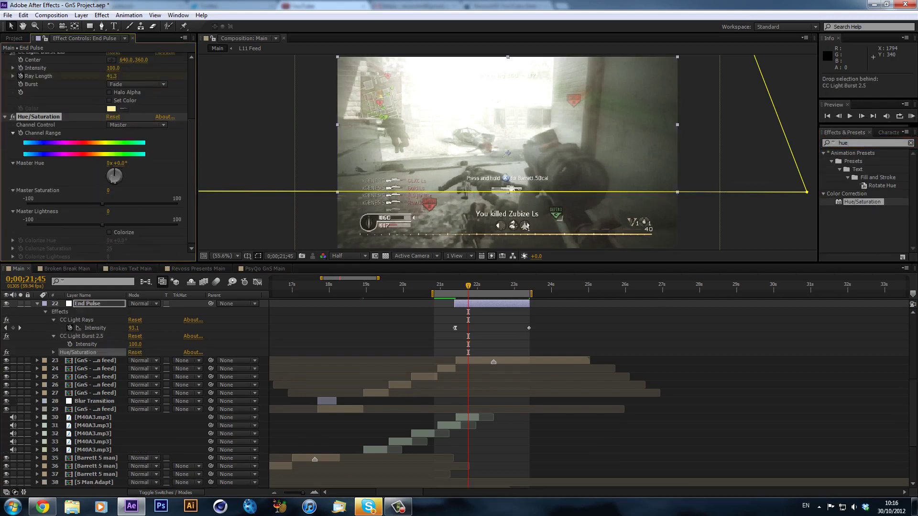
mouse_move(115, 175)
mouse_down()
mouse_move(127, 179)
mouse_move(125, 191)
mouse_move(101, 196)
mouse_move(91, 169)
mouse_move(112, 171)
mouse_up()
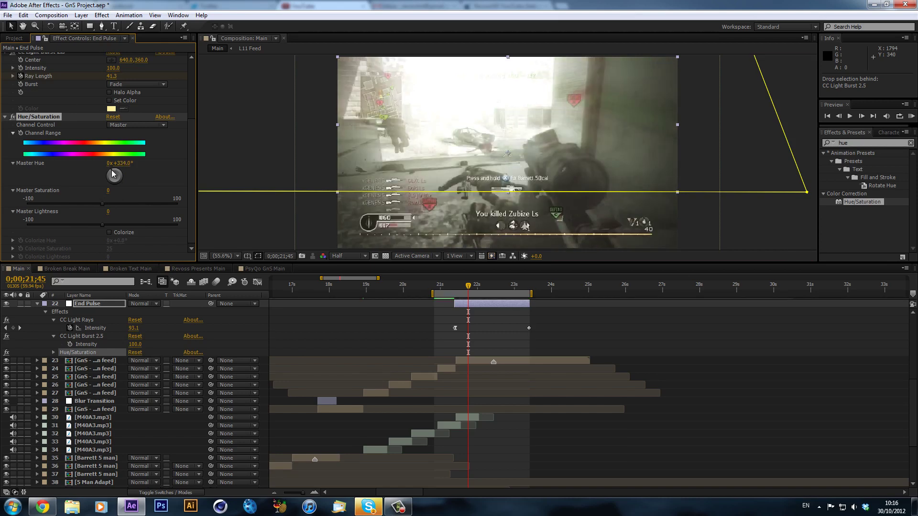
drag(113, 173, 118, 173)
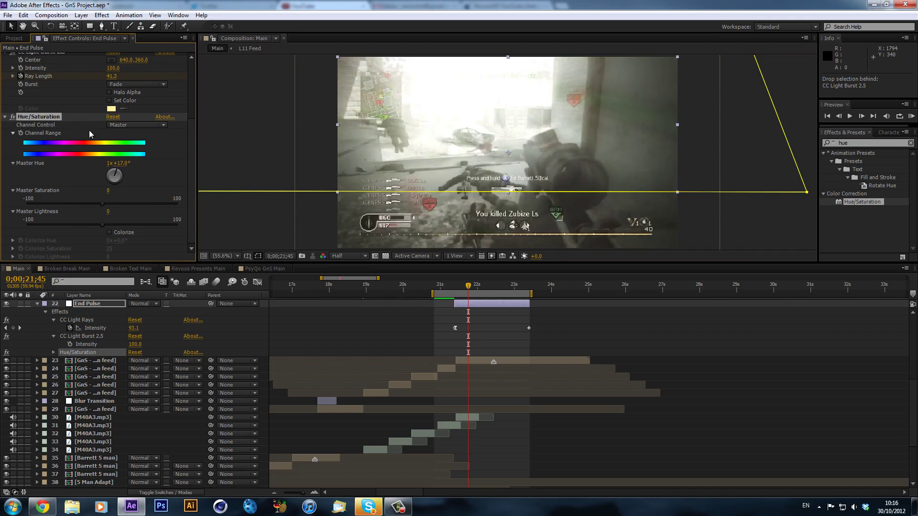
key(Delete)
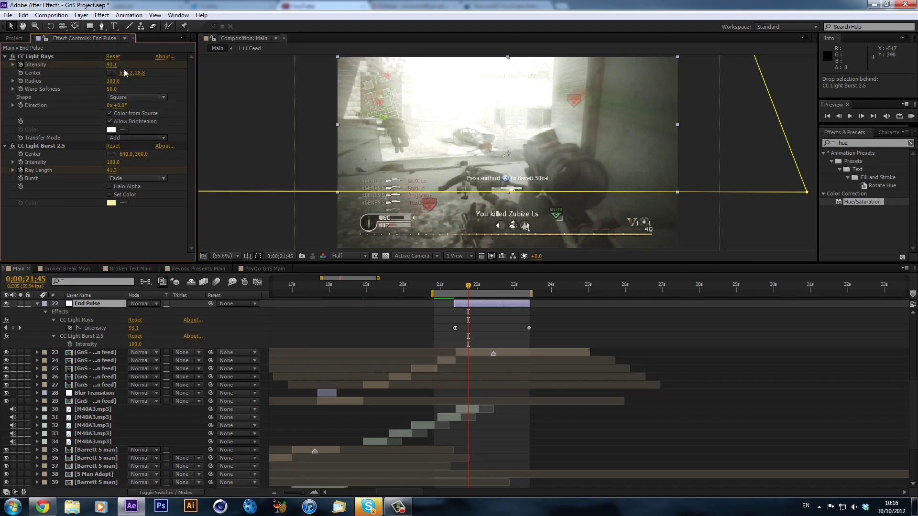
- Move CC Light Rays' Center on End Pulse to 534.2, -13.2 and preview the pulse
click(137, 74)
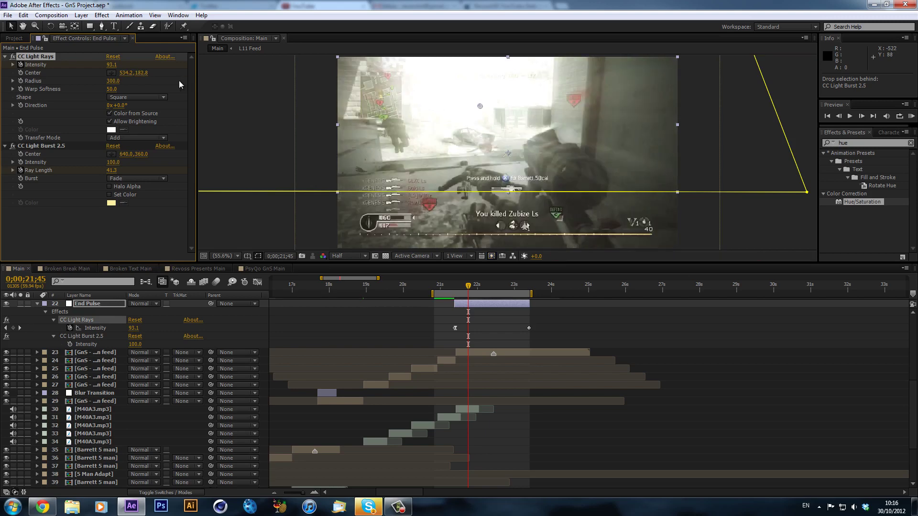
drag(141, 73, 48, 72)
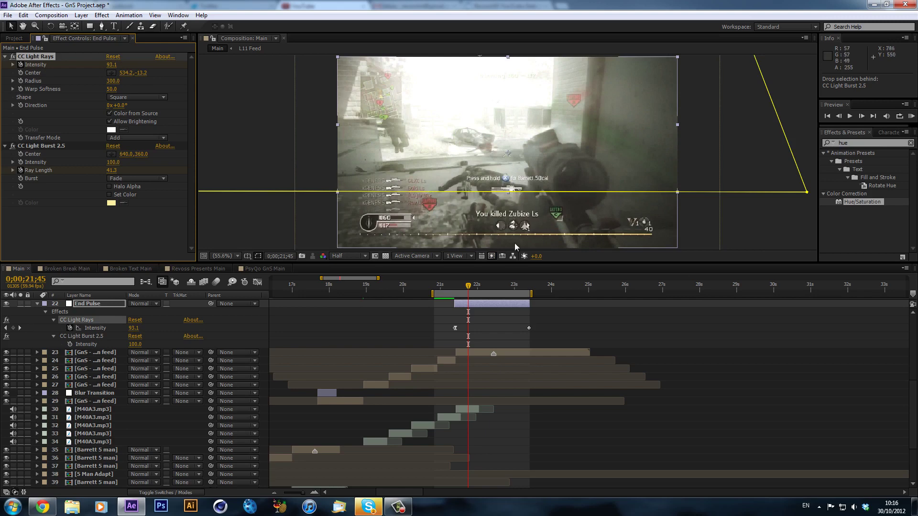
key(KP_0)
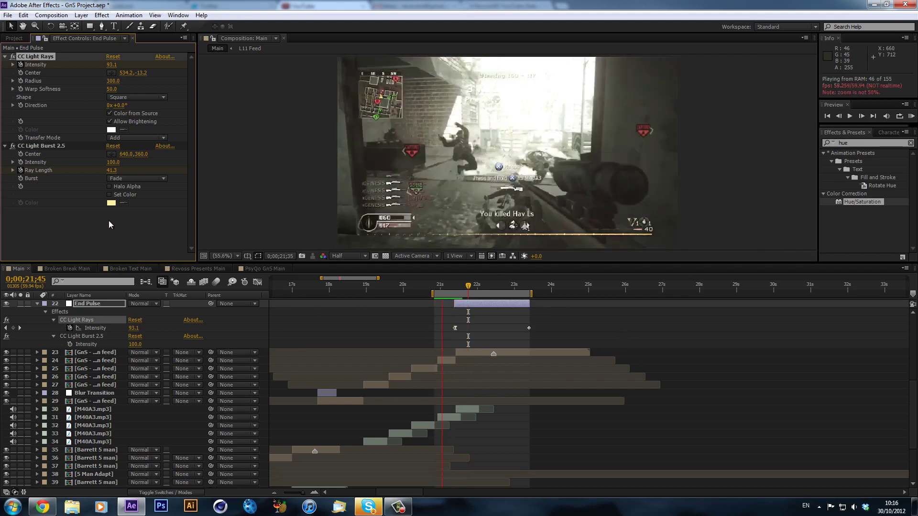
key(space)
- Apply the Curves effect to End Pulse and start keyframing its curve at 0;00;21;23
click(865, 143)
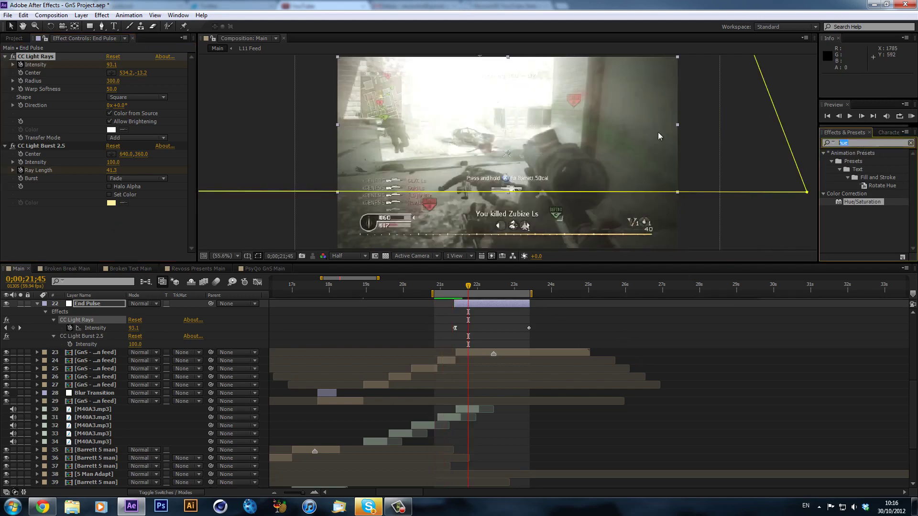
text(curves)
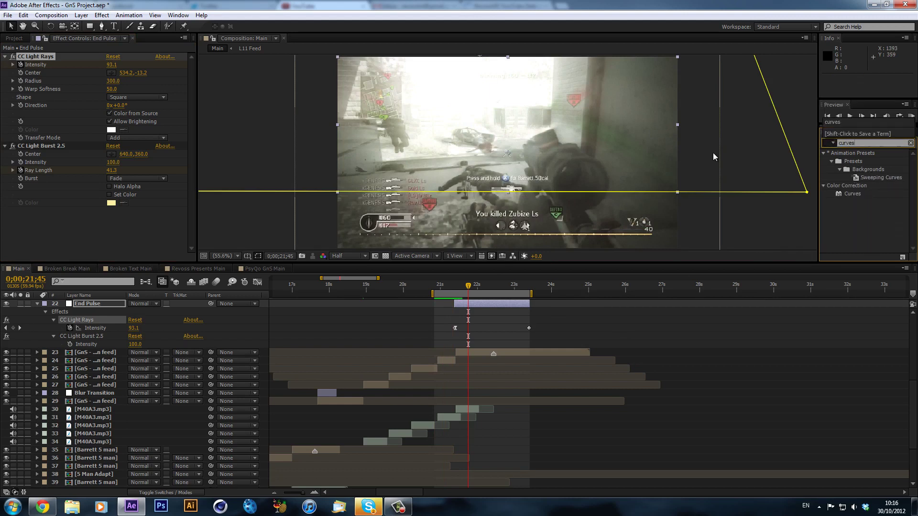
drag(865, 193, 136, 228)
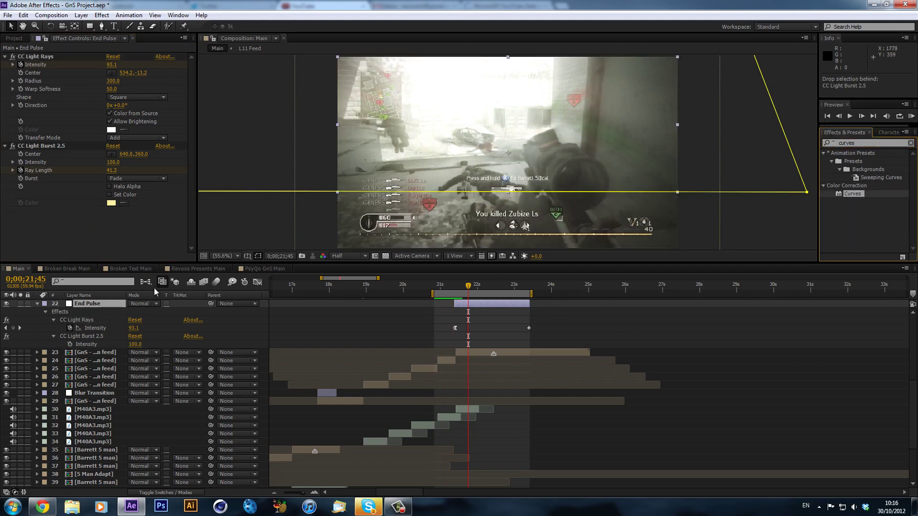
click(457, 291)
drag(456, 291, 454, 290)
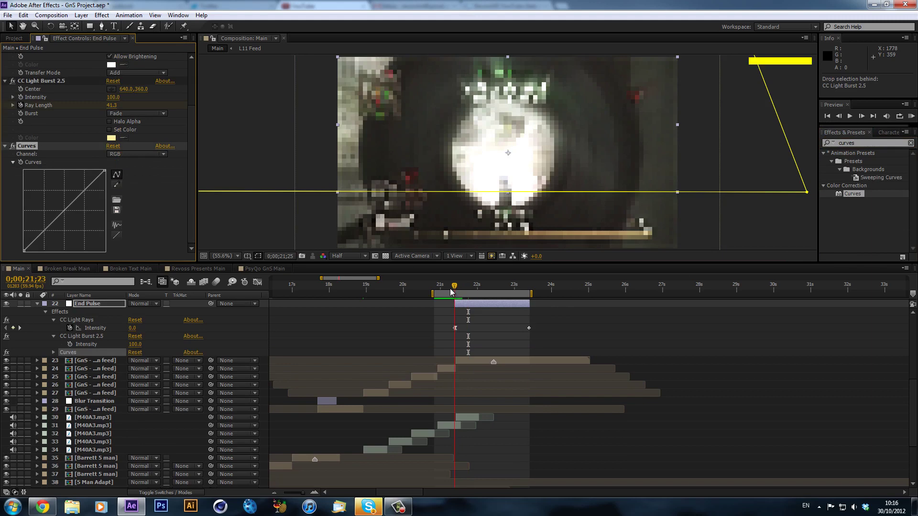
click(21, 162)
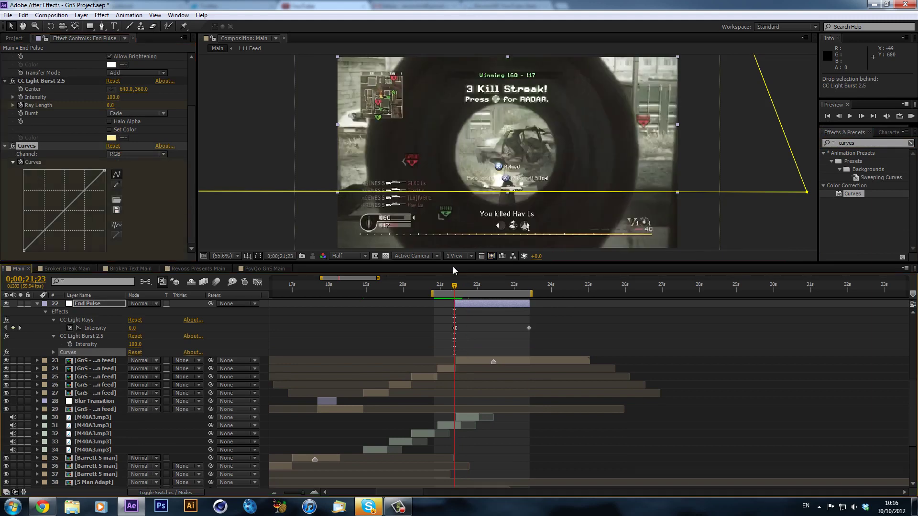
- Bow the RGB curve upward at 0;00;21;24 and return it to a straight line at 0;00;23;24
click(454, 286)
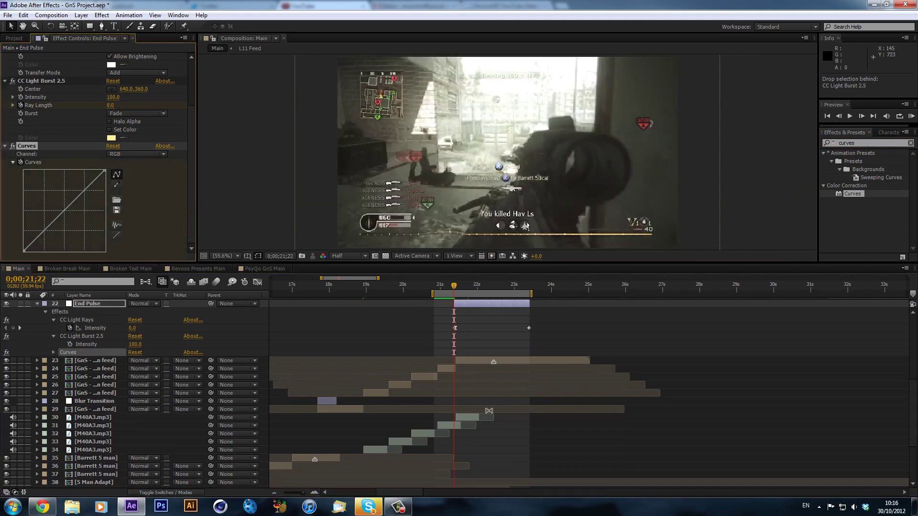
key(Page_Down)
key(Page_Down)
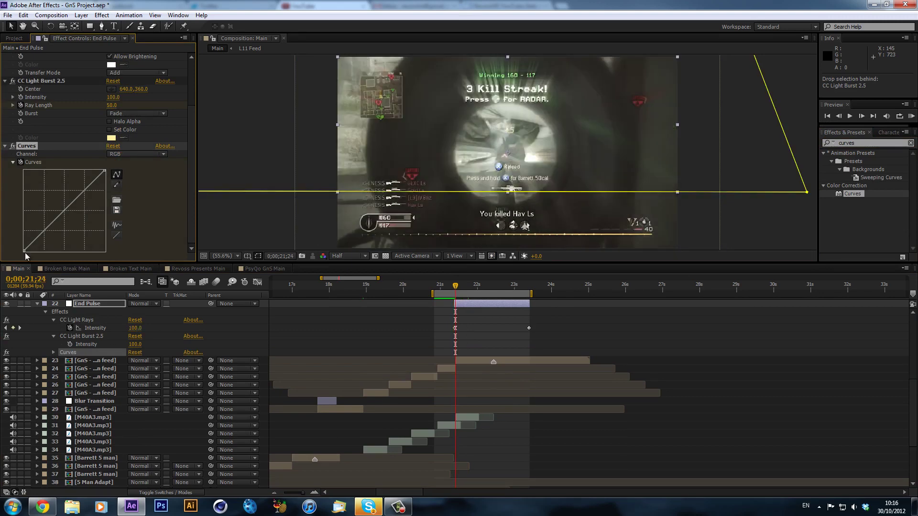
drag(81, 190, 48, 214)
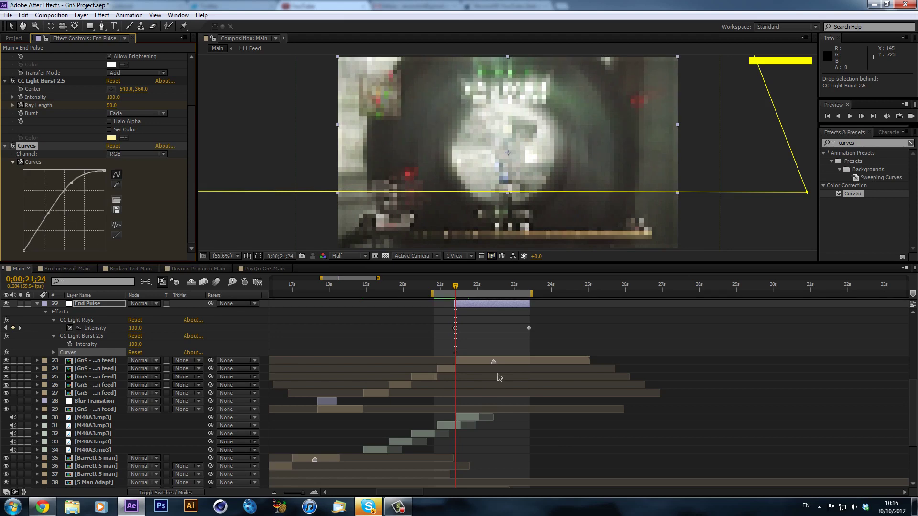
key(k)
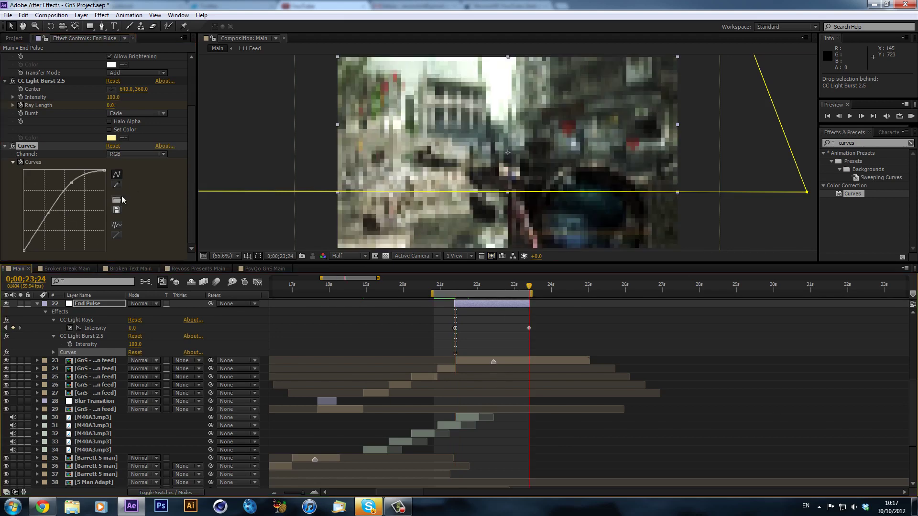
- Render and play a RAM preview of the work area to check the keyframed Curves on End Pulse
key(KP_0)
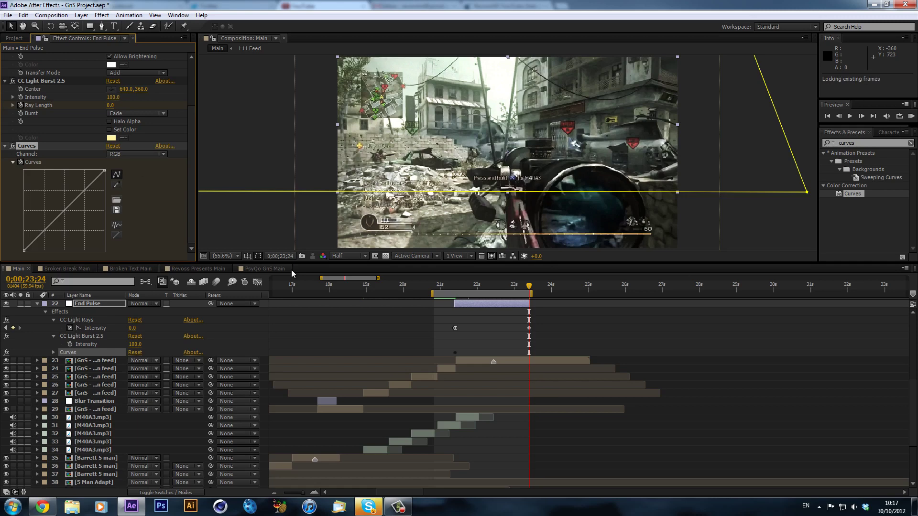
click(408, 513)
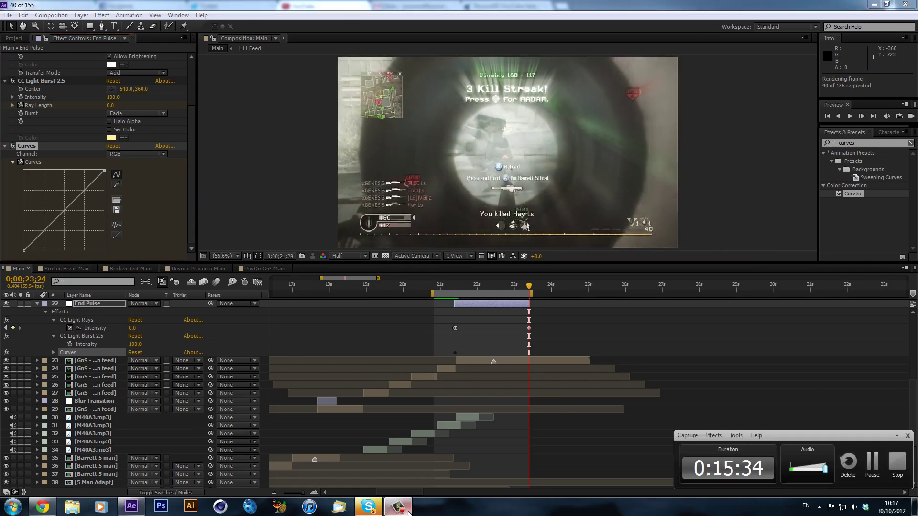
click(408, 513)
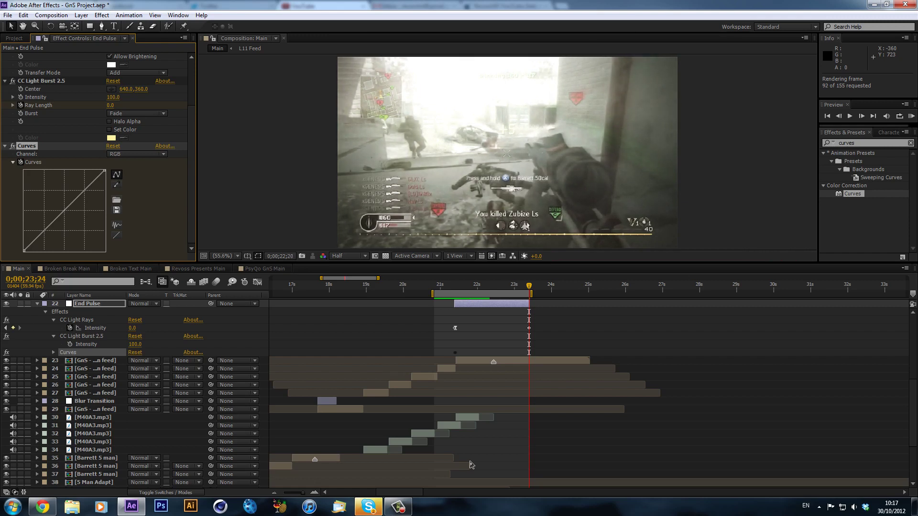
key(space)
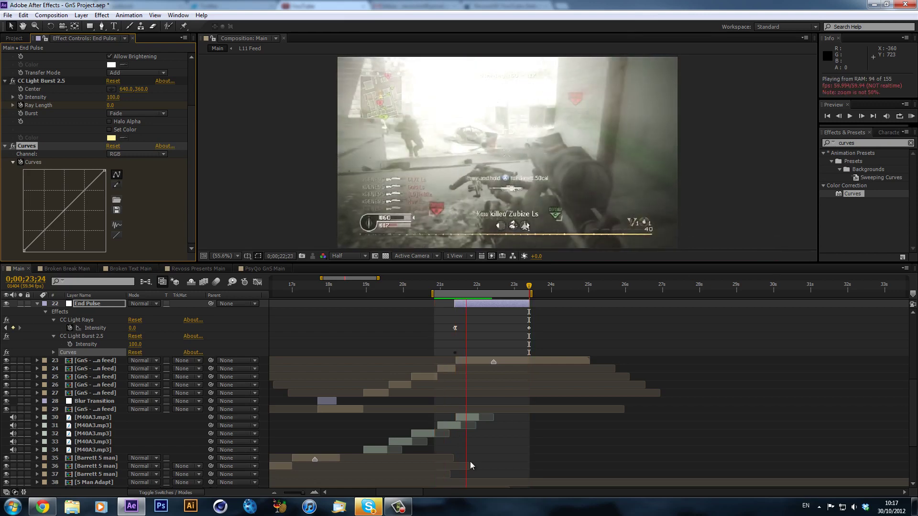
key(space)
key(KP_0)
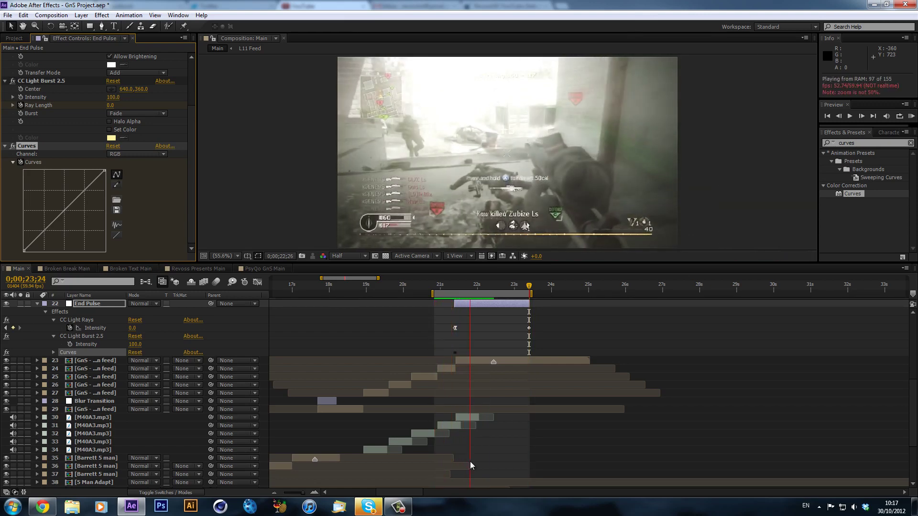
key(space)
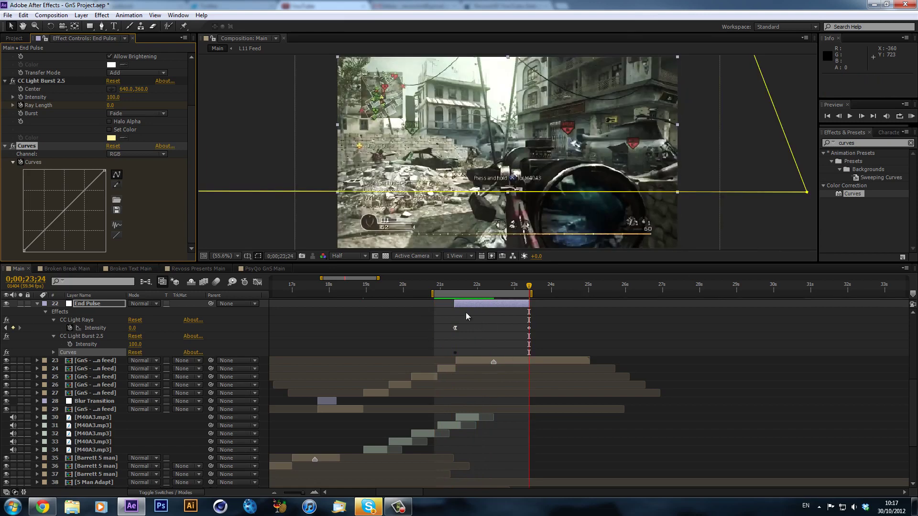
- Set the Audio Levels of the M40A3.mp3 layer under End Pulse to +0.00 dB at 0;00;21;45 and preview the sound
drag(451, 288, 472, 291)
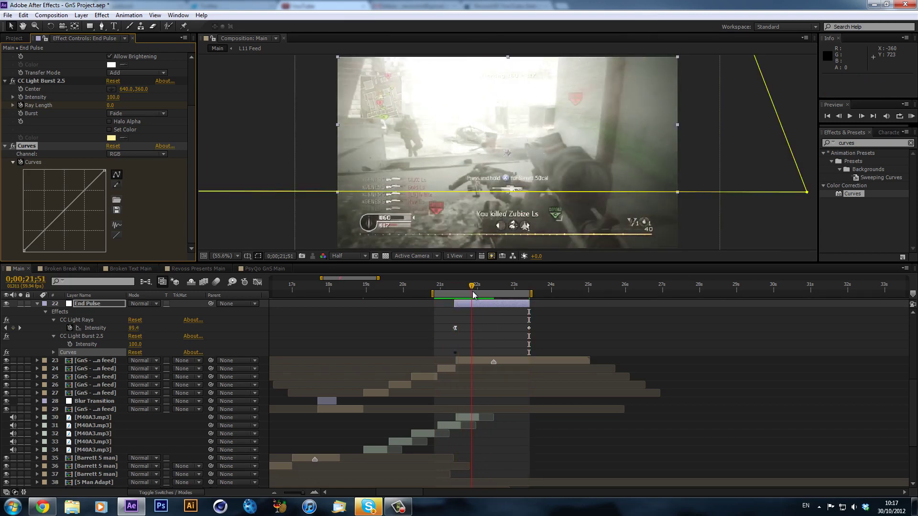
click(467, 420)
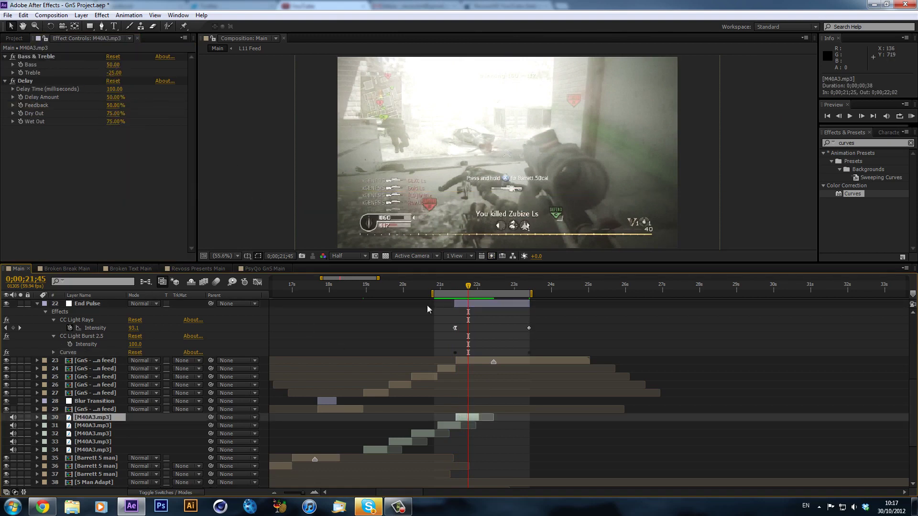
key(l)
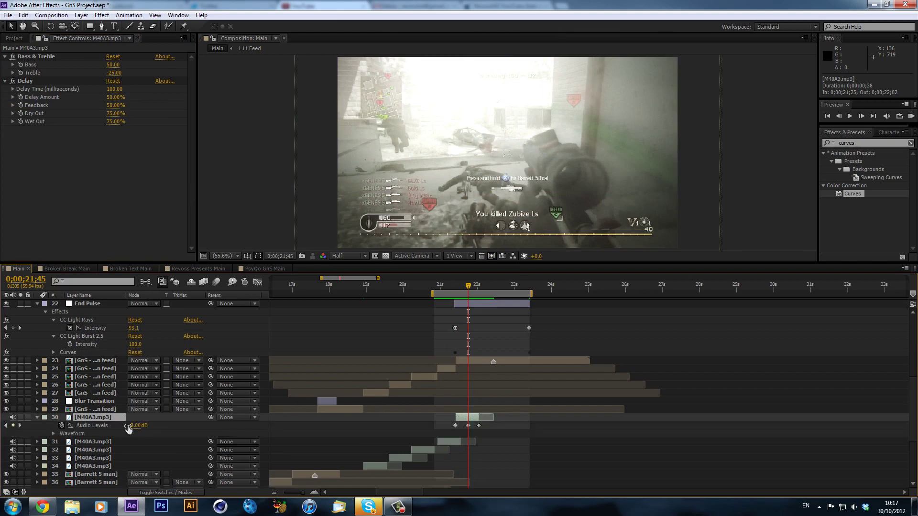
drag(128, 429, 270, 460)
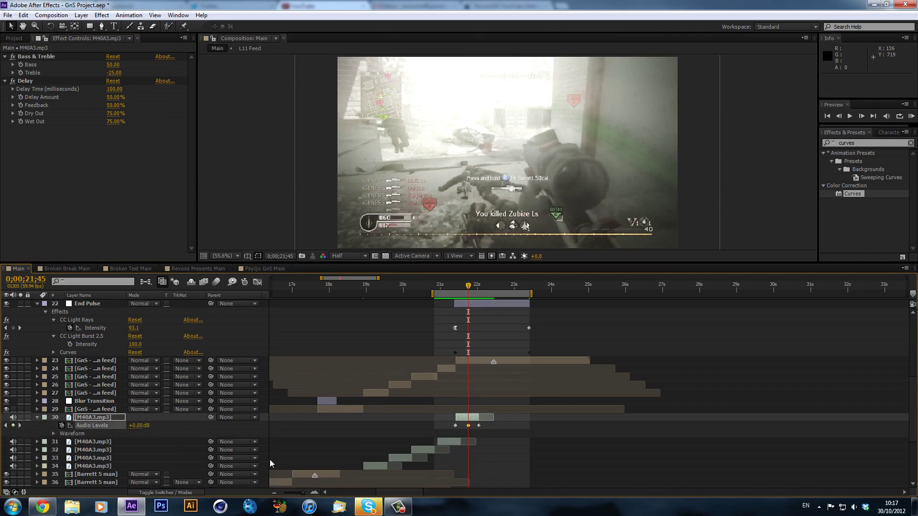
key(KP_0)
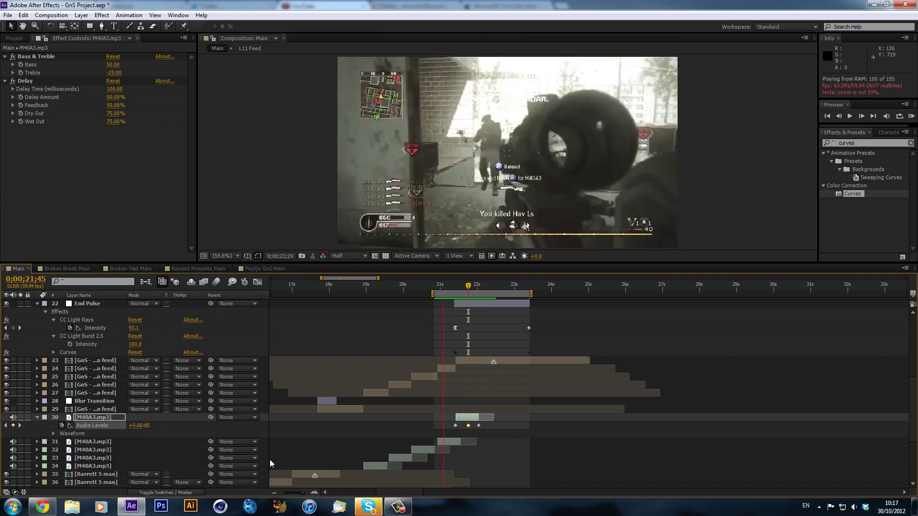
key(space)
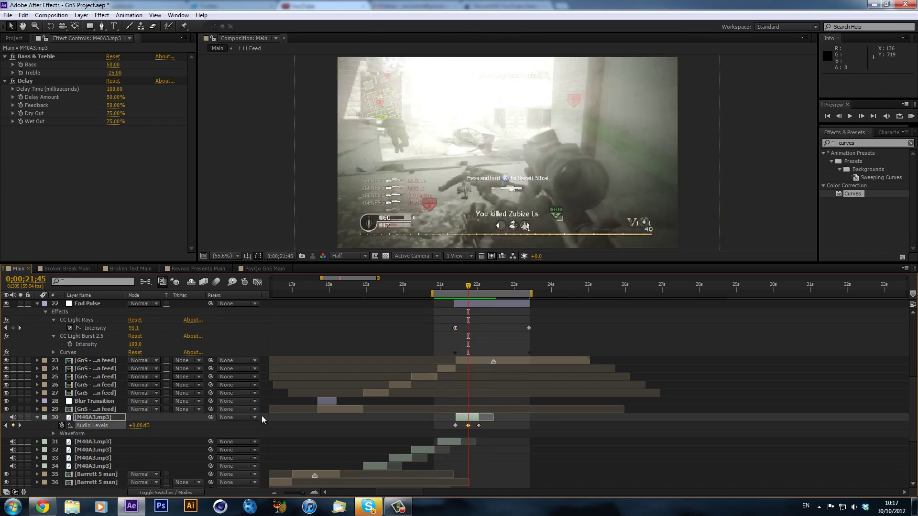
- Save the project and select the End Pulse layer to review its effect settings
key(ctrl+s)
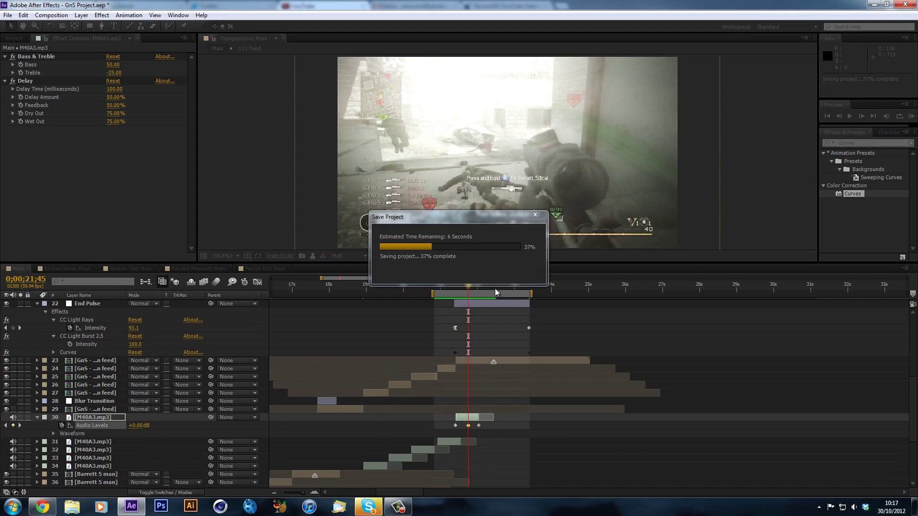
click(475, 305)
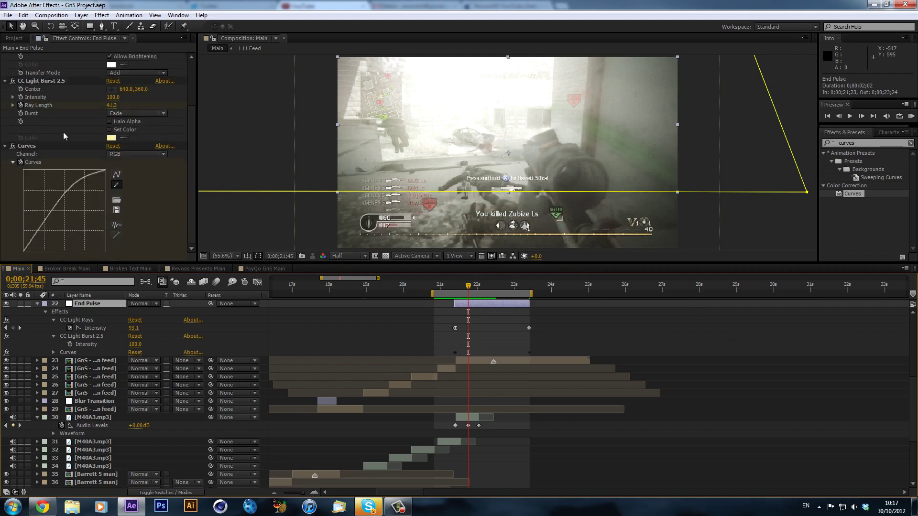
click(401, 510)
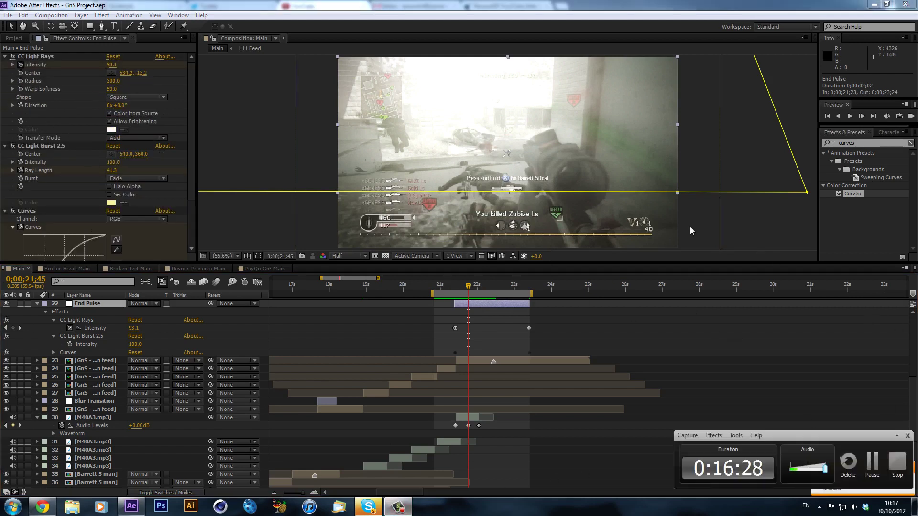